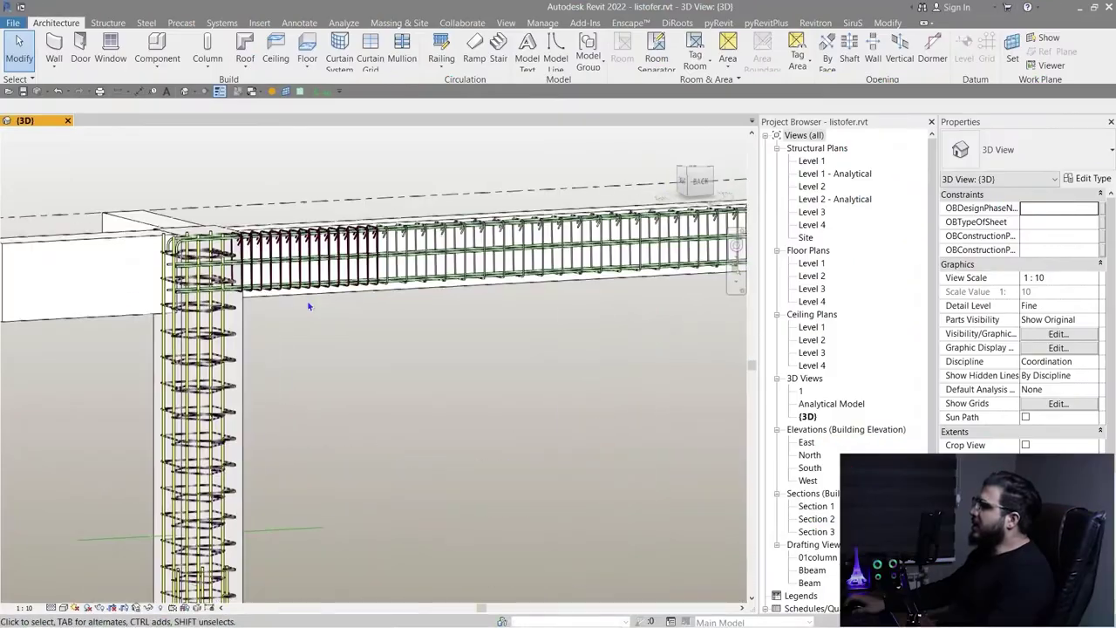
Examine the beam and column reinforcement in the 3D view, including the stirrups and longitudinal bars near the joint
scroll(309, 306, up, 2)
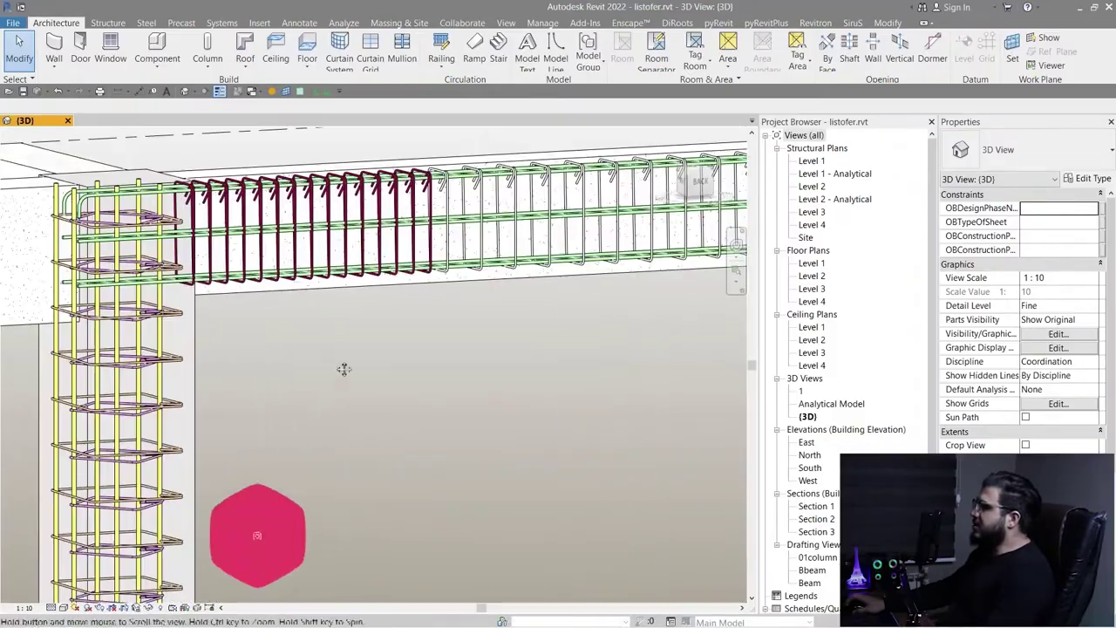
middle_drag(343, 369, 391, 391)
scroll(391, 391, down, 2)
middle_drag(319, 376, 232, 349)
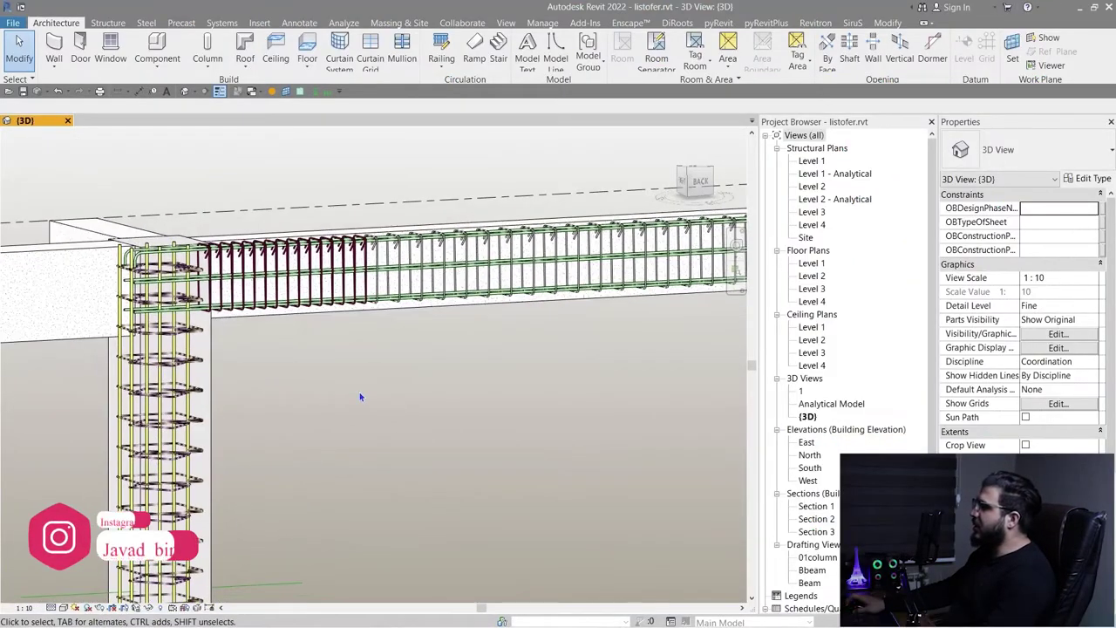
scroll(367, 361, down, 2)
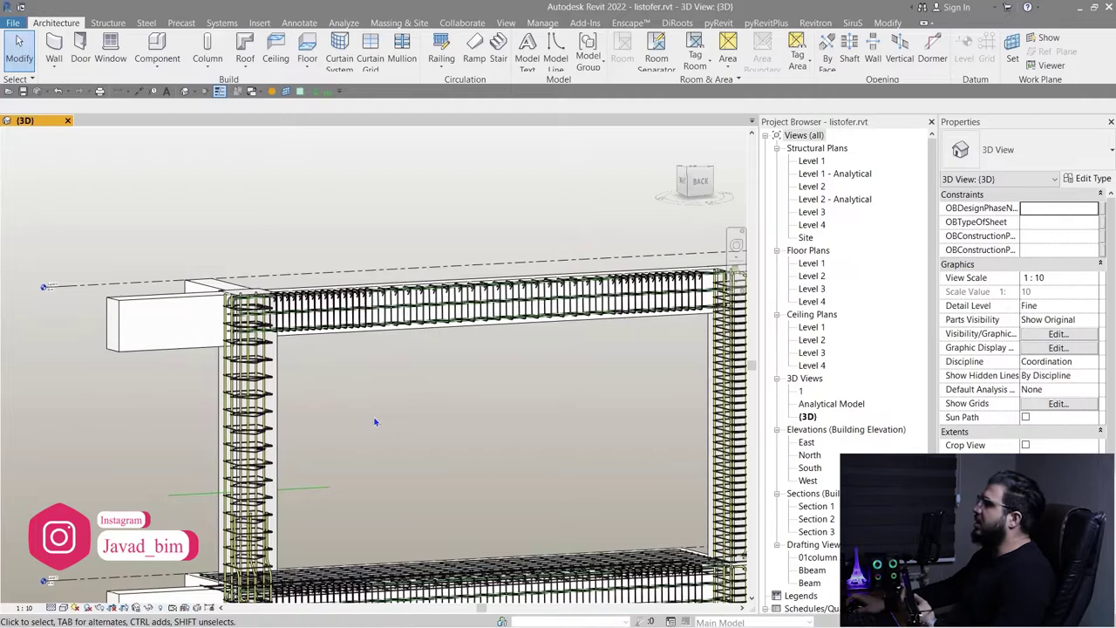
middle_drag(411, 438, 389, 407)
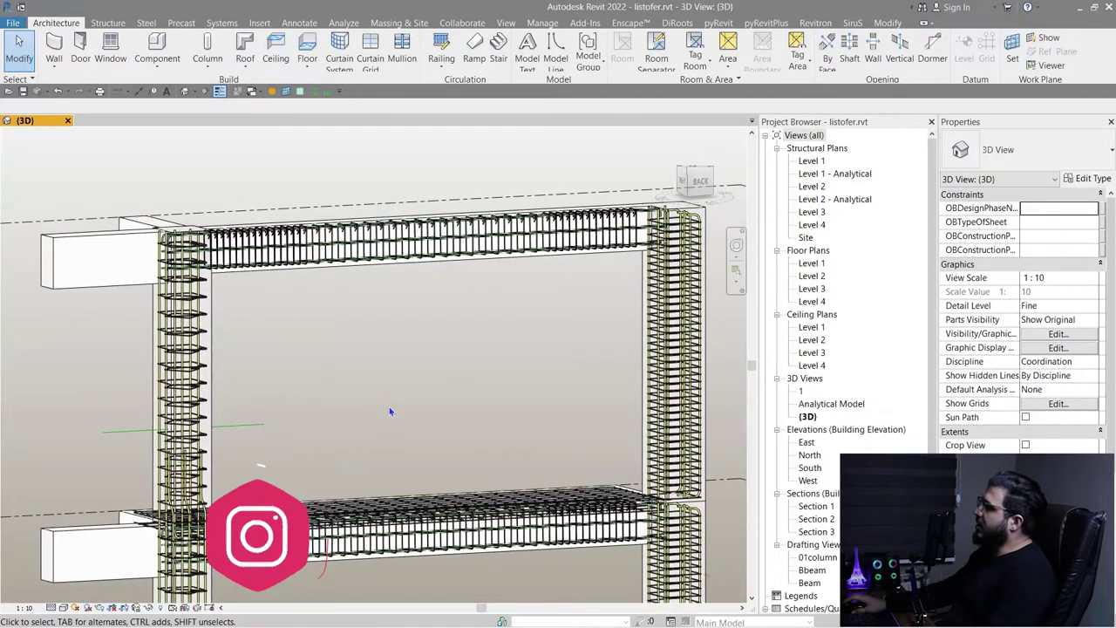
middle_drag(319, 402, 330, 372)
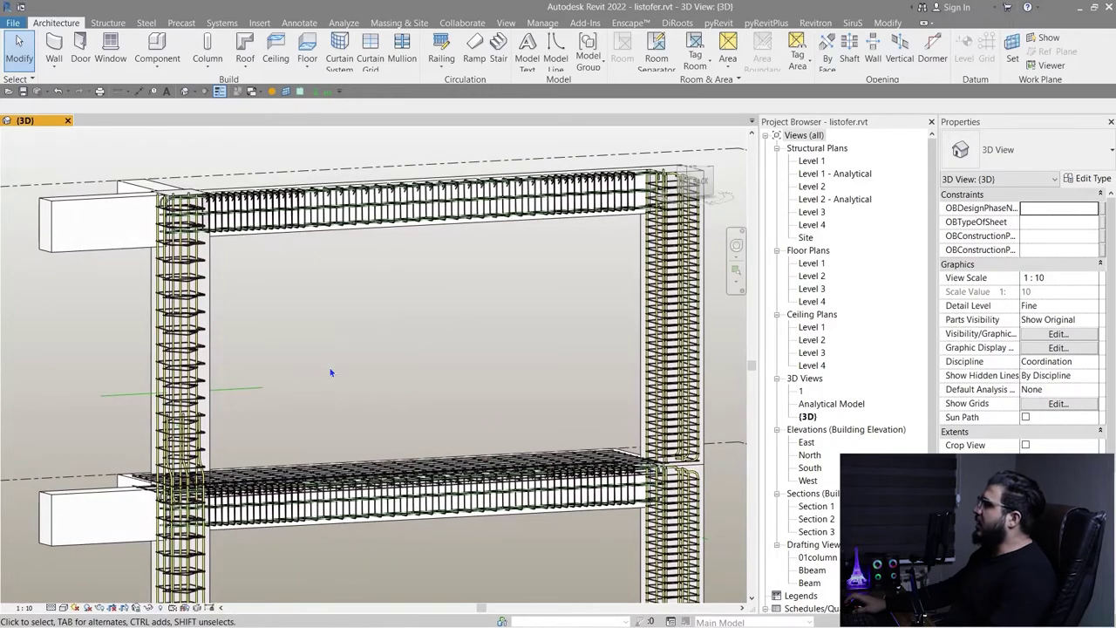
scroll(344, 333, down, 2)
middle_drag(368, 329, 330, 440)
scroll(254, 313, up, 4)
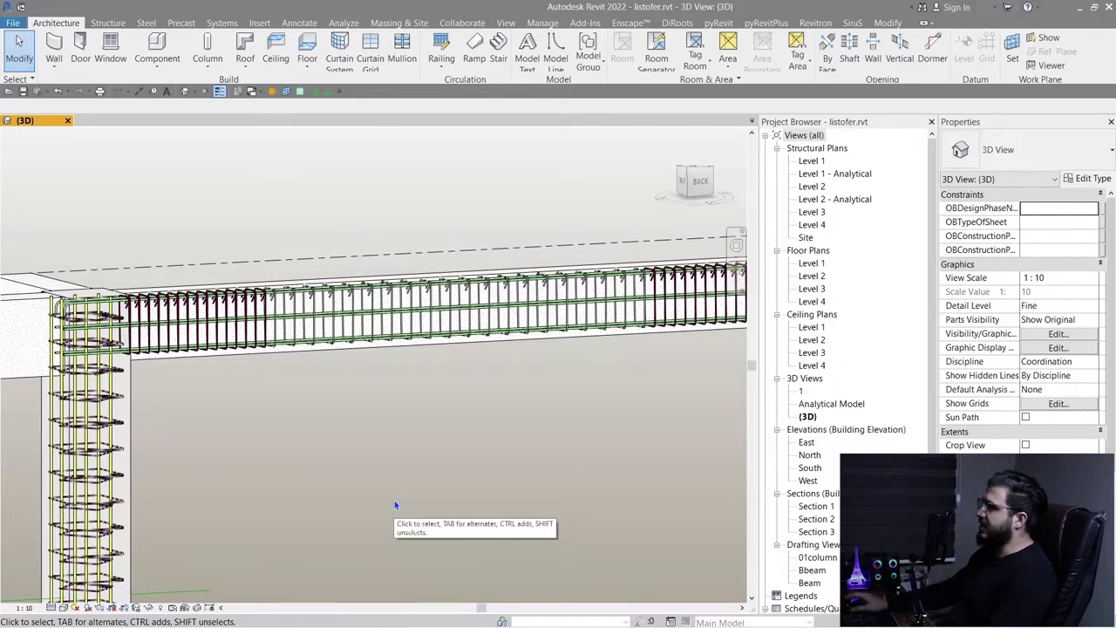
scroll(349, 436, down, 1)
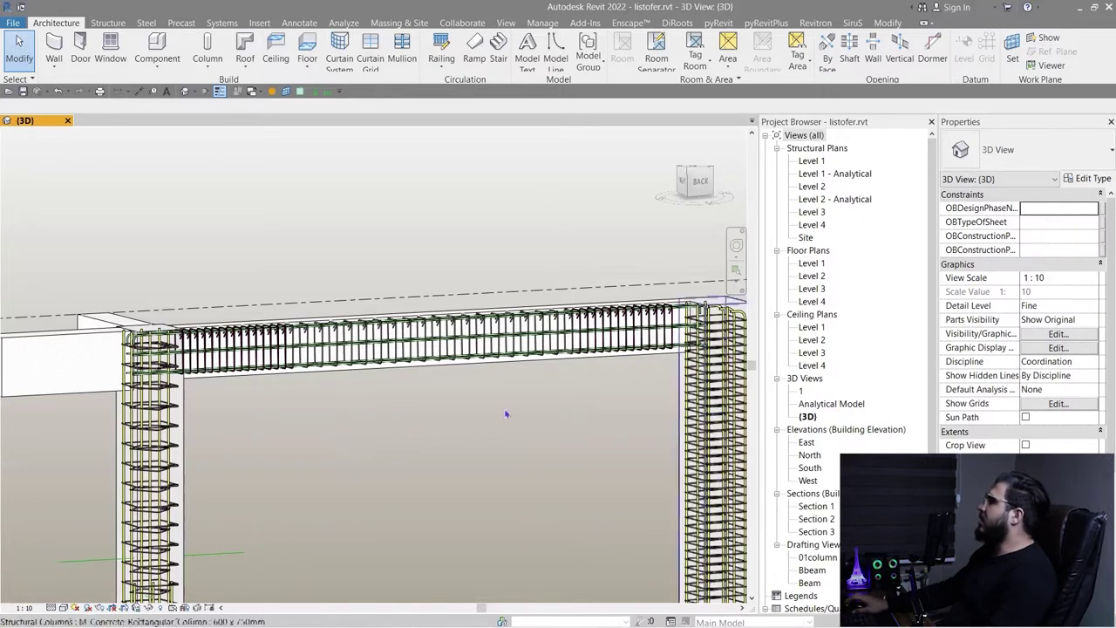
scroll(309, 411, up, 2)
middle_drag(309, 411, 334, 451)
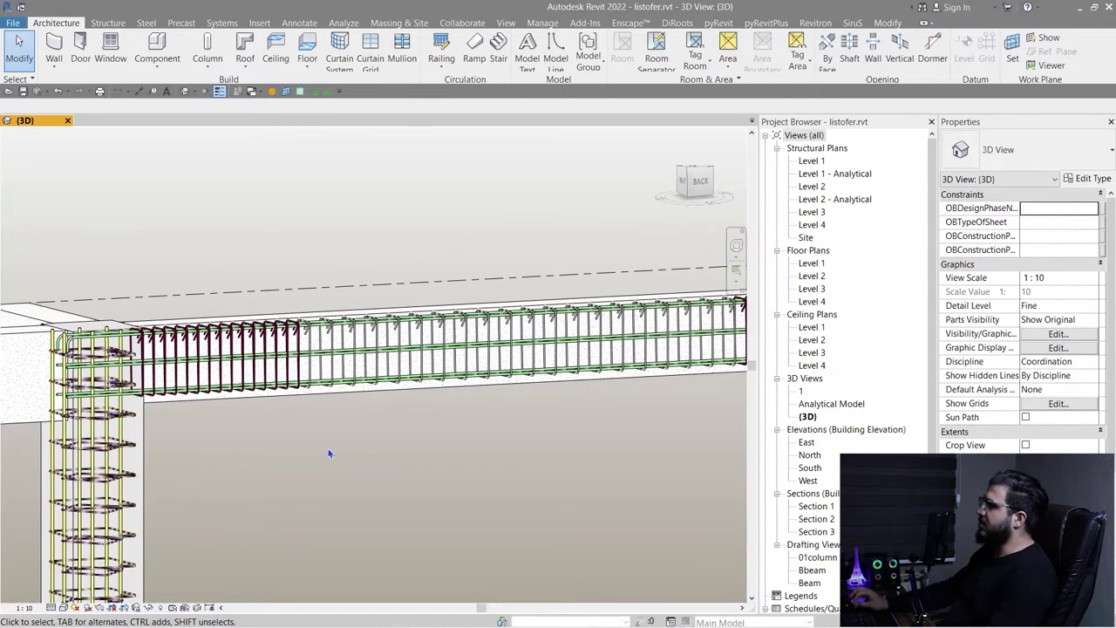
shift+middle_drag(450, 481, 429, 480)
Create a new building-component schedule for the Structural Rebar category, dismissing the save reminder without saving
click(505, 23)
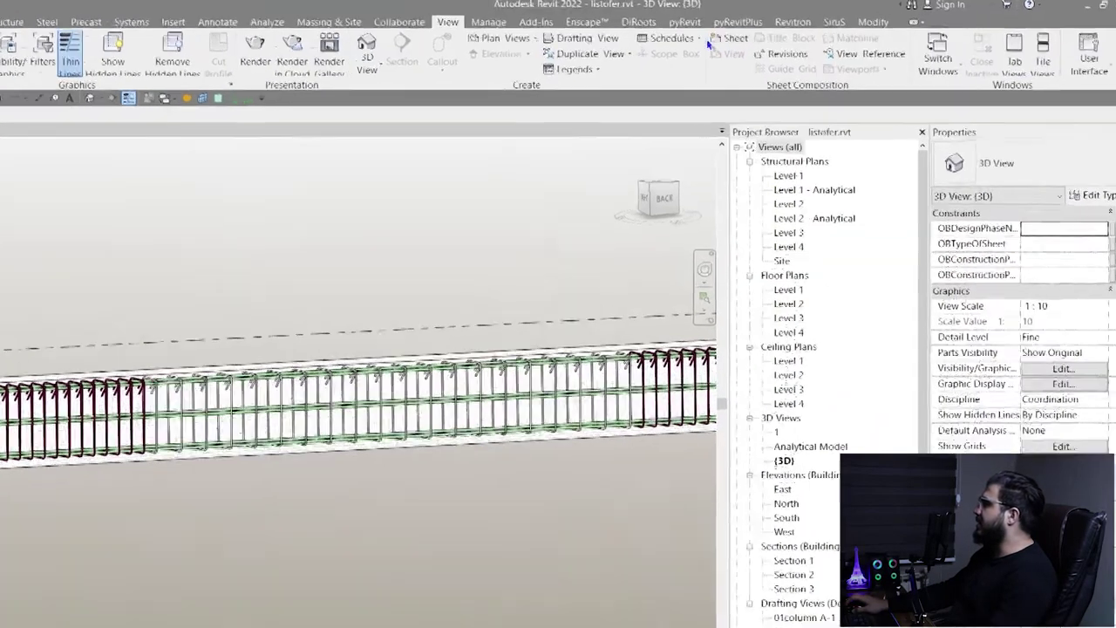
click(706, 38)
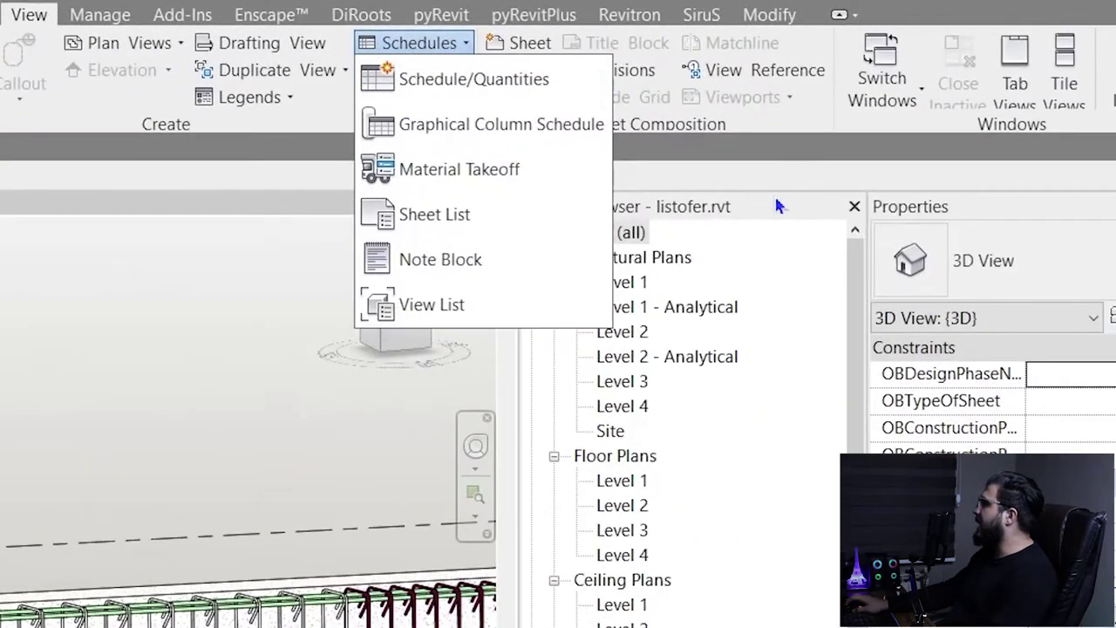
click(540, 81)
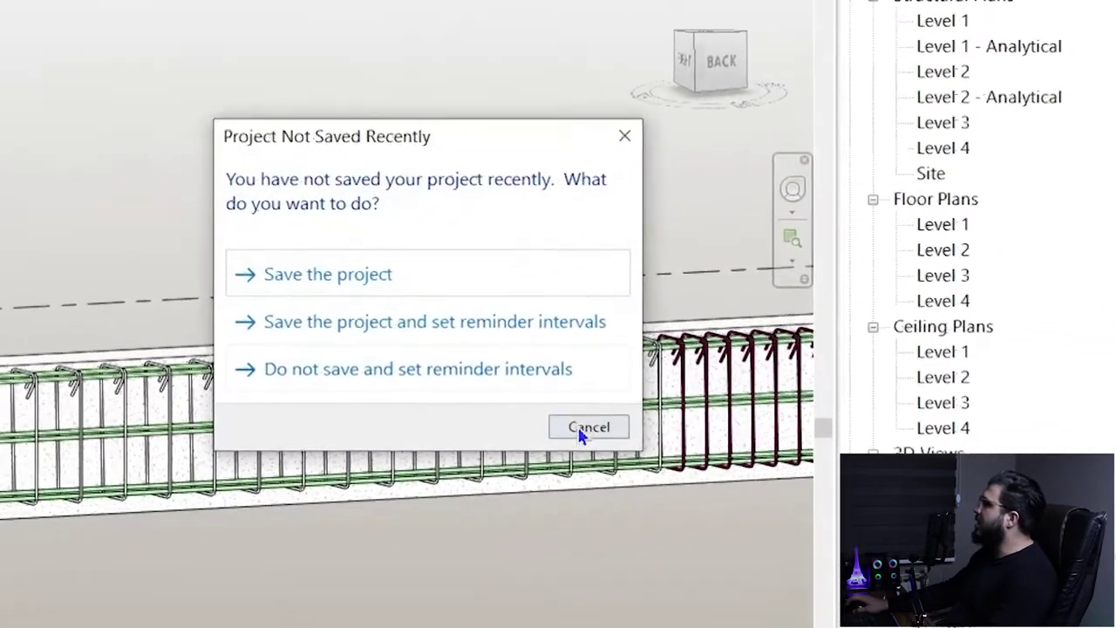
click(585, 428)
click(153, 357)
key(s)
scroll(96, 365, down, 1)
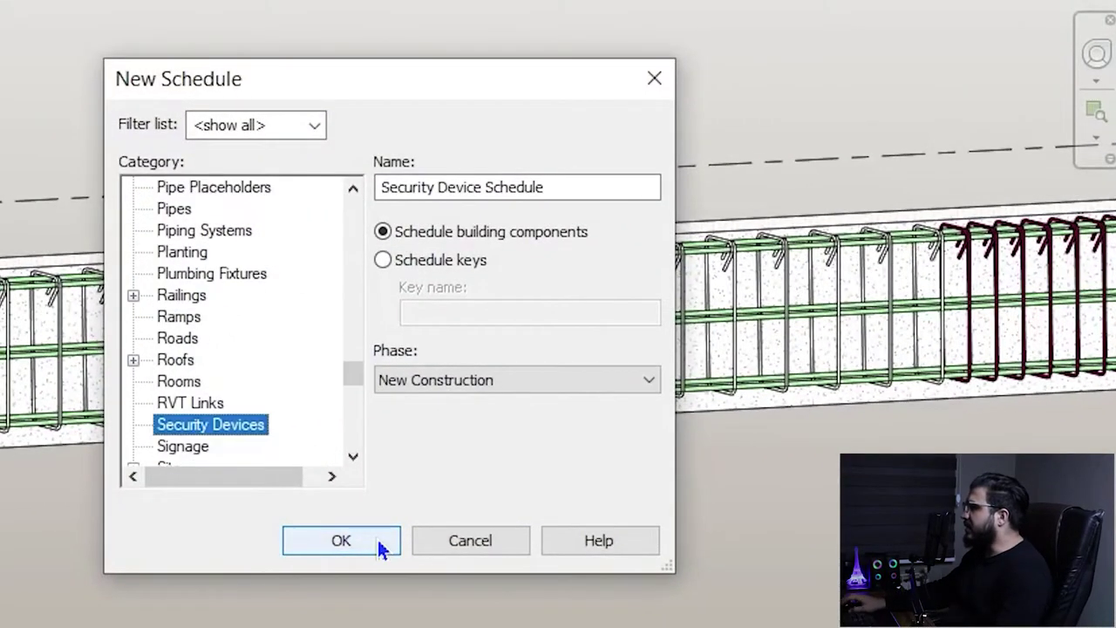
scroll(222, 321, down, 2)
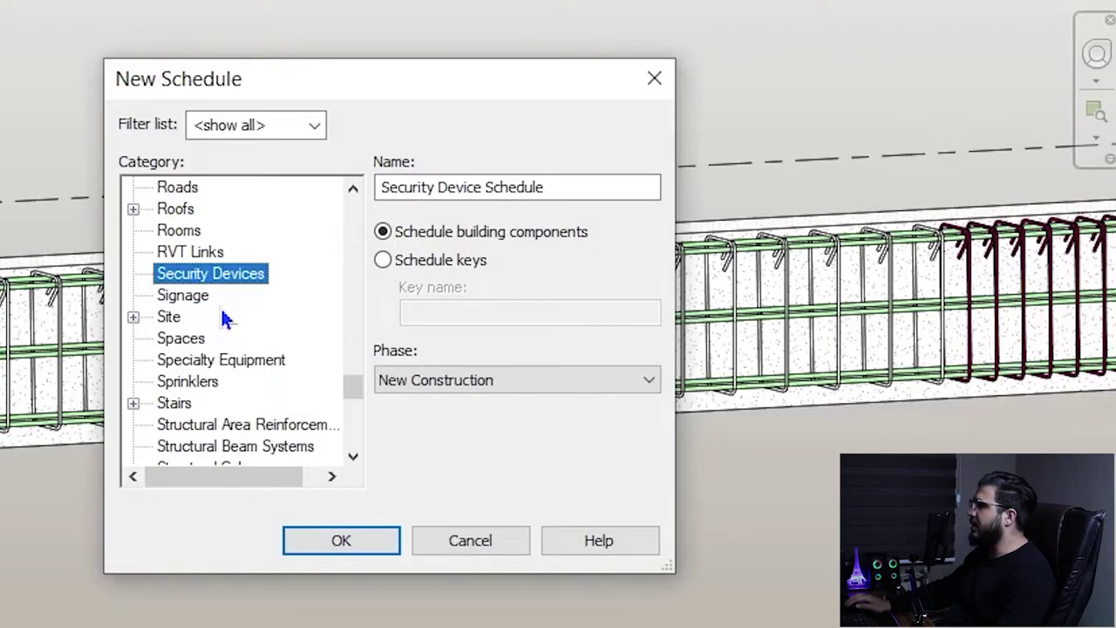
scroll(222, 311, down, 4)
click(242, 422)
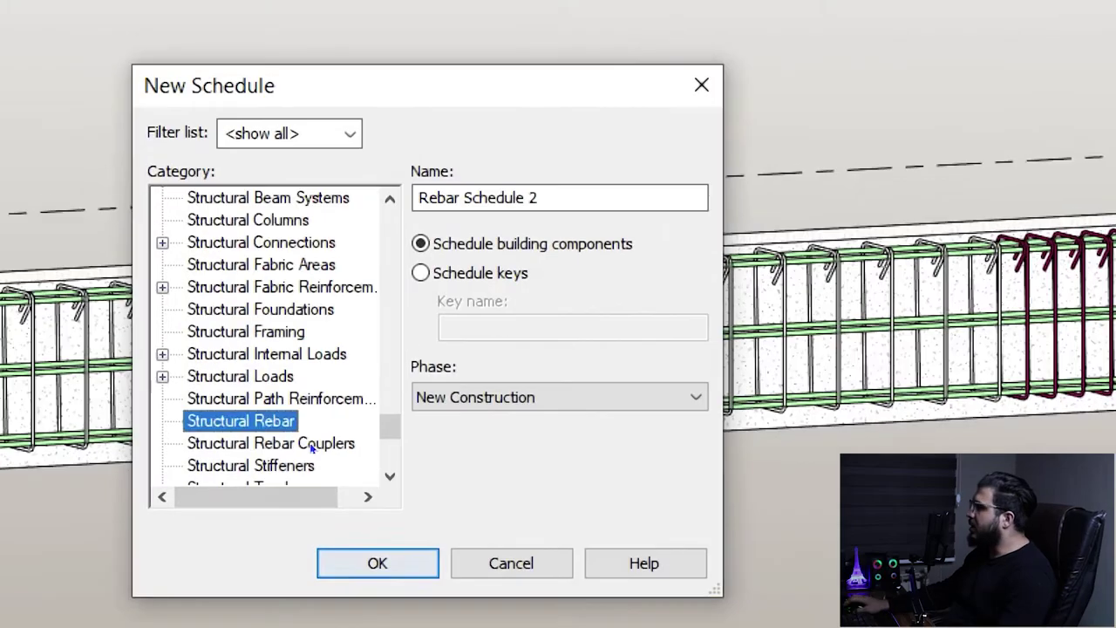
key(Return)
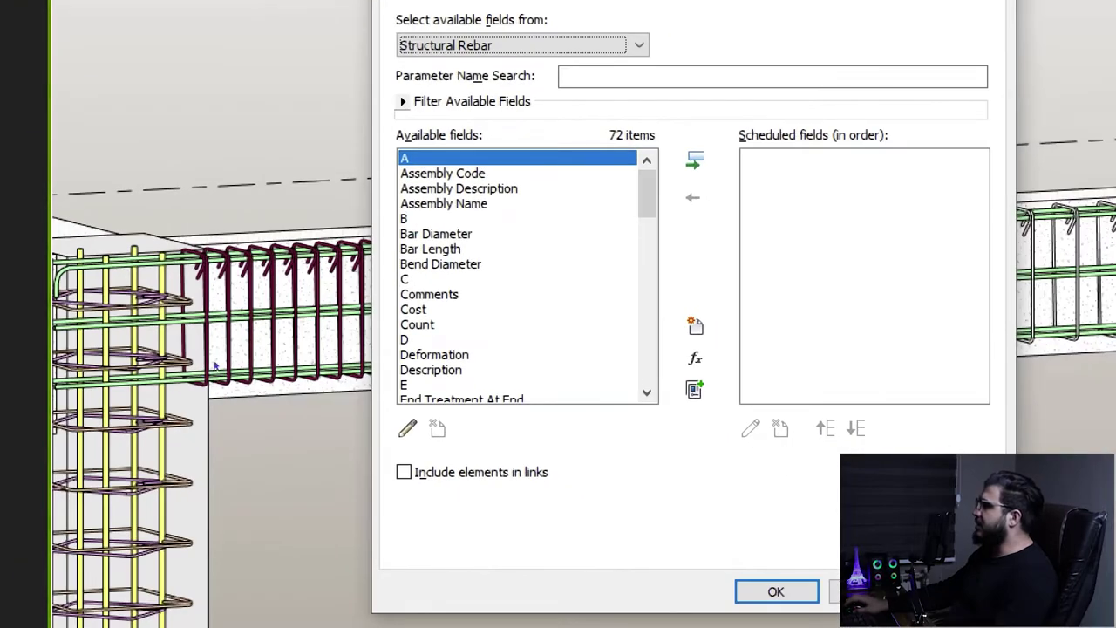
Add the bar dimension fields A, B, C and D to the rebar schedule
click(695, 159)
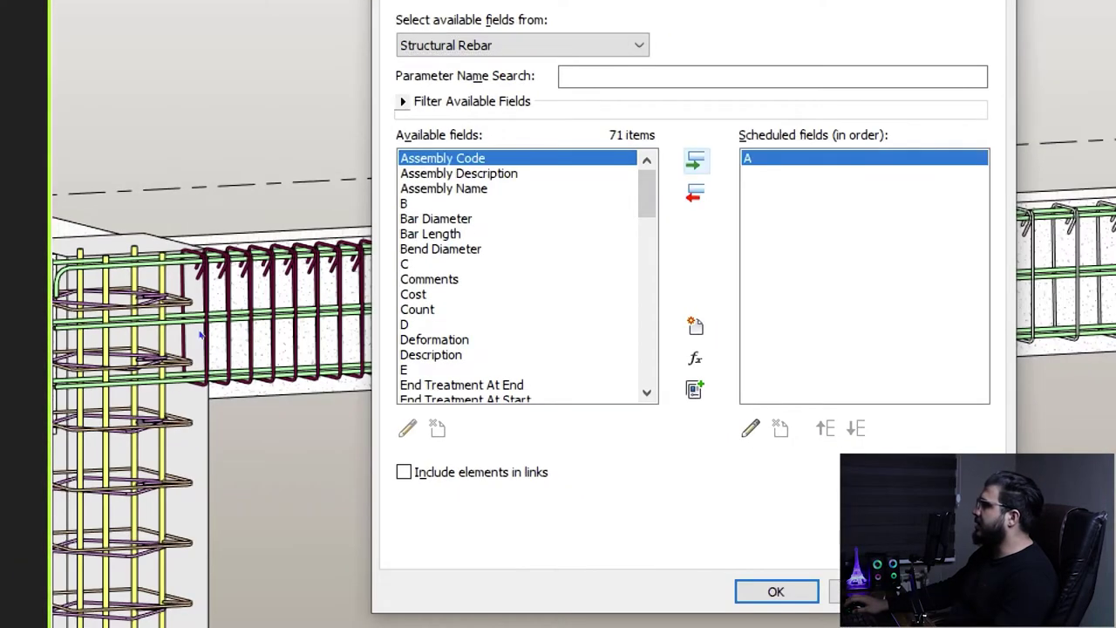
click(471, 204)
click(695, 160)
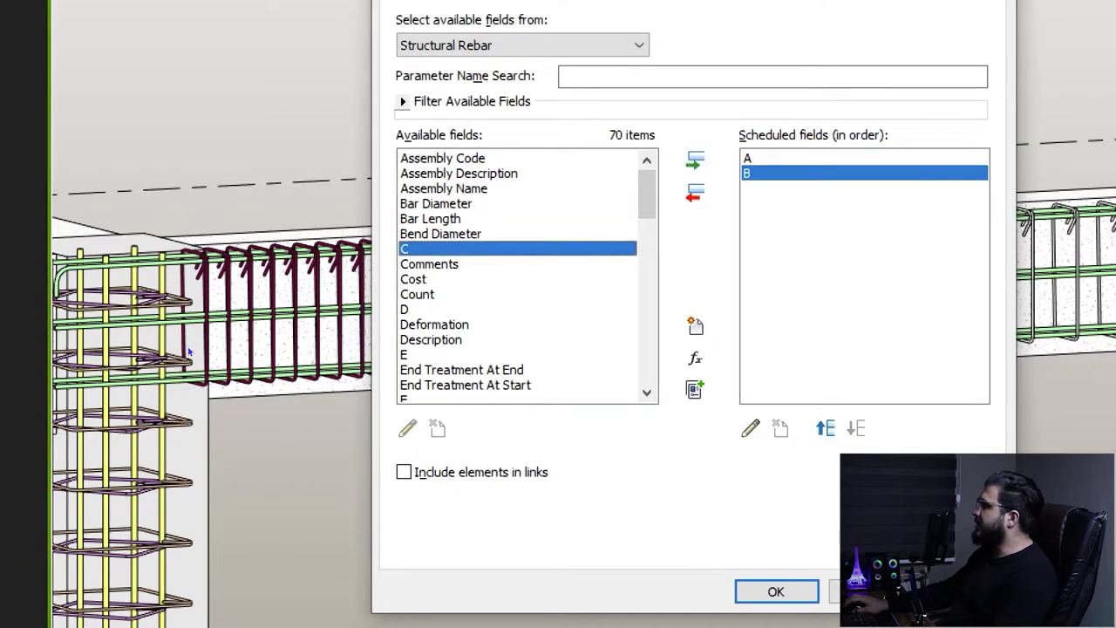
click(695, 159)
click(453, 309)
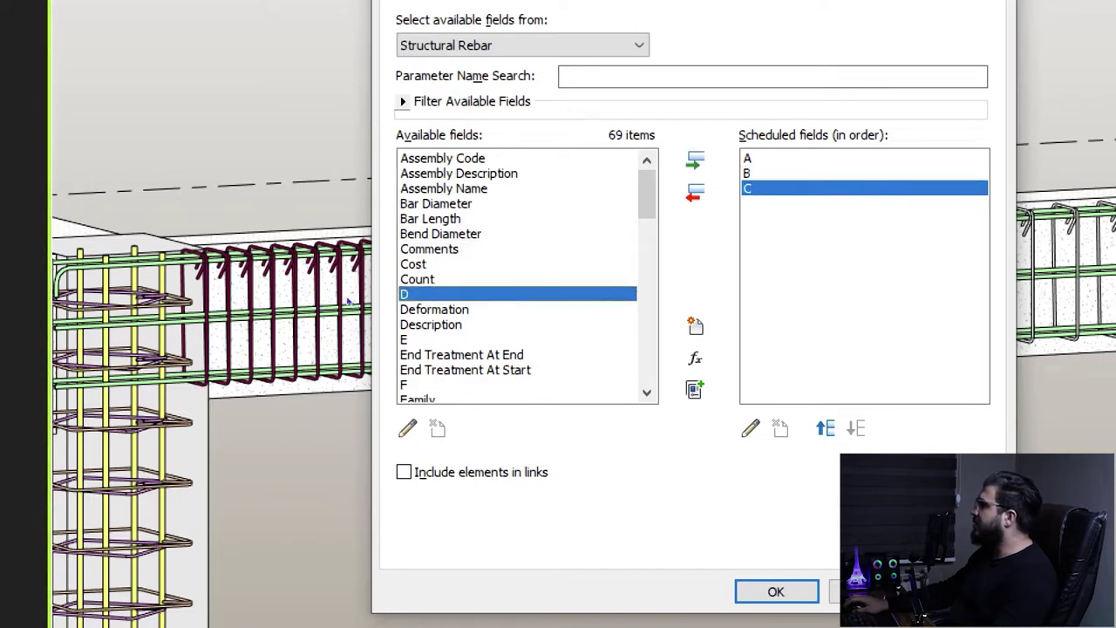
click(695, 160)
Add the Family and Type field and place it first in the scheduled field order
click(414, 263)
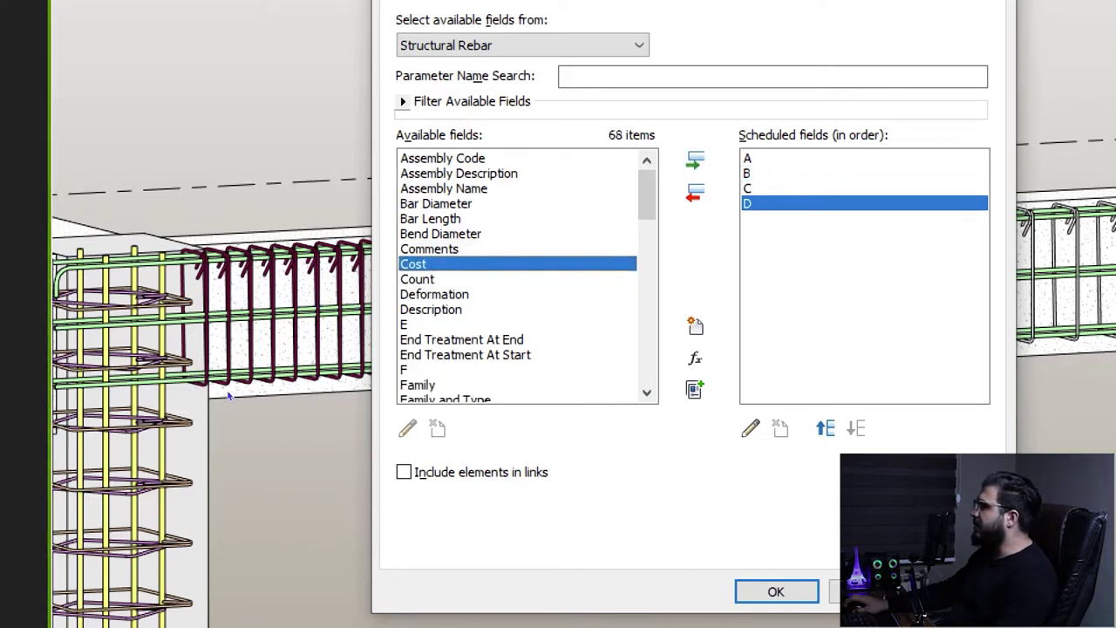
scroll(488, 288, down, 2)
click(418, 294)
click(445, 310)
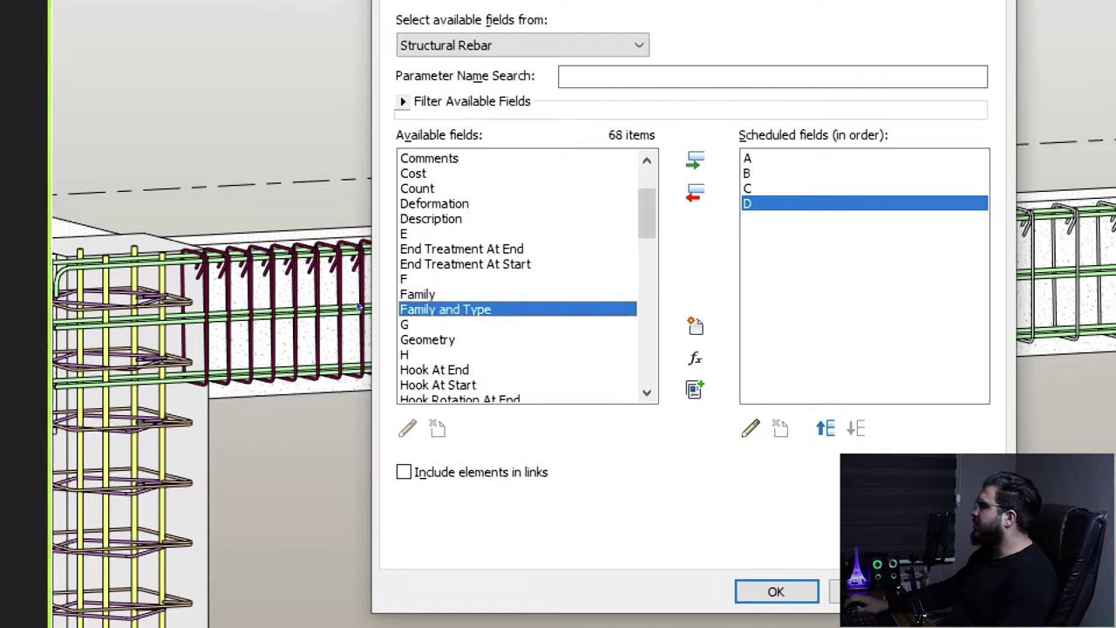
click(695, 159)
click(826, 427)
click(826, 428)
click(826, 428)
click(826, 428)
Add the Shape and Shape Image fields to the schedule after Family and Type
scroll(526, 276, down, 1)
scroll(242, 377, down, 2)
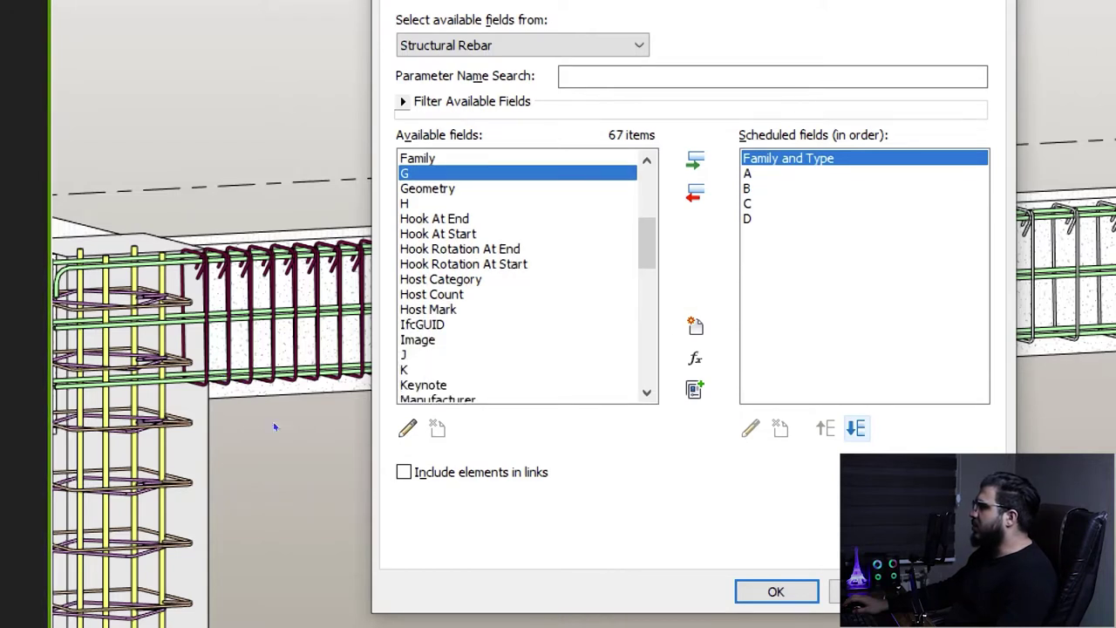
scroll(518, 275, down, 2)
click(476, 323)
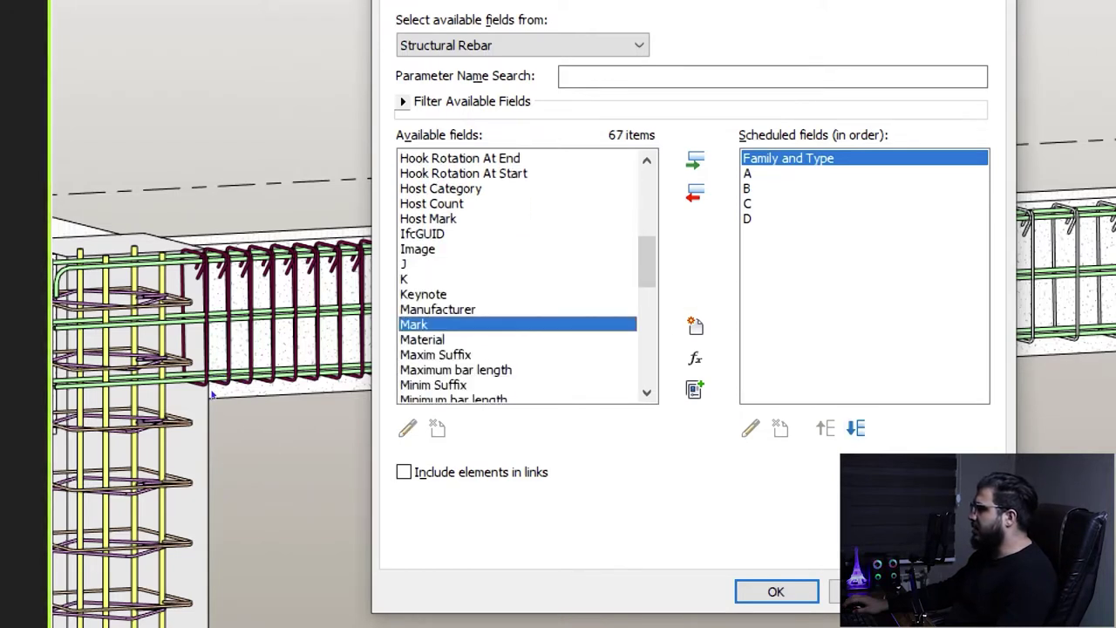
key(s)
scroll(229, 394, down, 2)
key(s)
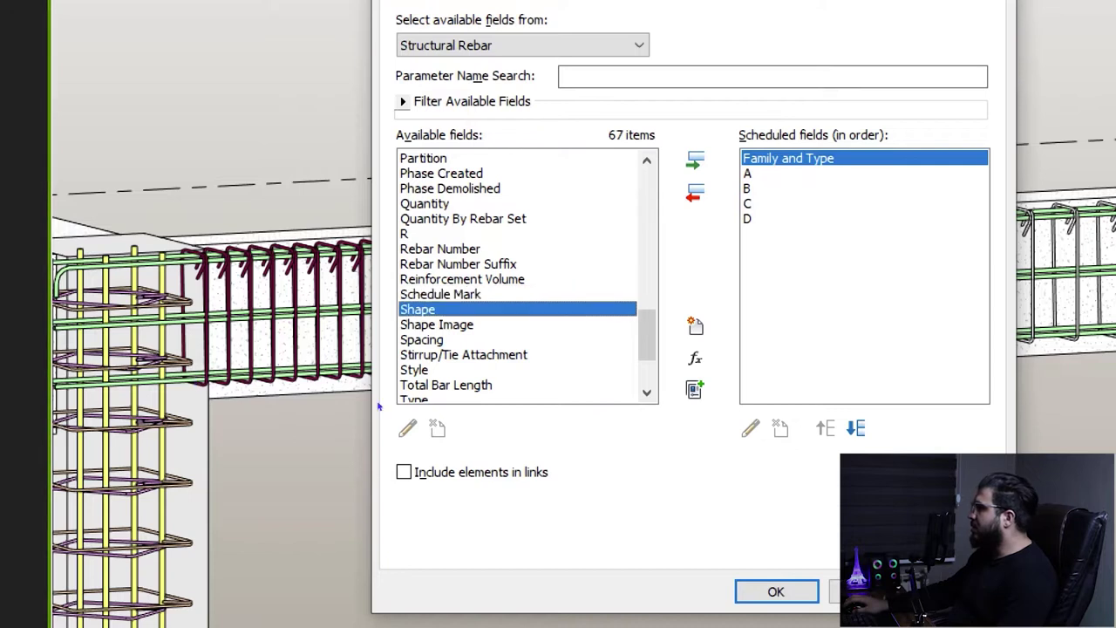
click(695, 160)
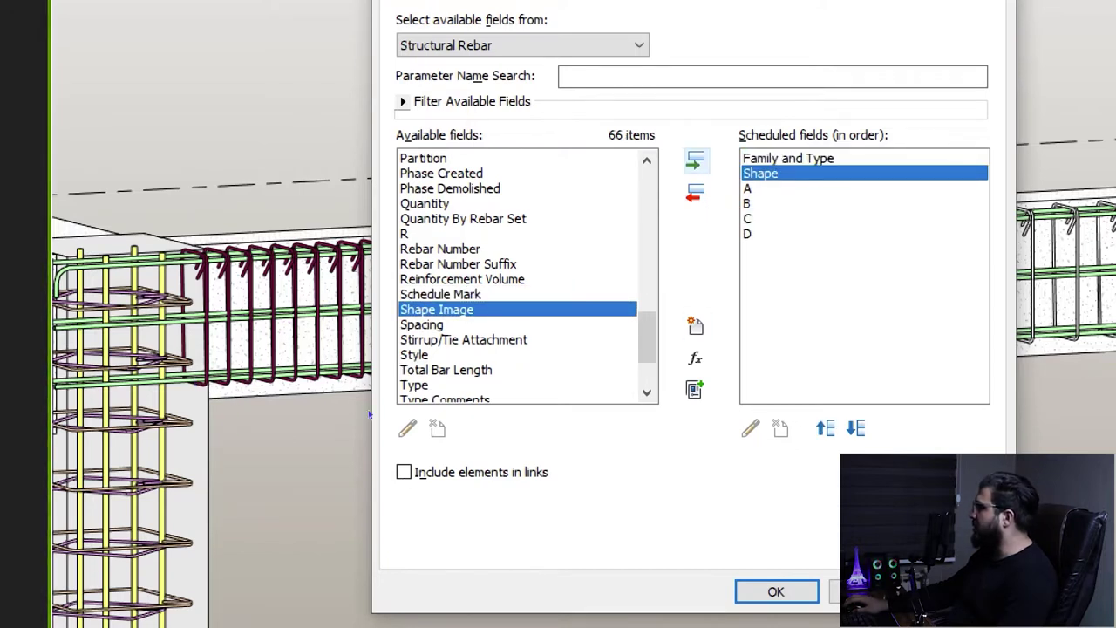
click(695, 161)
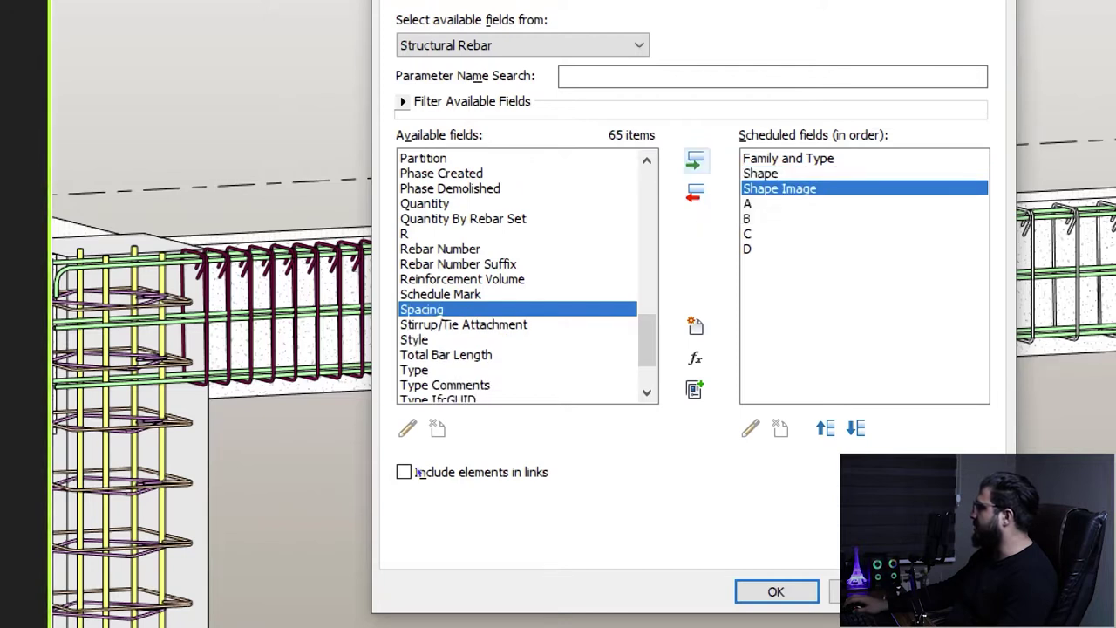
Reorder the Shape Image field so it is last, after field D
click(856, 428)
click(857, 429)
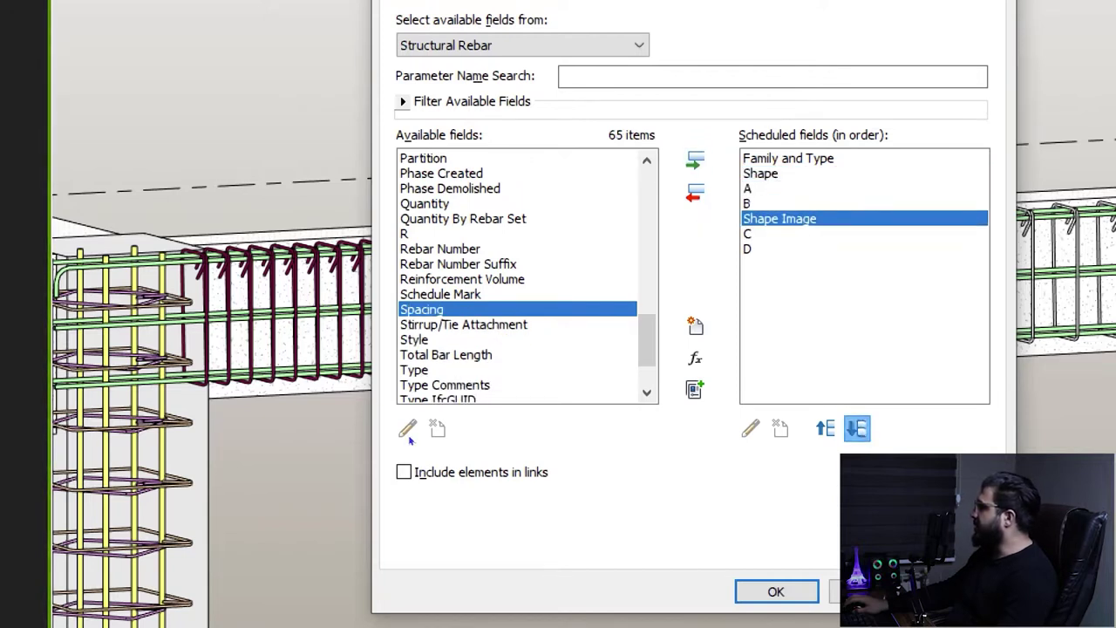
key(space)
key(space)
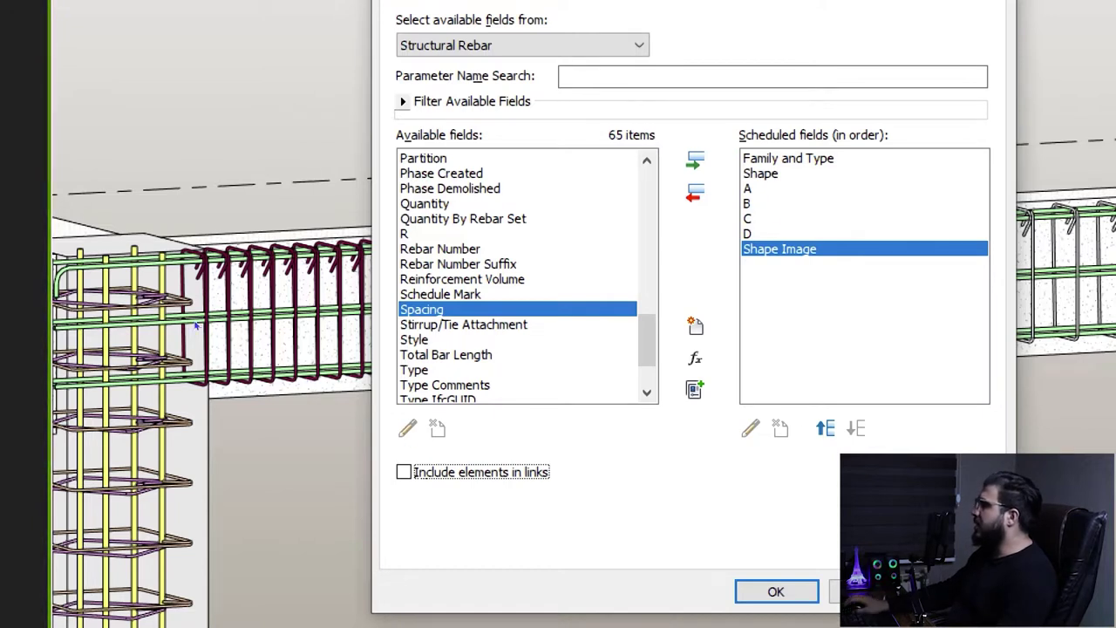
Add the Total Bar Length field and place it between D and Shape Image
click(439, 248)
key(Down)
key(Down)
key(Down)
key(Down)
key(Down)
key(Down)
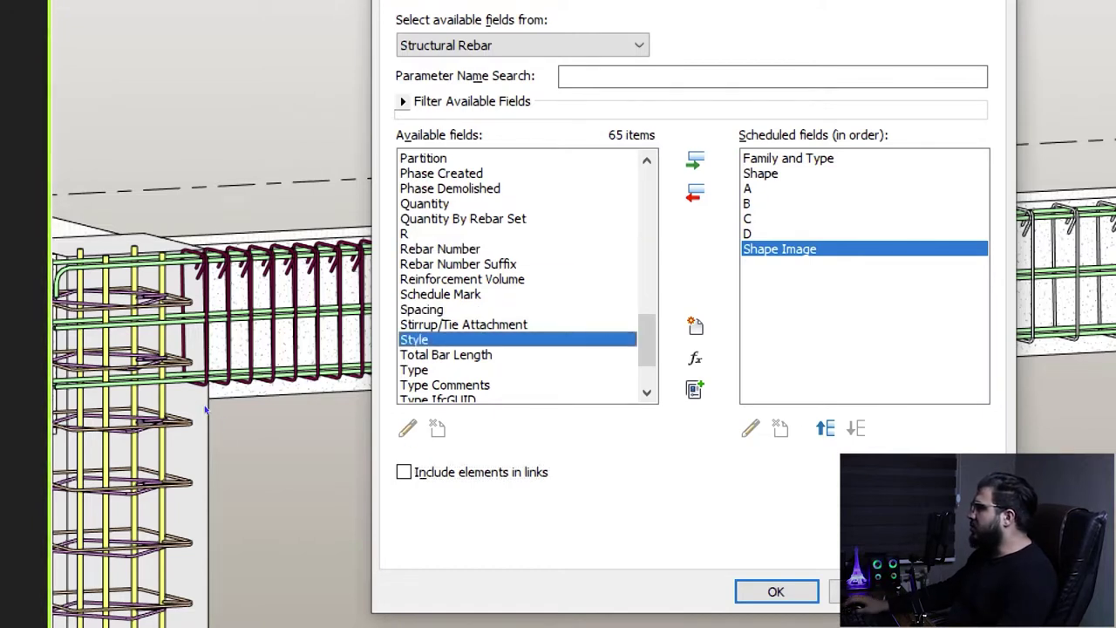
key(Down)
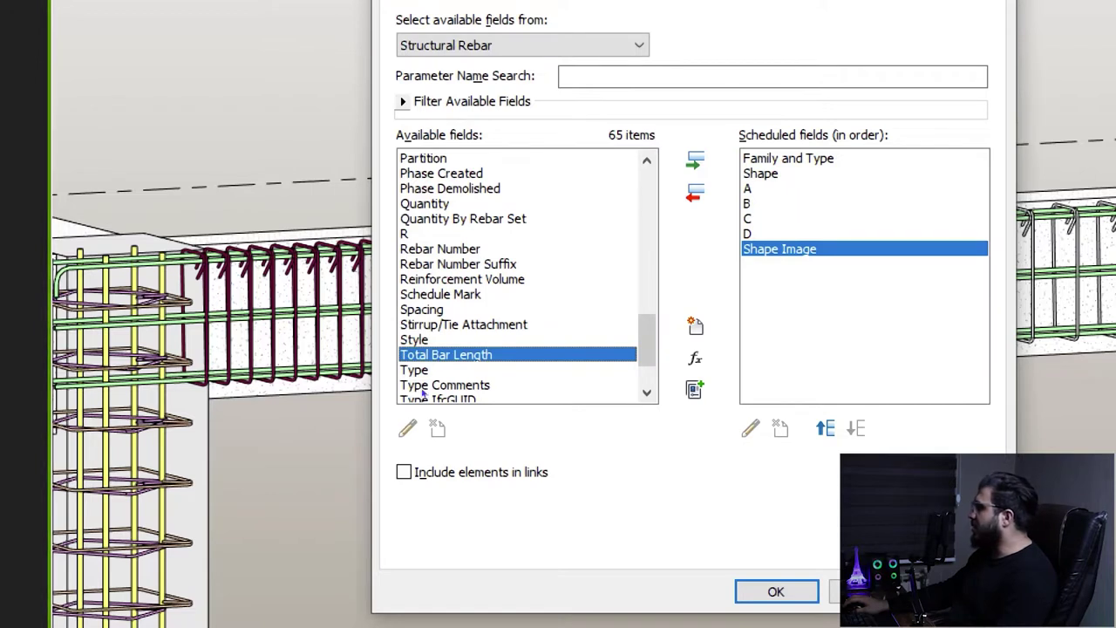
click(695, 160)
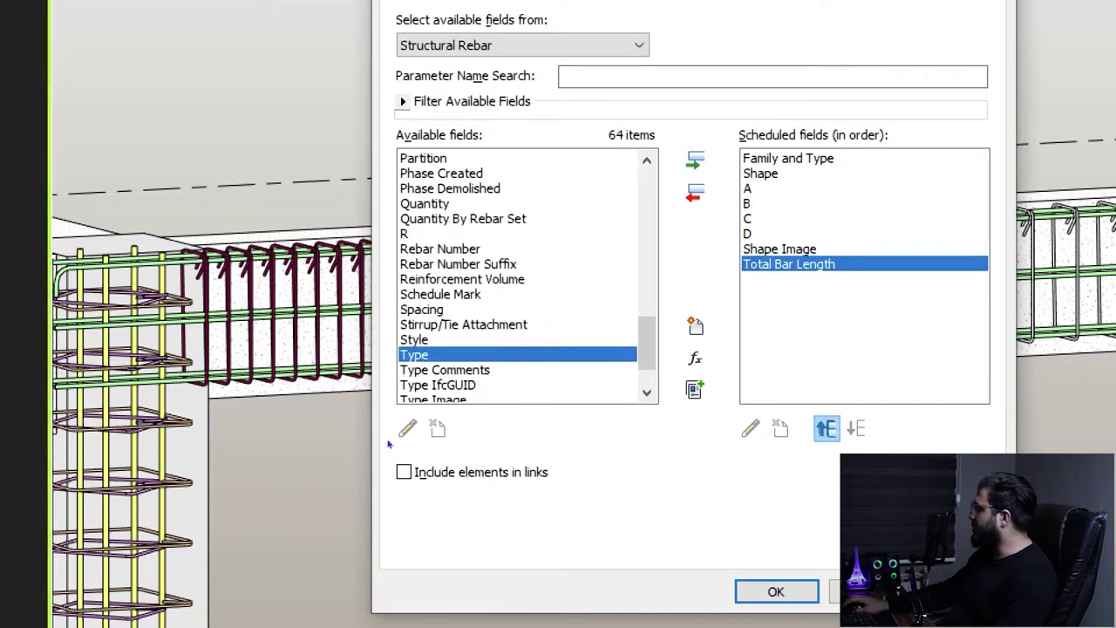
key(space)
Check the remaining available fields and generate the rebar schedule with the chosen fields
scroll(517, 276, down, 1)
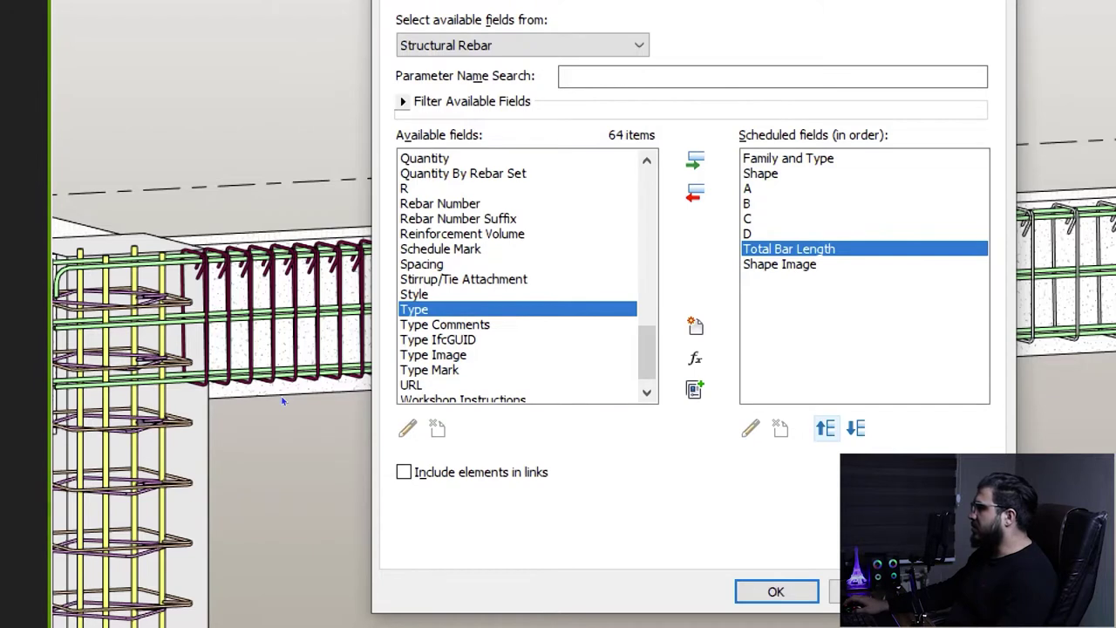
scroll(283, 401, down, 1)
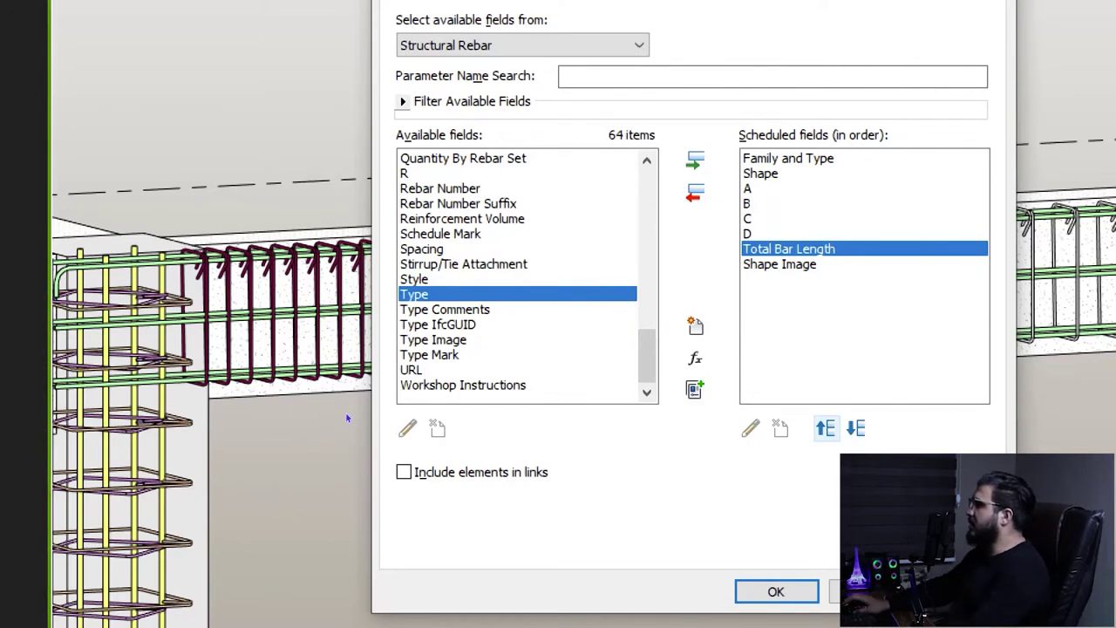
scroll(261, 397, up, 5)
scroll(244, 395, up, 8)
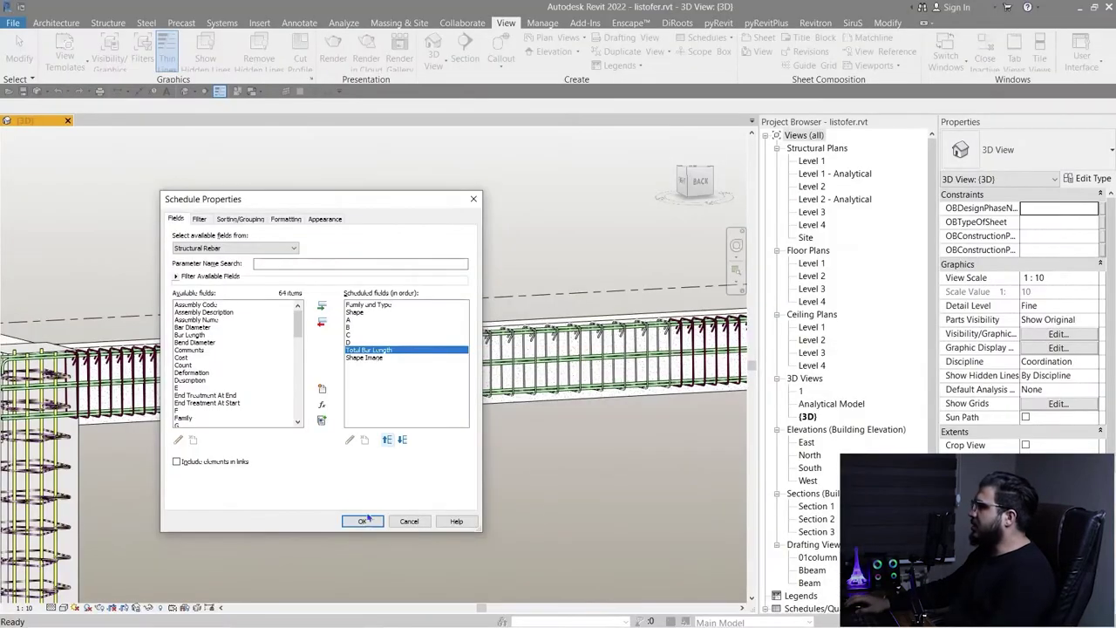
click(739, 592)
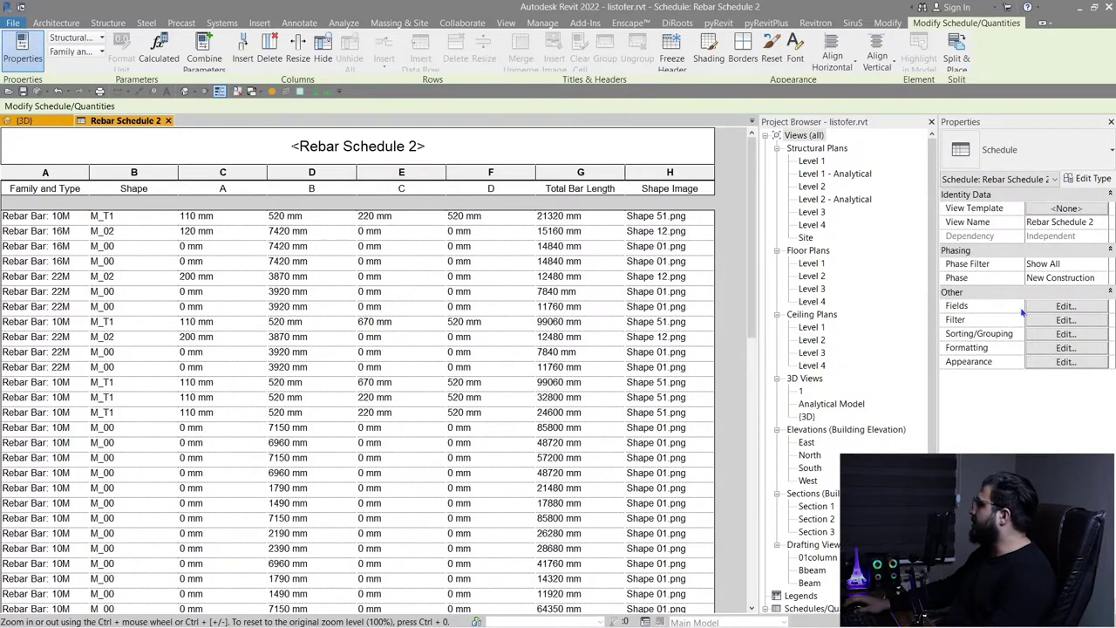
Add the Partition field to the scheduled fields of the rebar schedule
click(1066, 306)
click(243, 359)
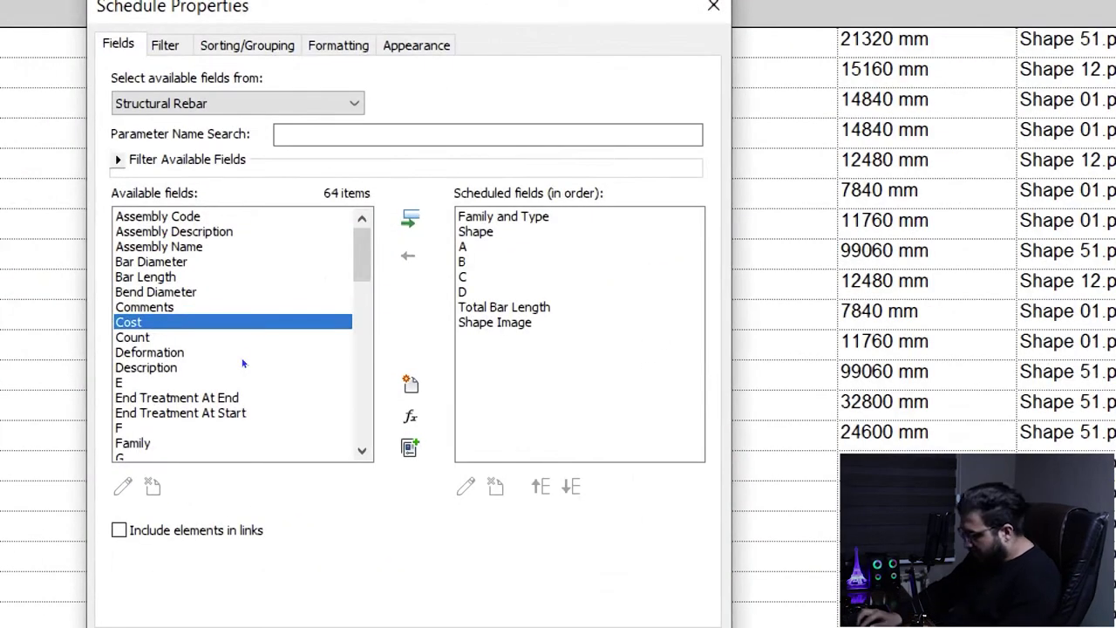
key(p)
key(Down)
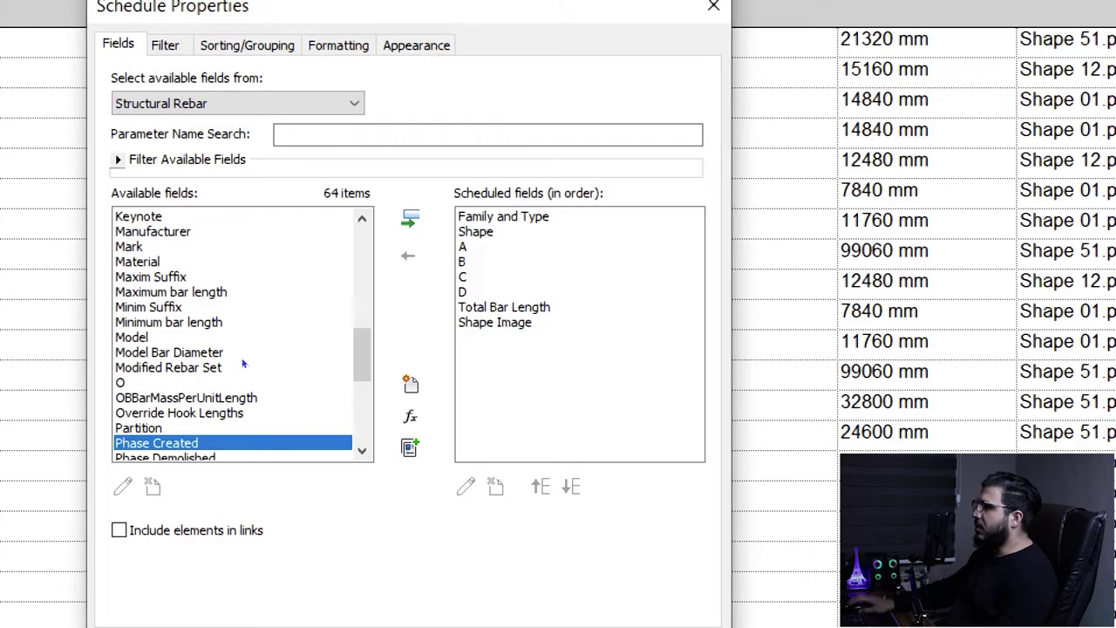
key(Up)
click(410, 218)
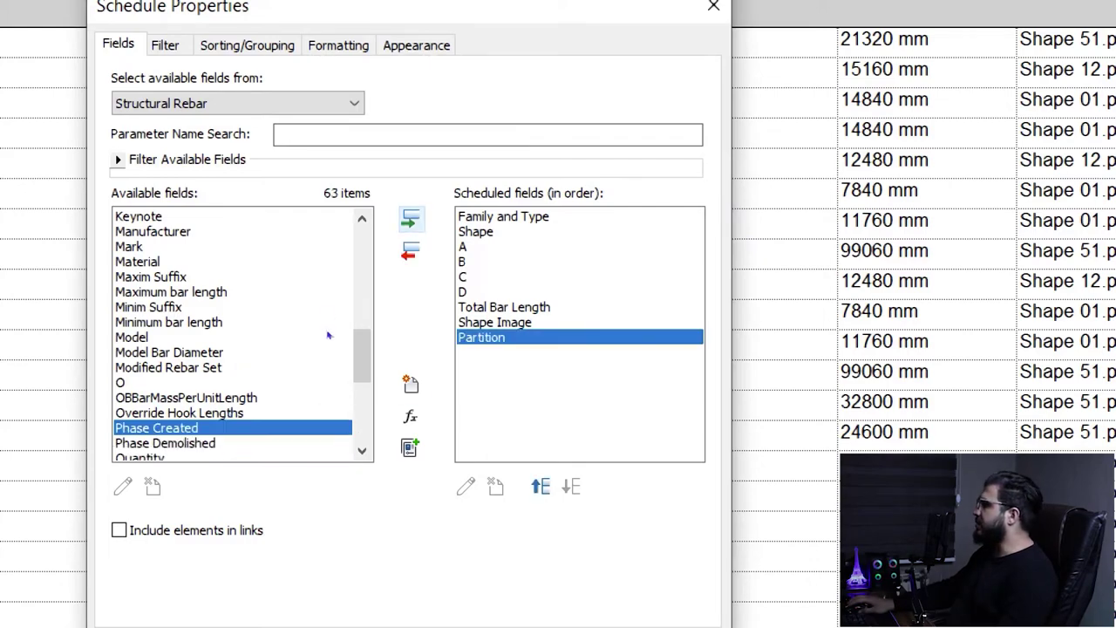
click(491, 584)
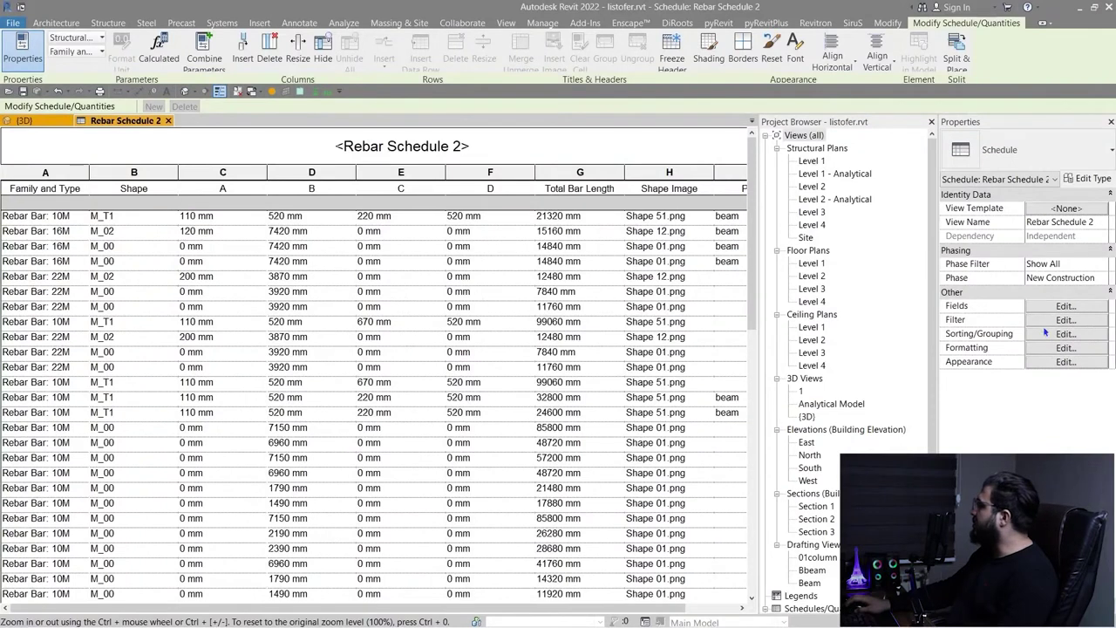
Move the Partition field to the start of the scheduled fields, ahead of Family and Type
click(1066, 306)
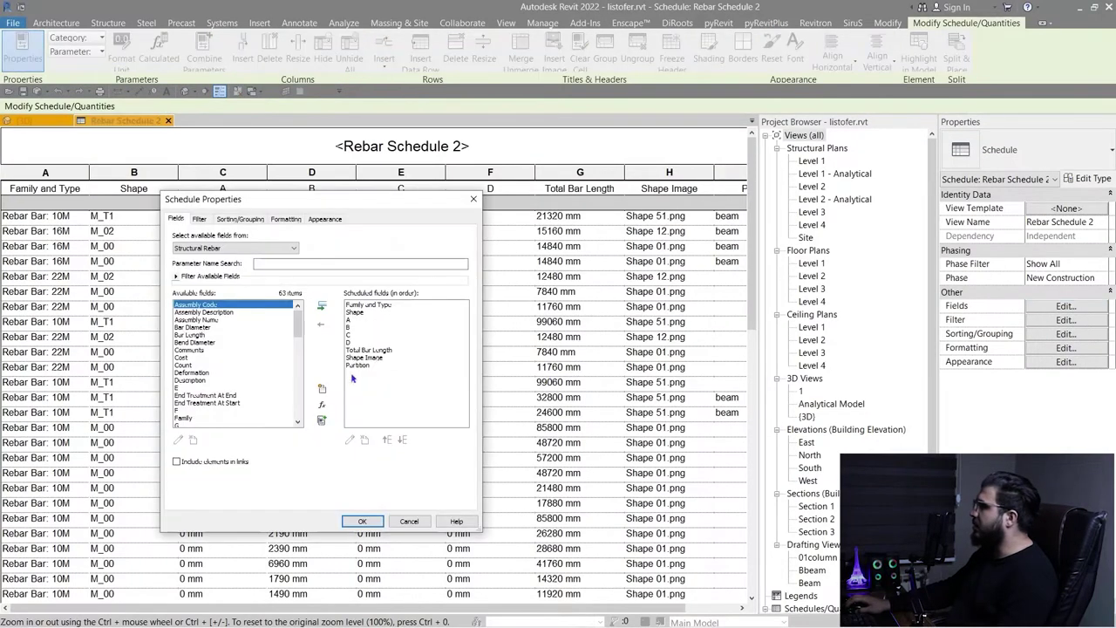
click(387, 440)
click(387, 440)
click(387, 440)
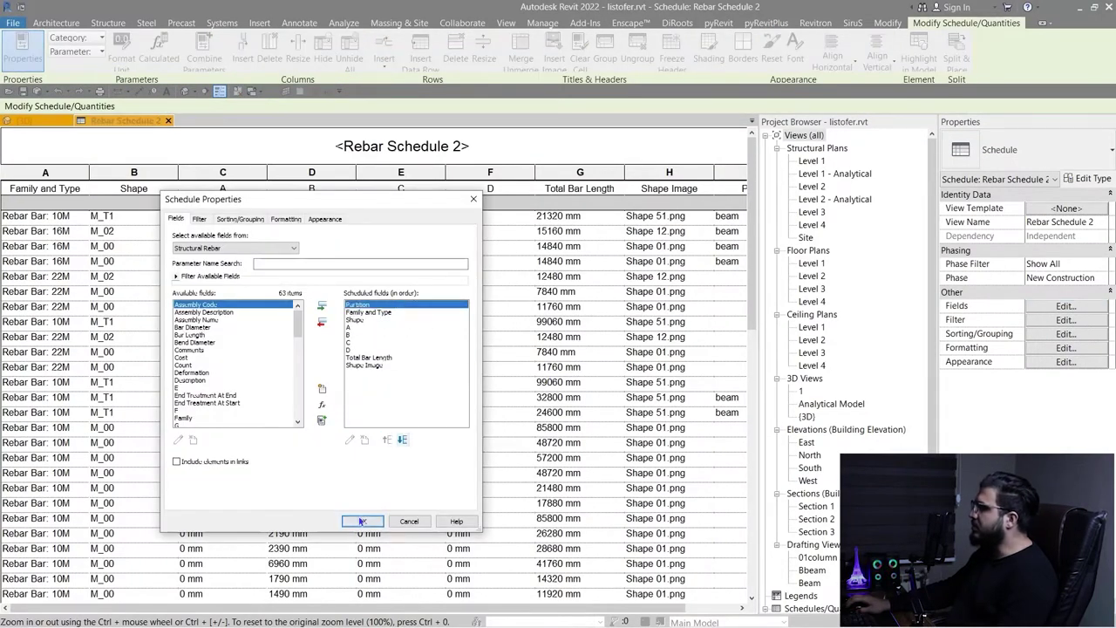
click(362, 521)
ctrl+scroll(211, 453, down, 3)
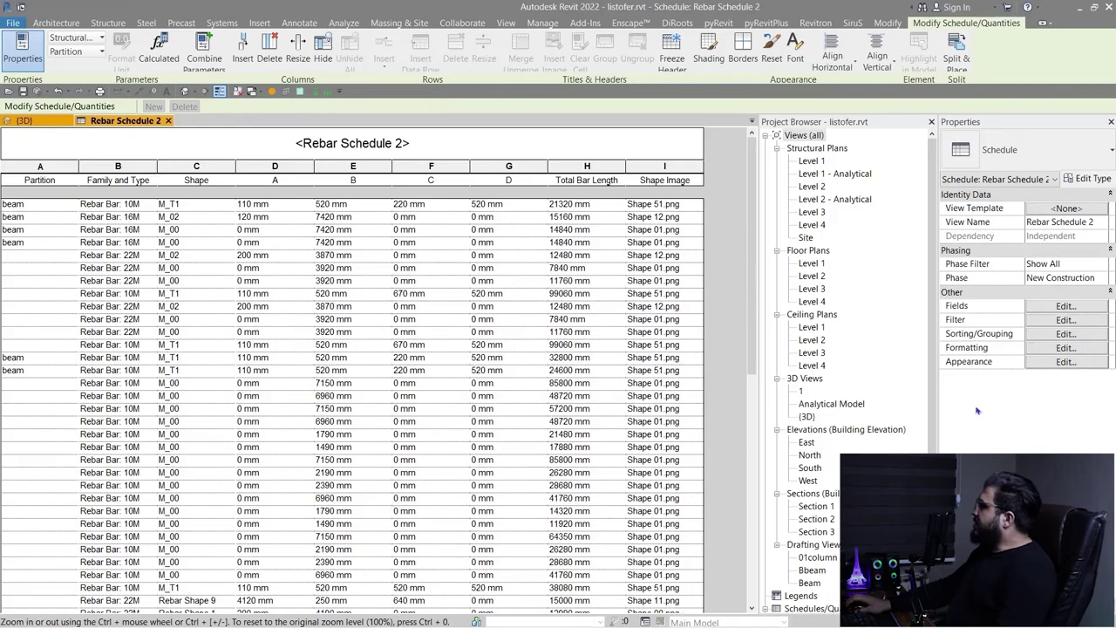
Sort the schedule by Partition in ascending order with a header for each group
click(1064, 306)
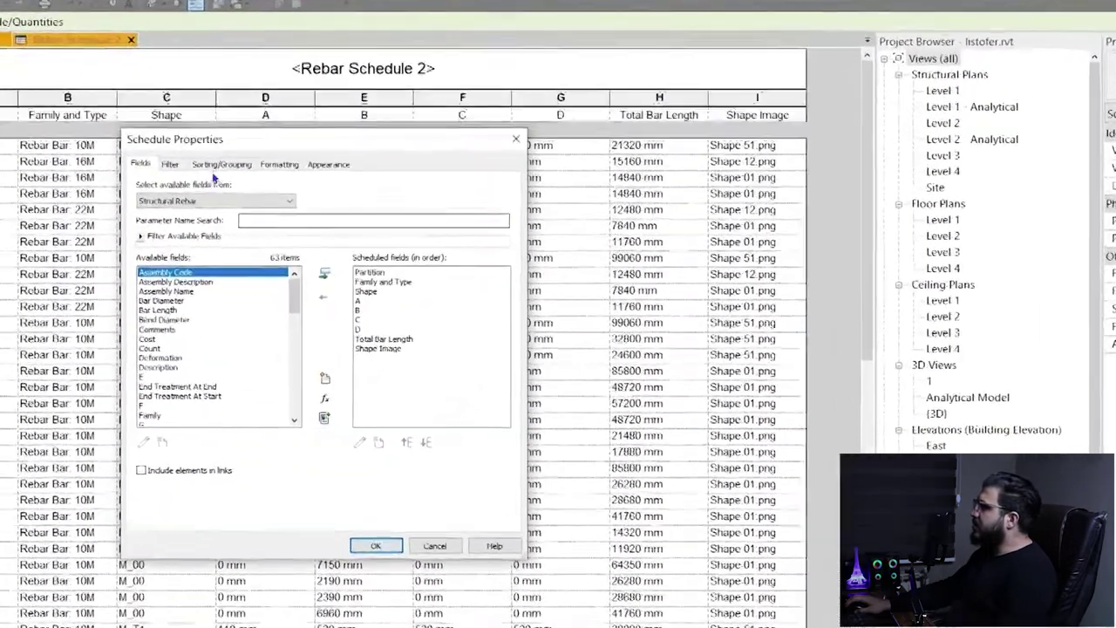
click(238, 218)
click(273, 135)
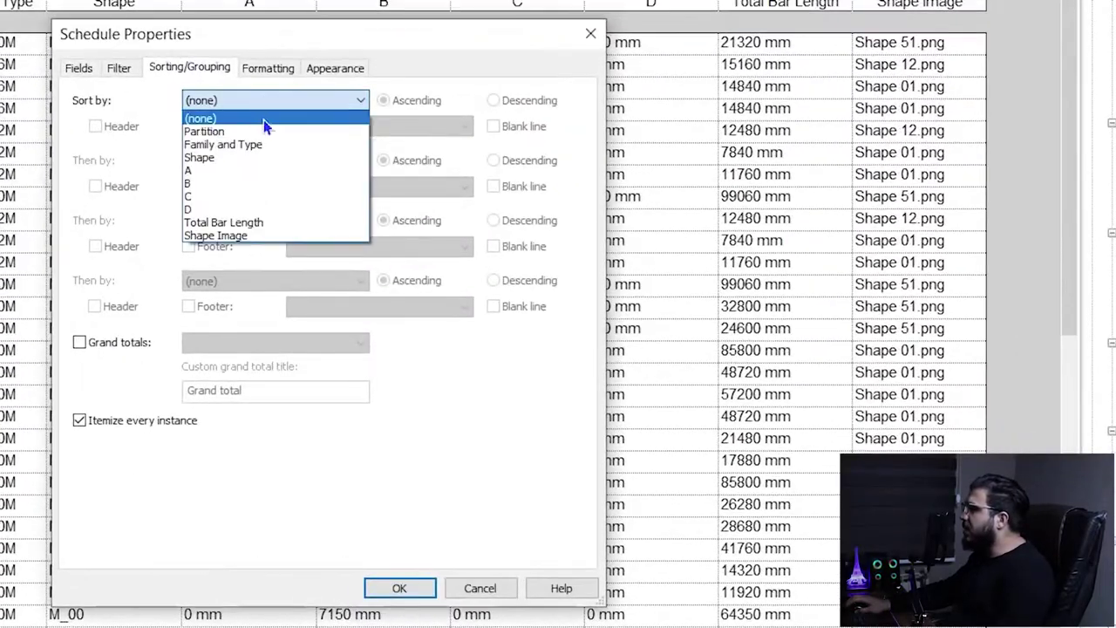
click(235, 131)
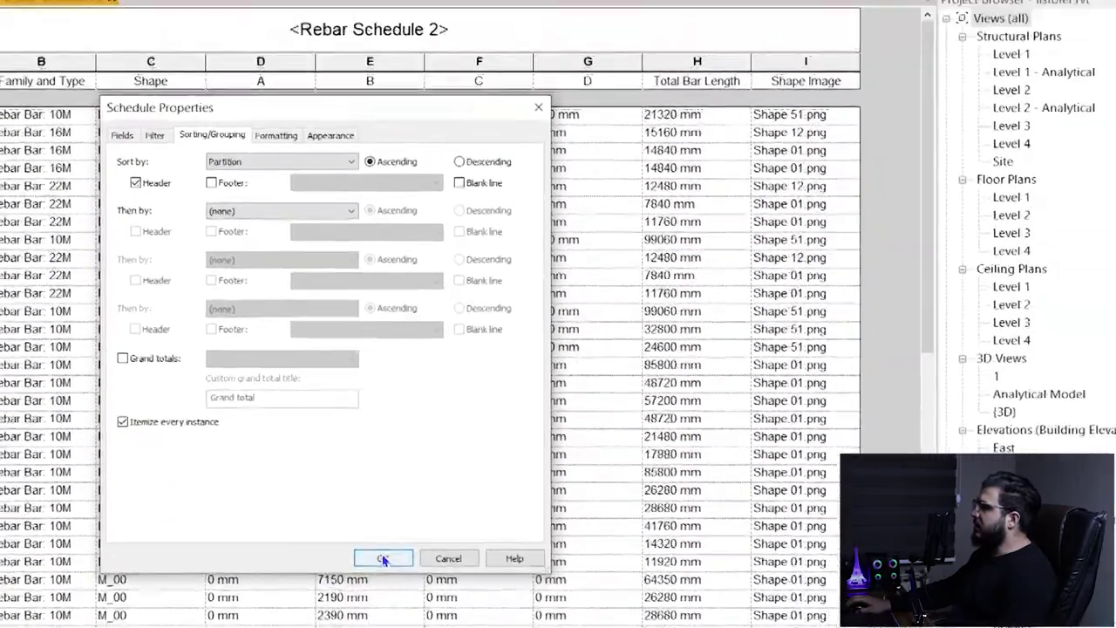
click(398, 588)
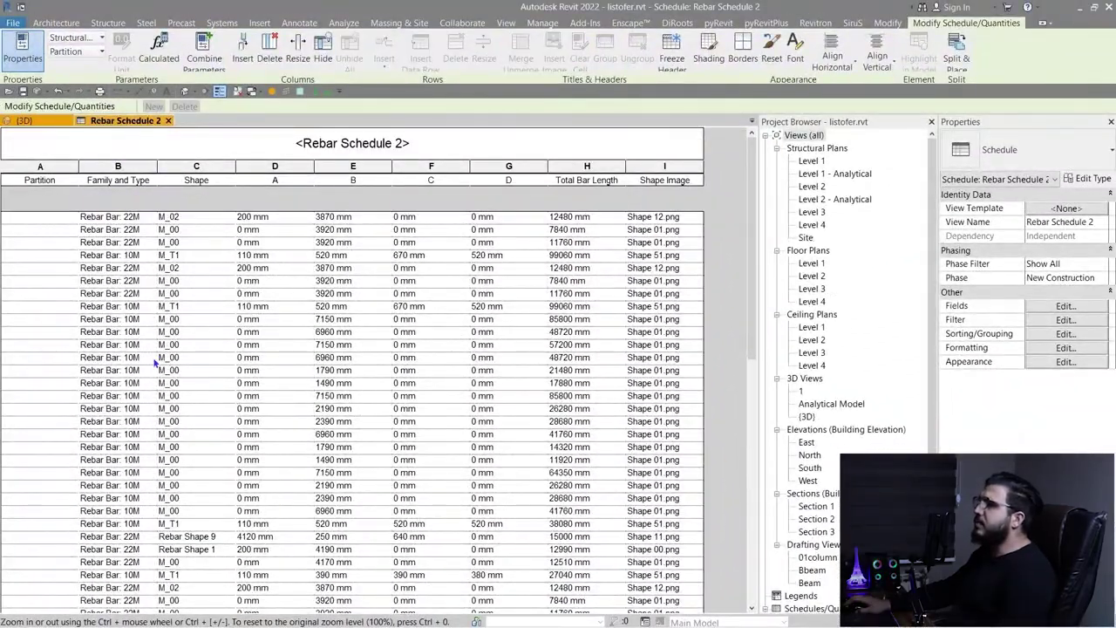
Filter the schedule to rebar whose Partition equals Beam
ctrl+scroll(156, 365, down, 4)
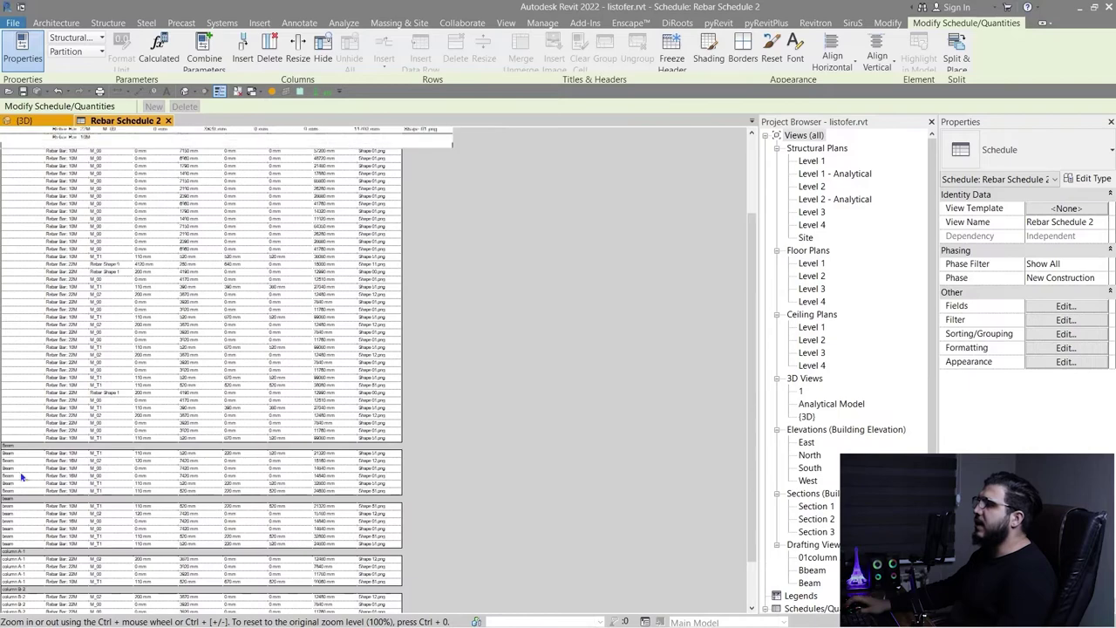
ctrl+scroll(70, 475, up, 4)
scroll(68, 436, down, 5)
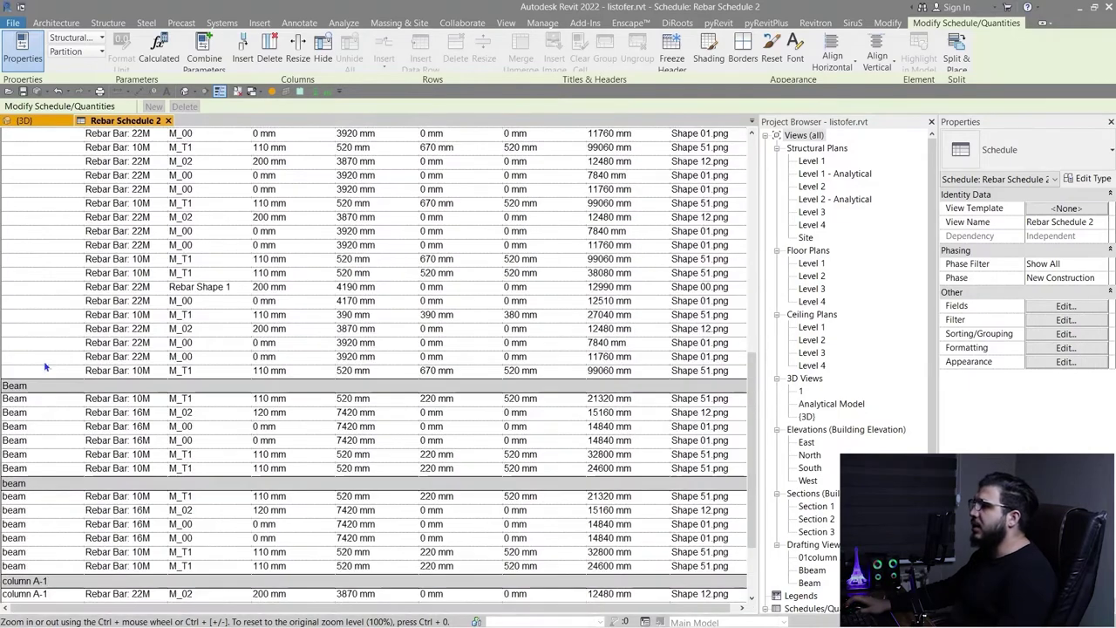
ctrl+scroll(66, 394, up, 3)
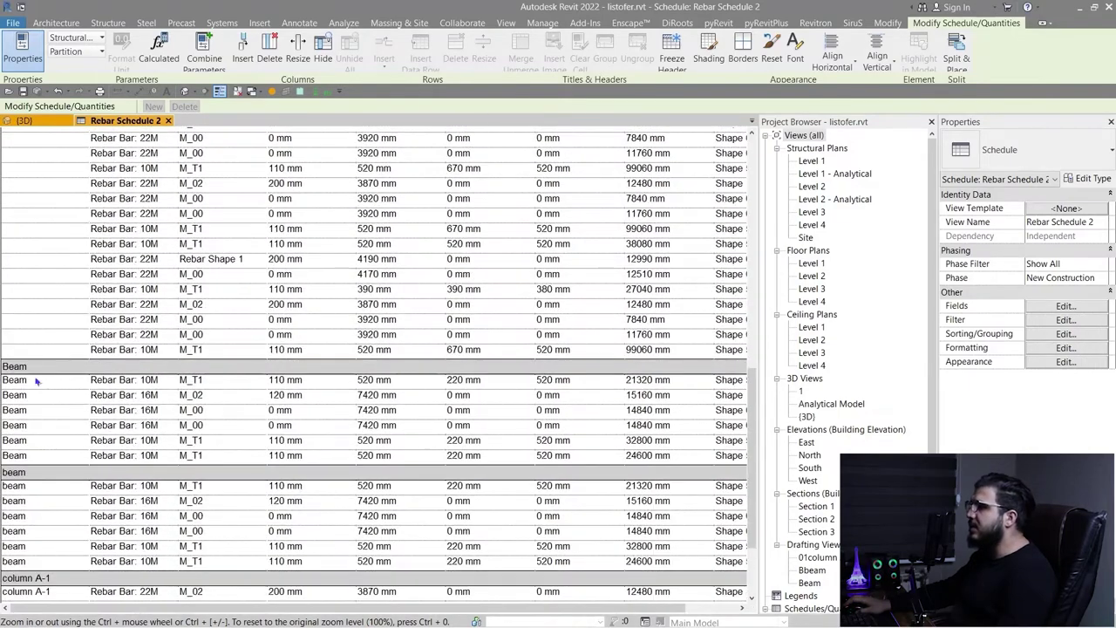
click(1064, 320)
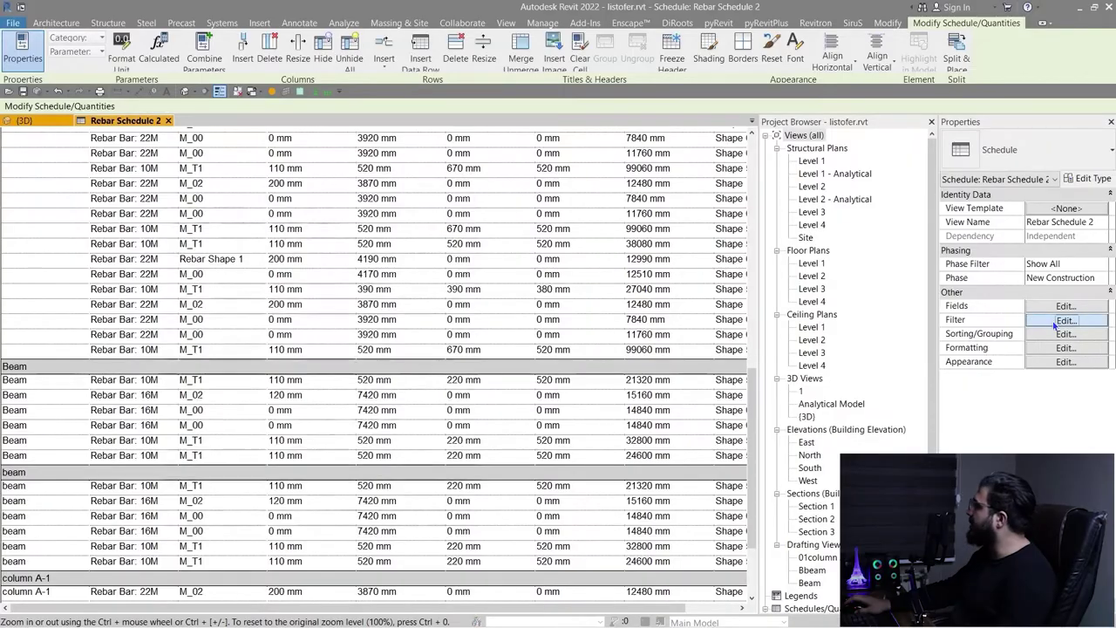
click(230, 239)
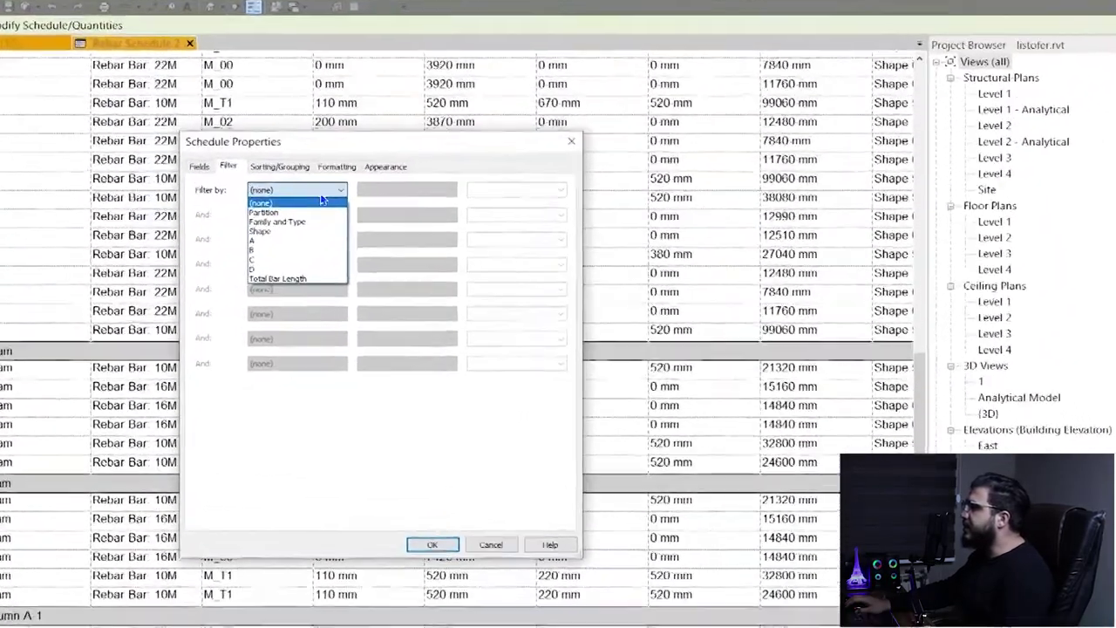
click(262, 258)
click(645, 103)
text(b)
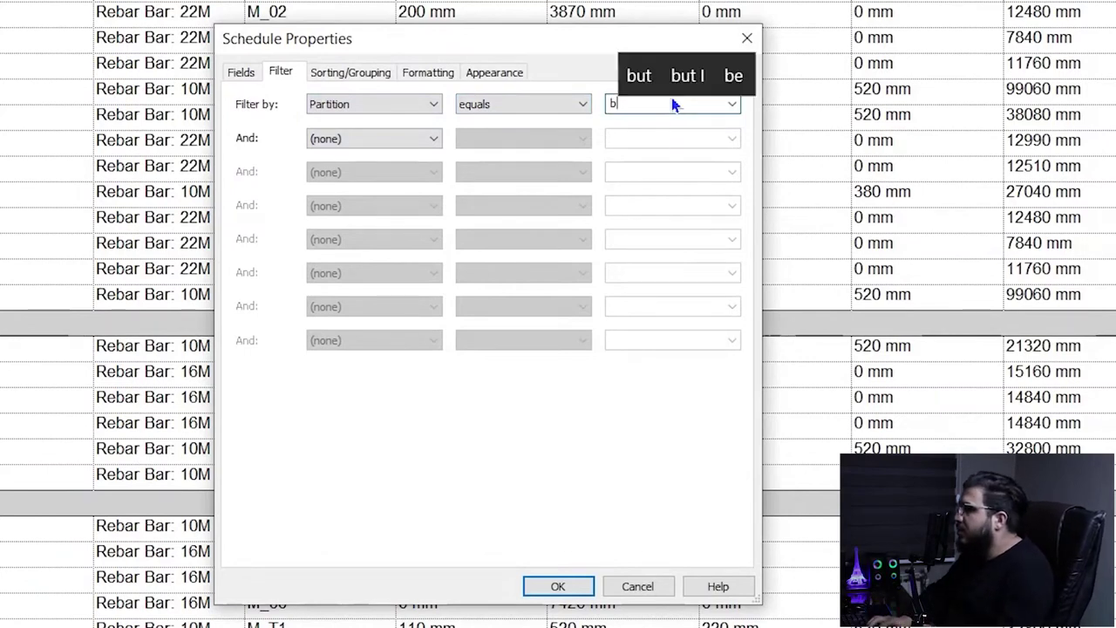
text(eam)
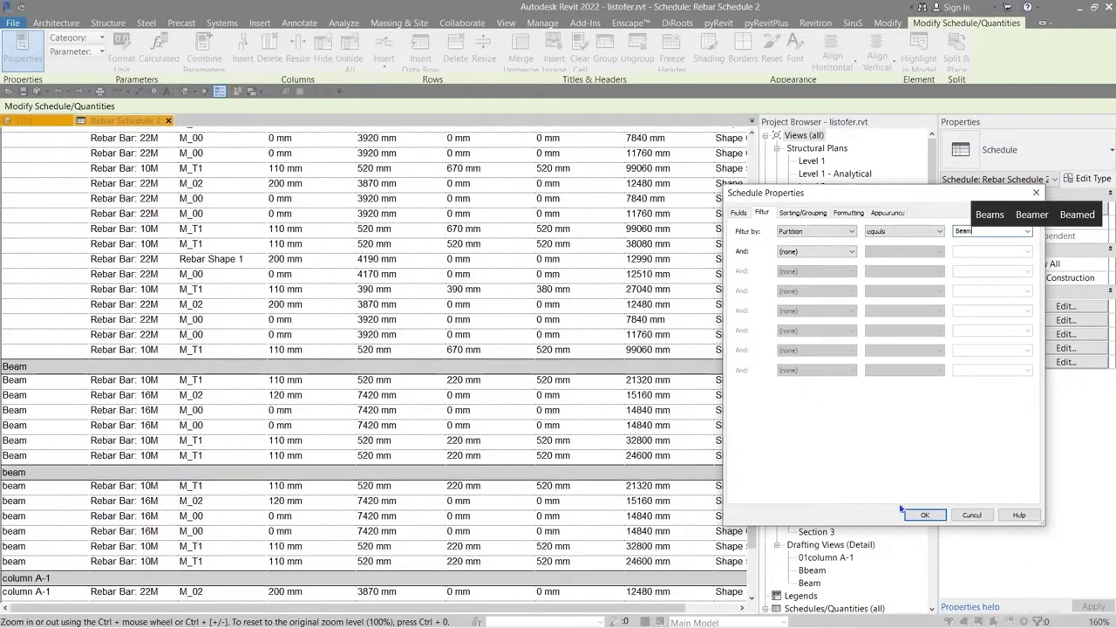
click(922, 515)
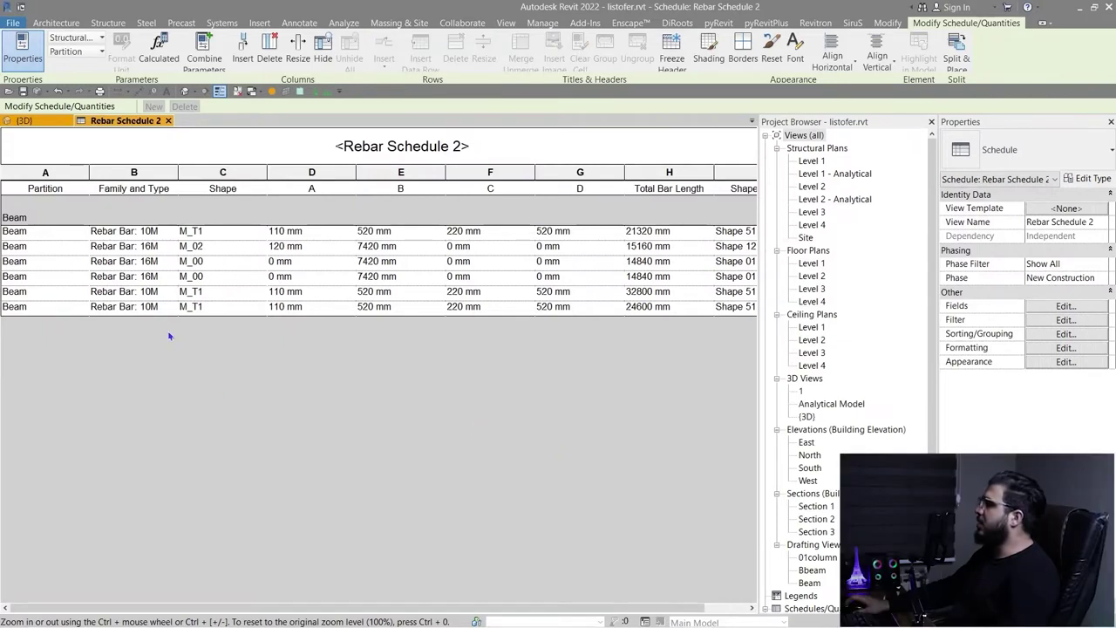
Hide the Partition column in the rebar schedule
ctrl+scroll(170, 335, up, 3)
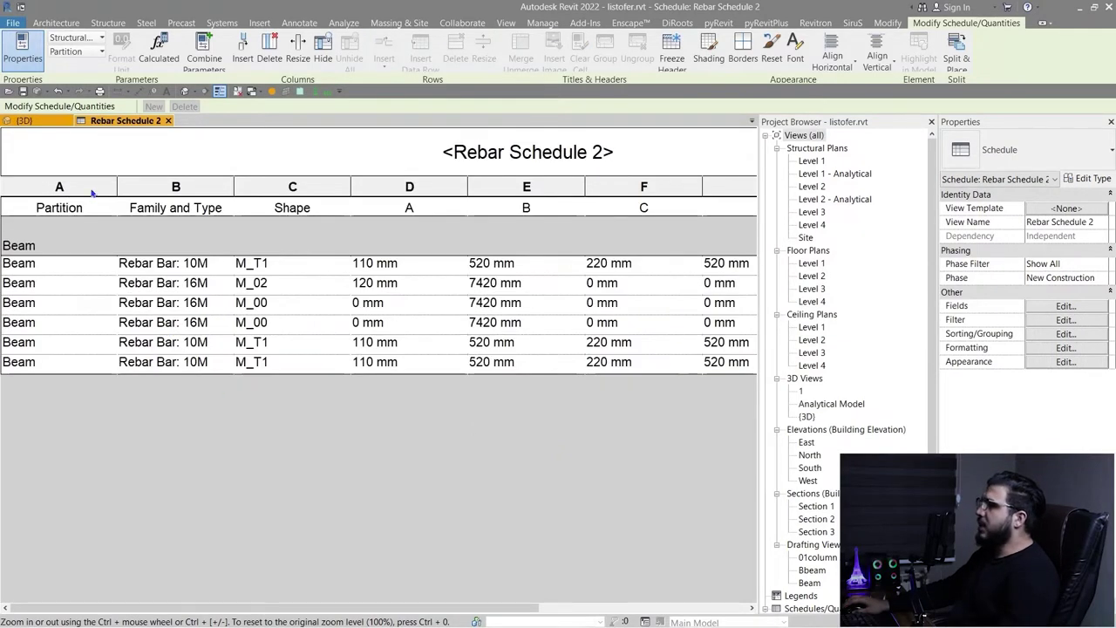
click(92, 190)
click(323, 51)
click(244, 187)
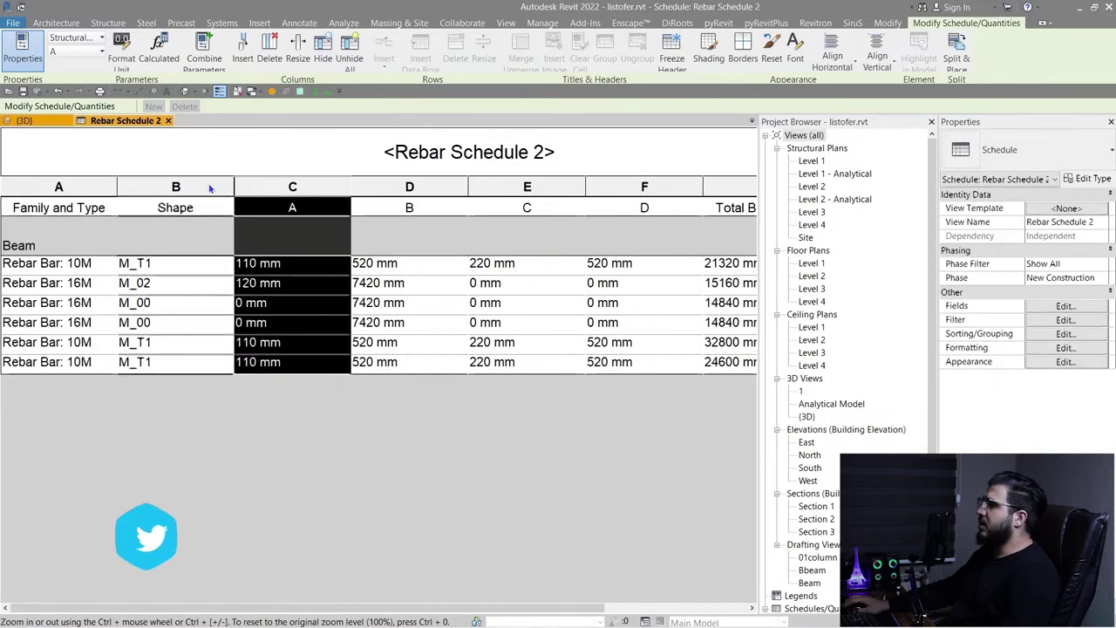
click(210, 188)
ctrl+scroll(593, 373, down, 3)
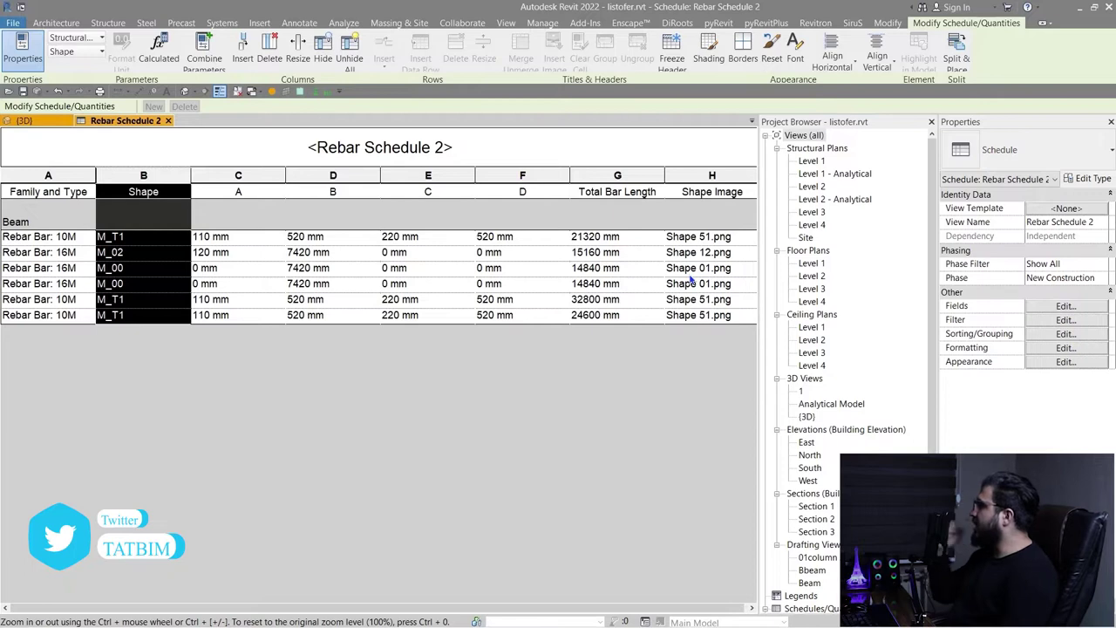
Create a new sheet with the A3 metric title block
scroll(846, 366, down, 3)
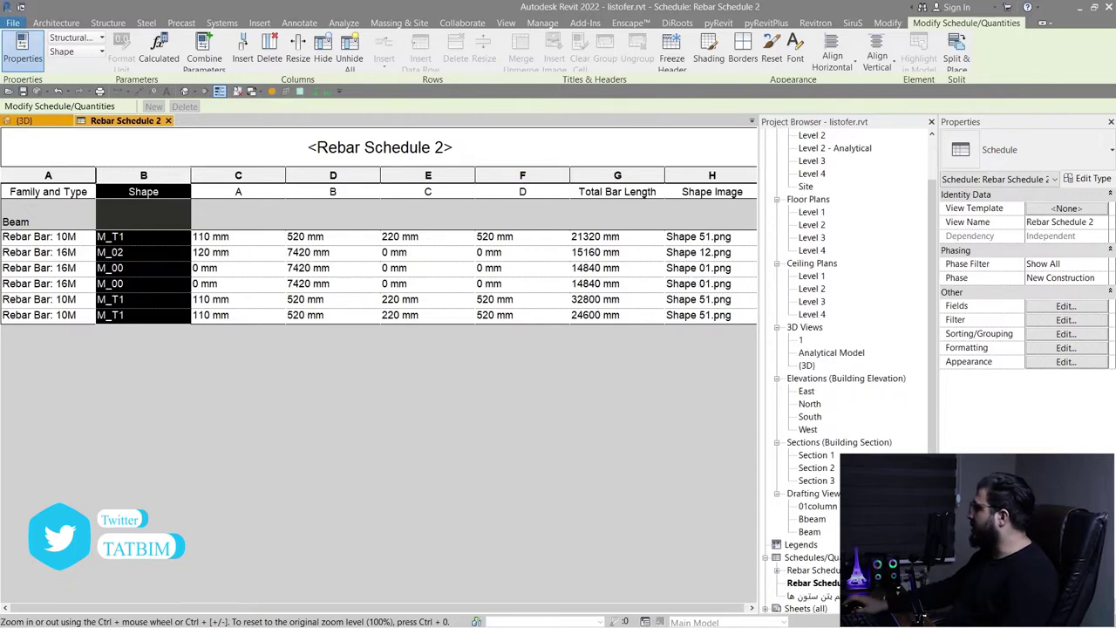
scroll(811, 541, down, 3)
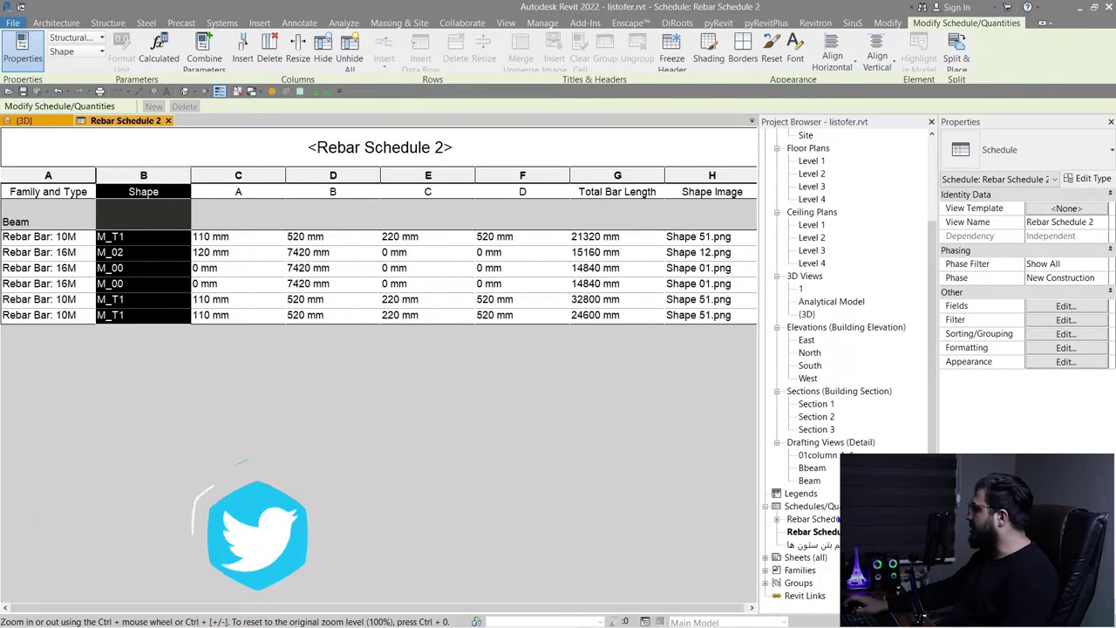
right_click(806, 558)
click(830, 473)
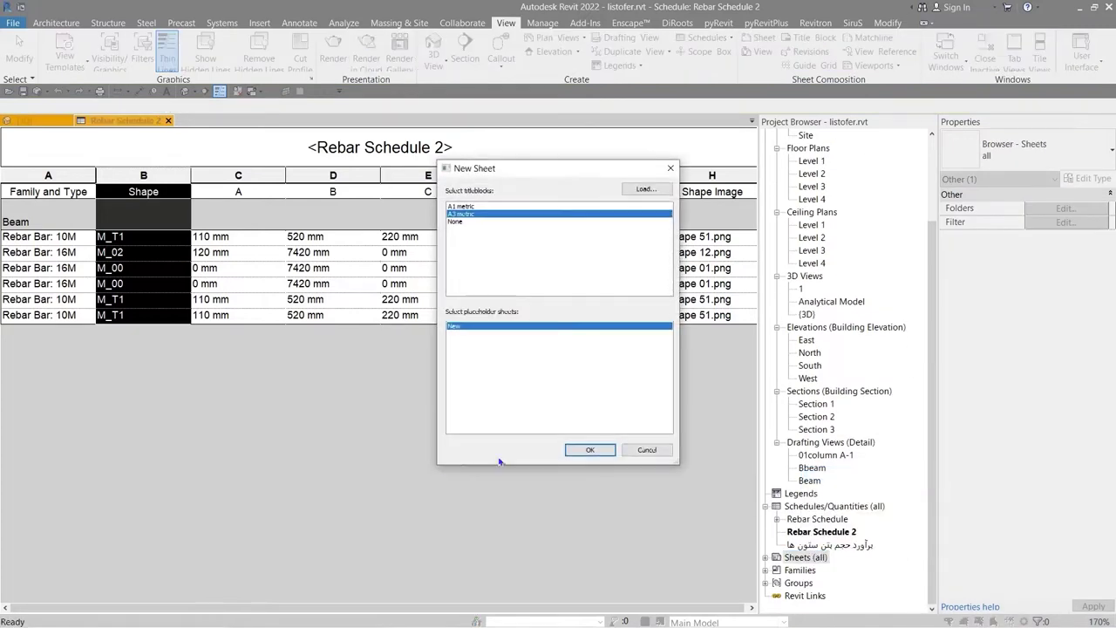
click(591, 450)
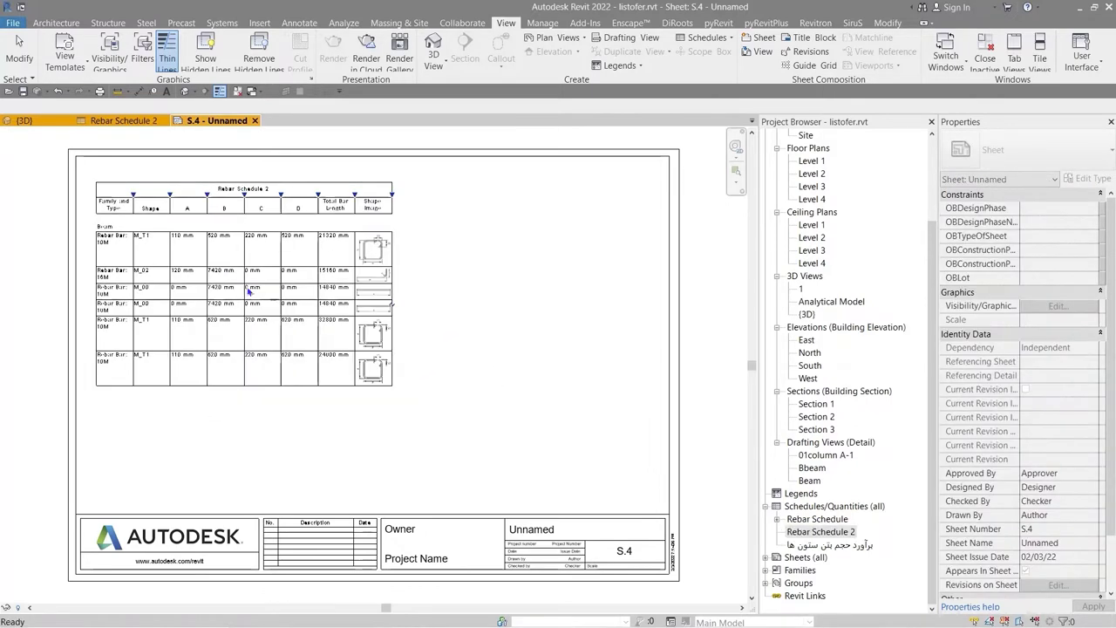
Place Rebar Schedule 2 in the upper-left area of the new A3 sheet
click(97, 183)
scroll(388, 261, up, 3)
click(514, 269)
middle_drag(456, 232, 553, 465)
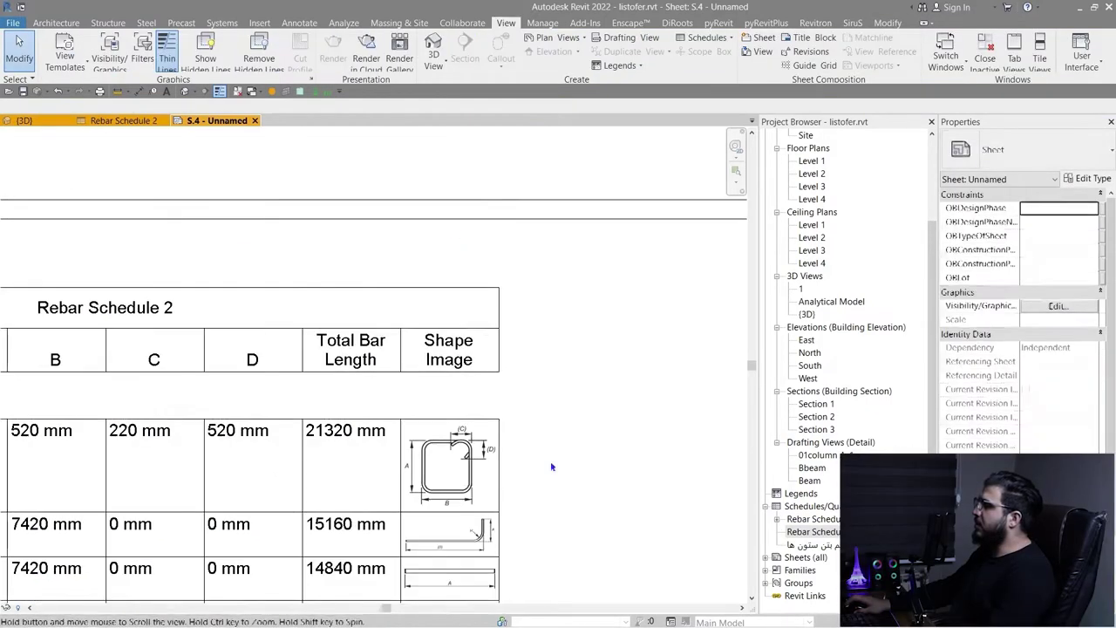
Widen the Total Bar Length and Shape Image columns of the schedule placed on the sheet
scroll(440, 388, down, 3)
click(455, 422)
mouse_move(465, 360)
mouse_down()
mouse_move(505, 365)
mouse_move(462, 360)
mouse_move(480, 361)
mouse_up()
click(571, 451)
click(440, 360)
click(576, 454)
Widen the Family and Type column on the sheet so its entries fit on one line
scroll(576, 454, up, 1)
middle_drag(576, 453, 583, 268)
scroll(131, 378, up, 2)
middle_drag(195, 332, 306, 558)
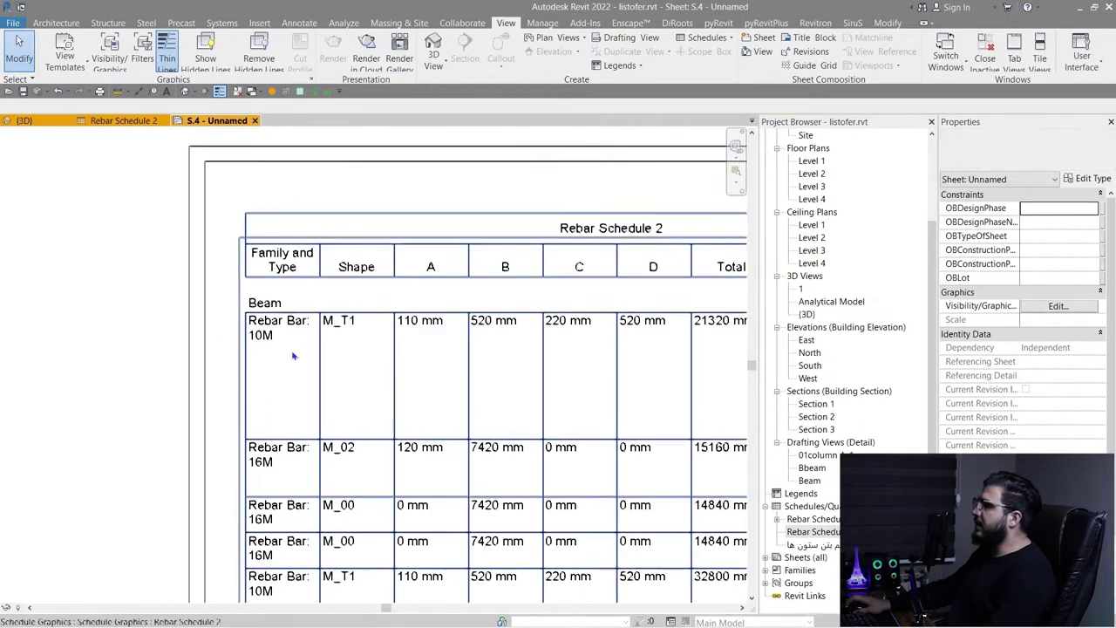
click(319, 248)
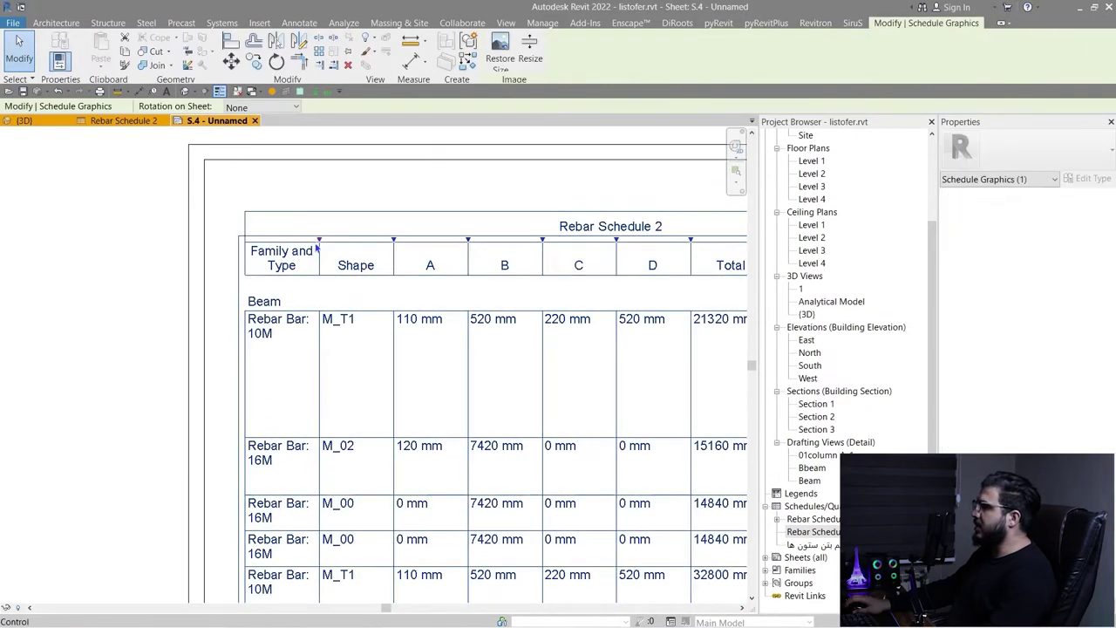
drag(389, 242, 395, 244)
click(361, 197)
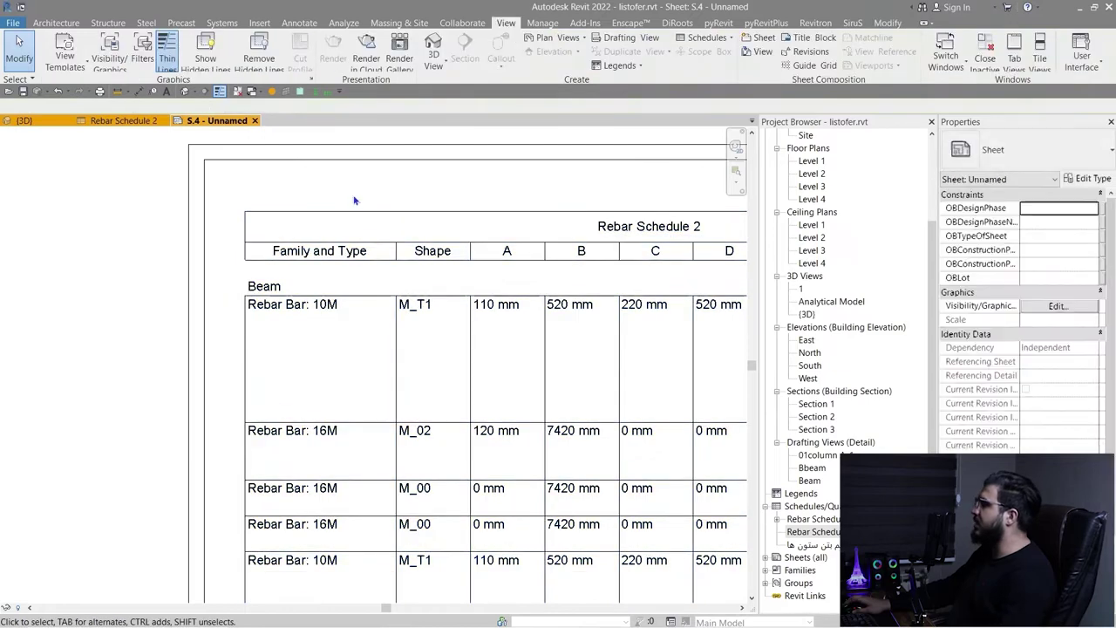
Turn off itemizing of every instance in Rebar Schedule 2's sorting and grouping settings
scroll(356, 198, down, 2)
scroll(491, 312, up, 7)
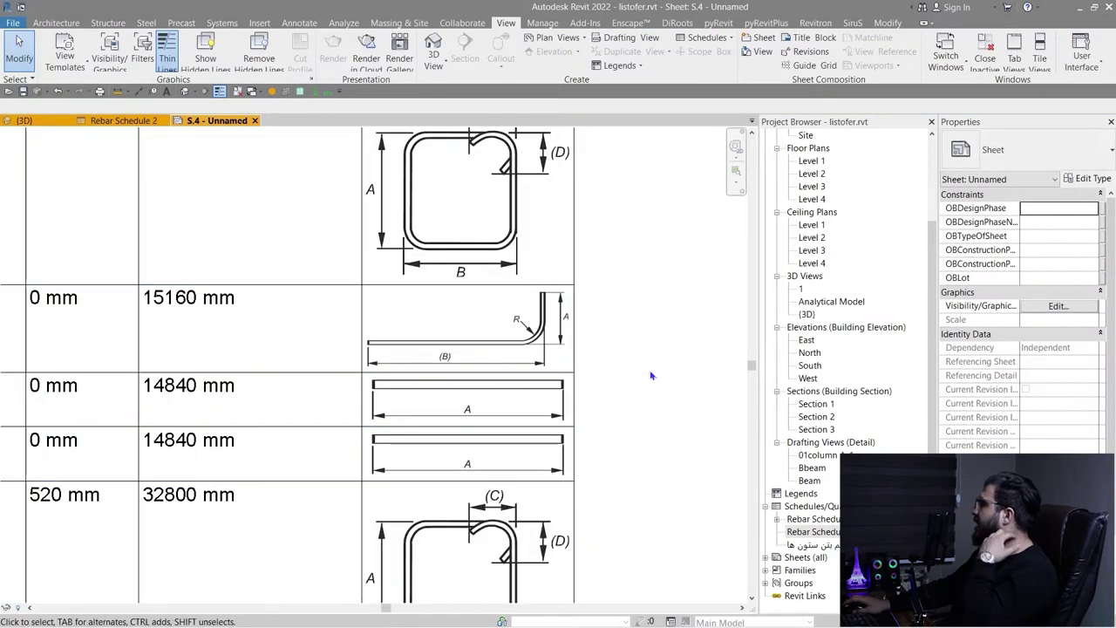
scroll(613, 407, down, 4)
scroll(536, 419, up, 2)
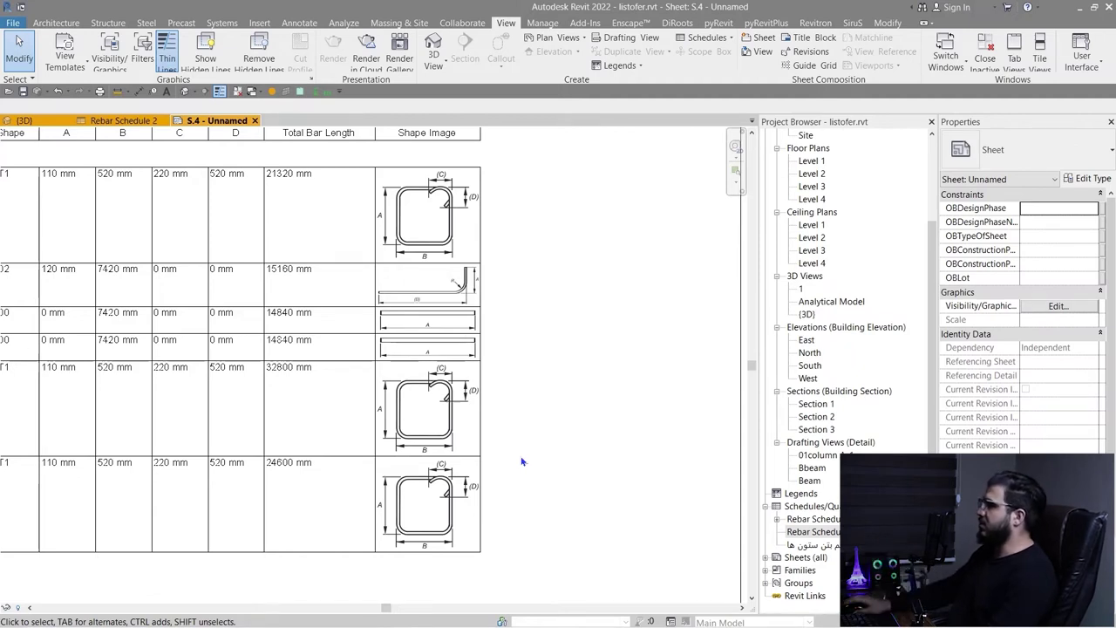
click(450, 359)
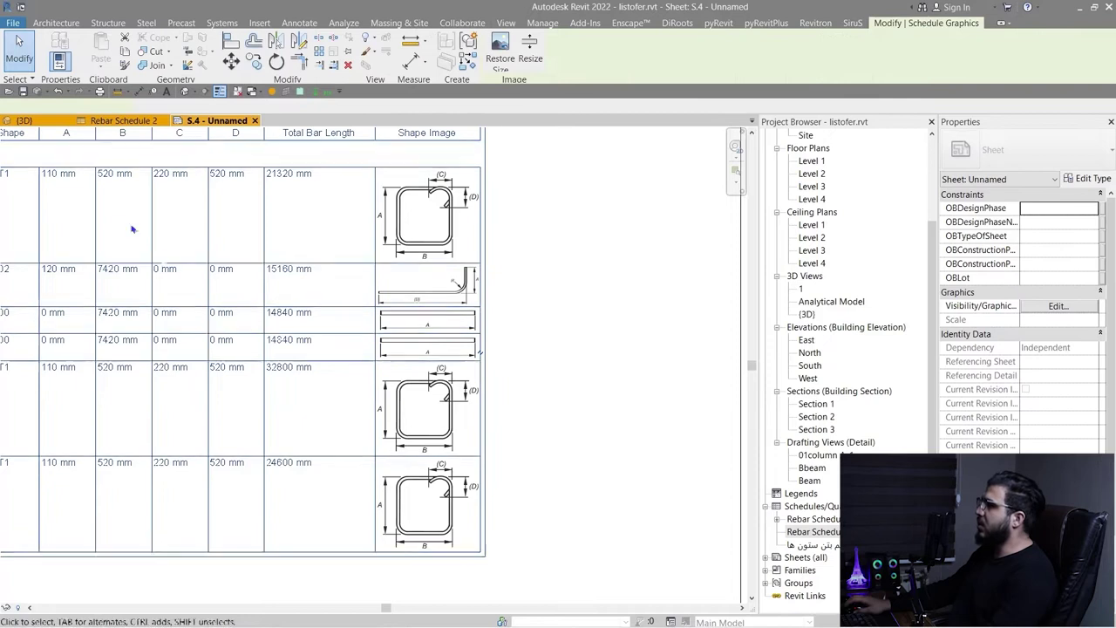
click(123, 123)
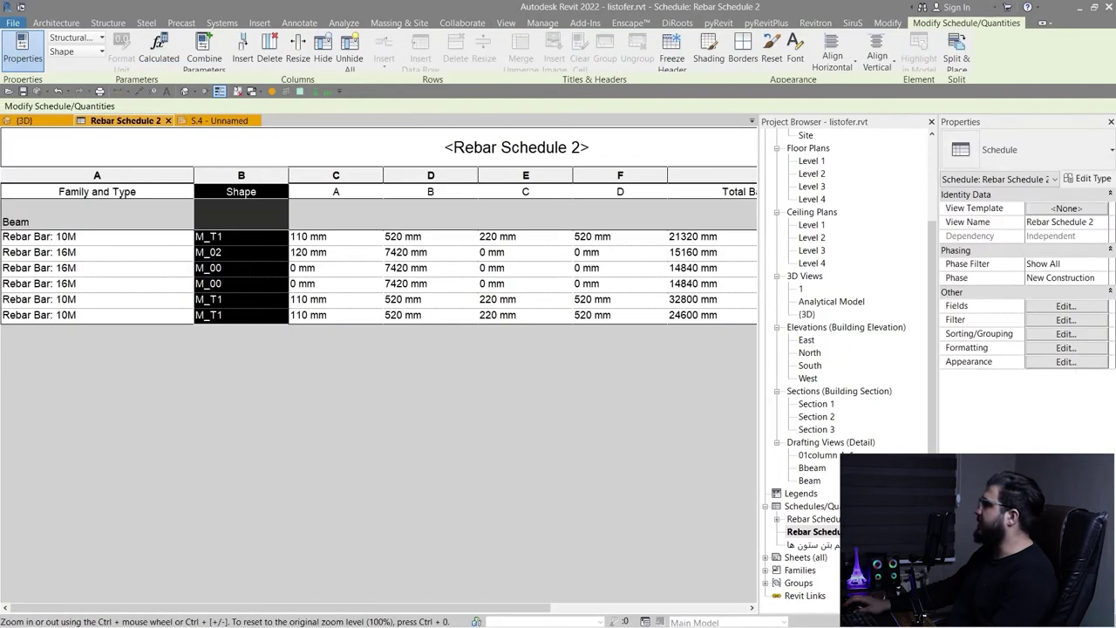
click(1054, 310)
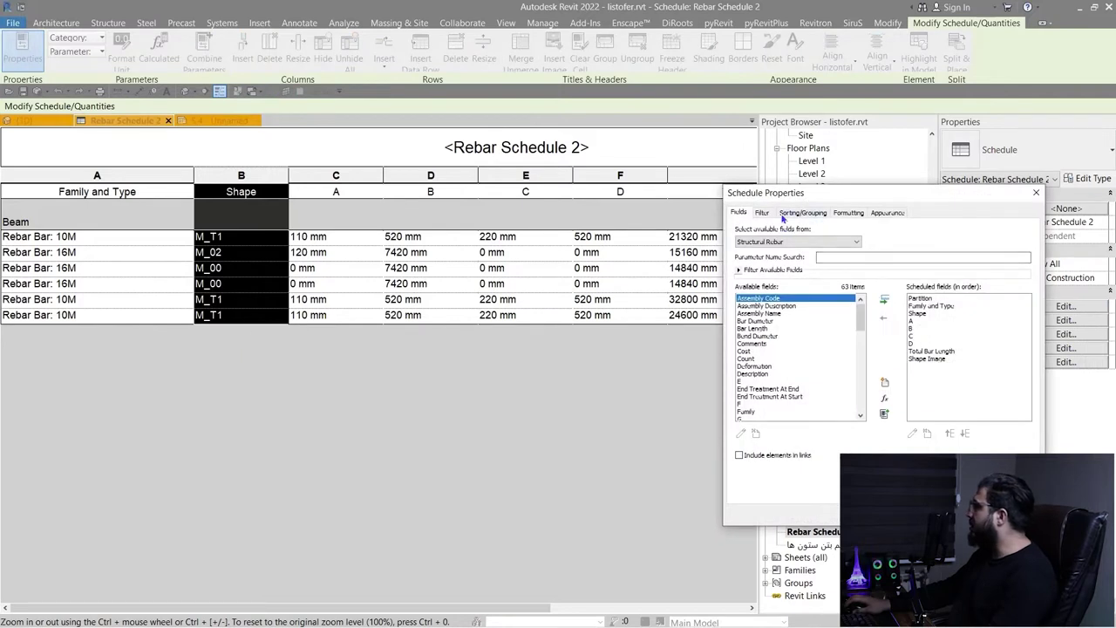
click(763, 214)
click(802, 212)
click(764, 418)
click(926, 511)
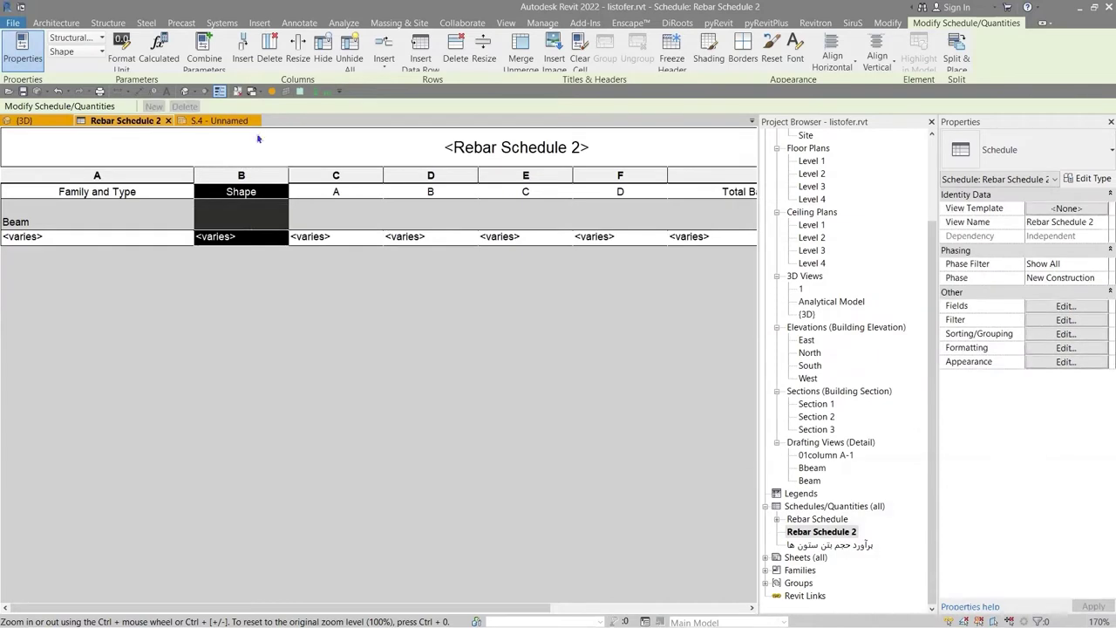
Sort Rebar Schedule 2 by Partition and then by Shape, with every instance itemized
click(218, 121)
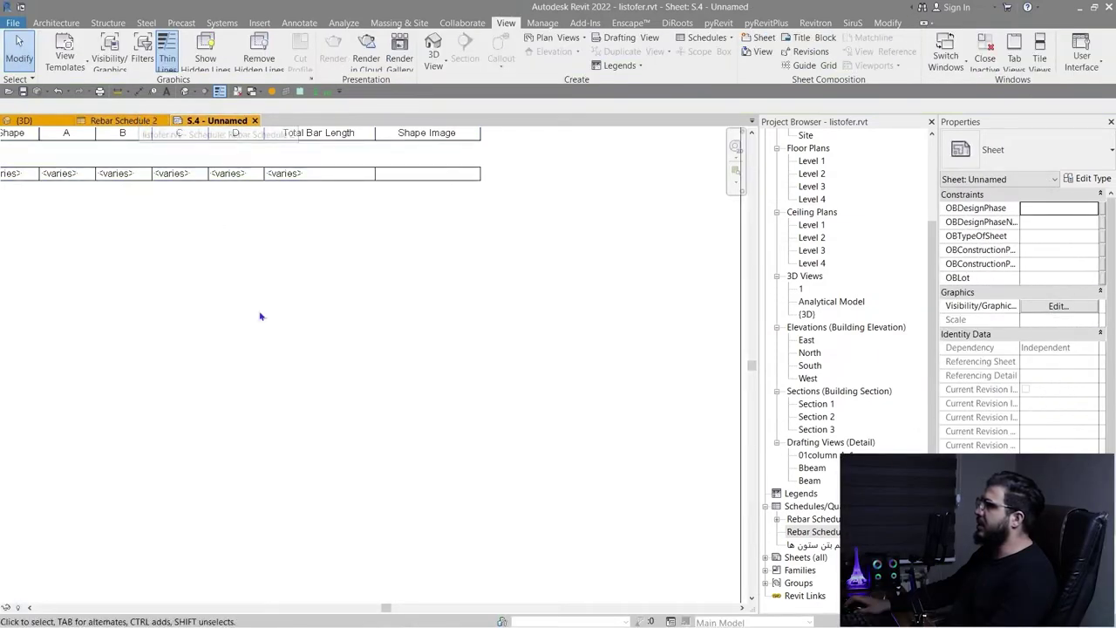
scroll(291, 328, up, 5)
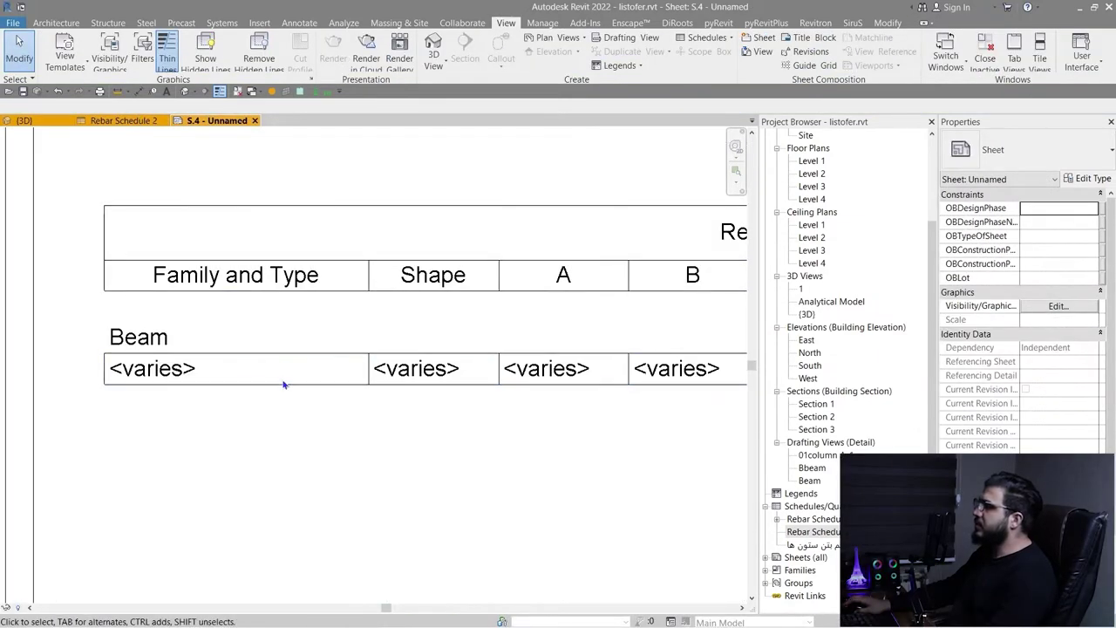
scroll(284, 384, down, 5)
click(125, 120)
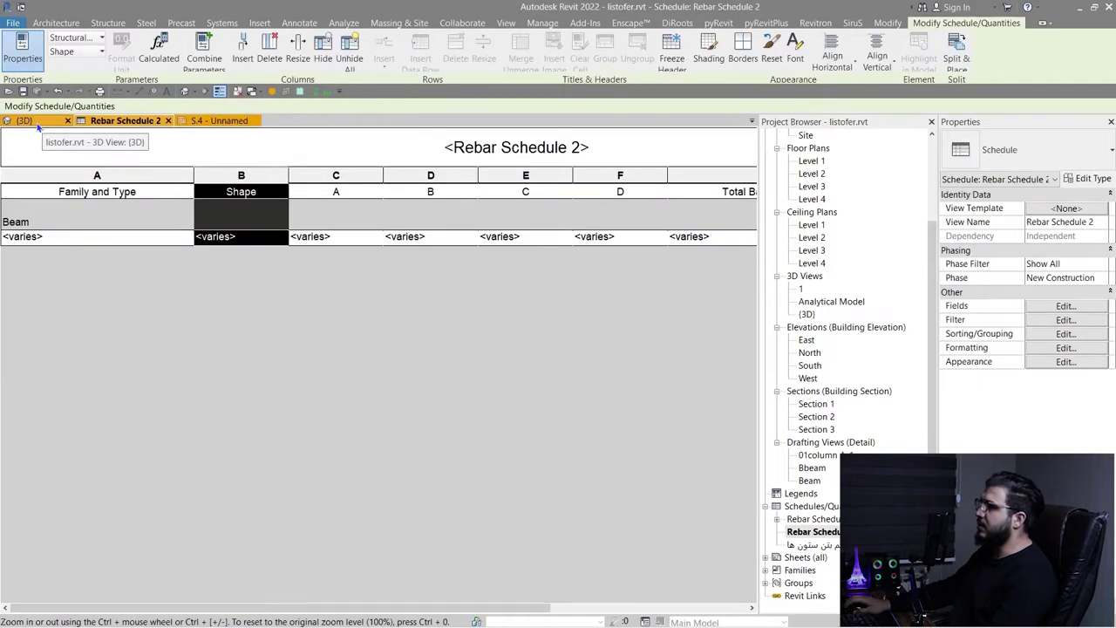
click(39, 125)
click(109, 122)
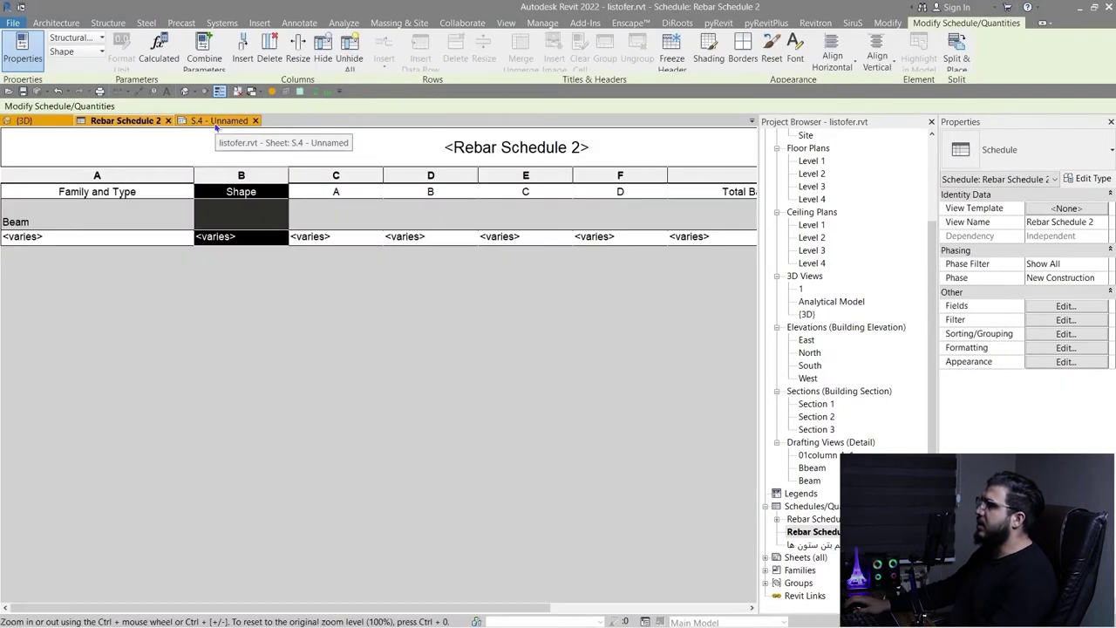
click(1065, 306)
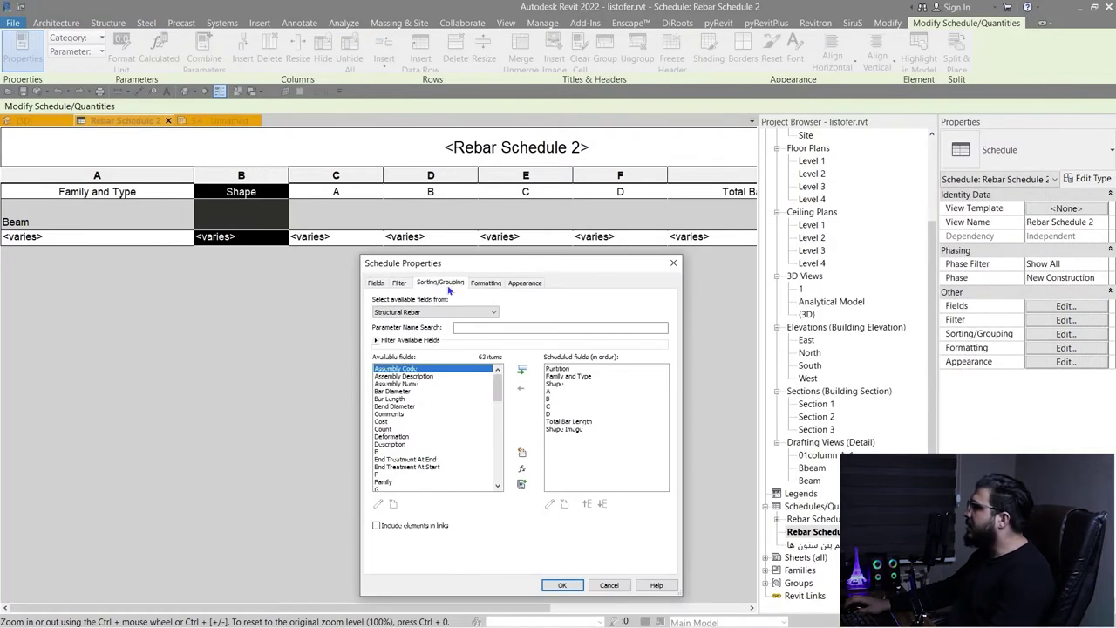
click(447, 286)
click(505, 339)
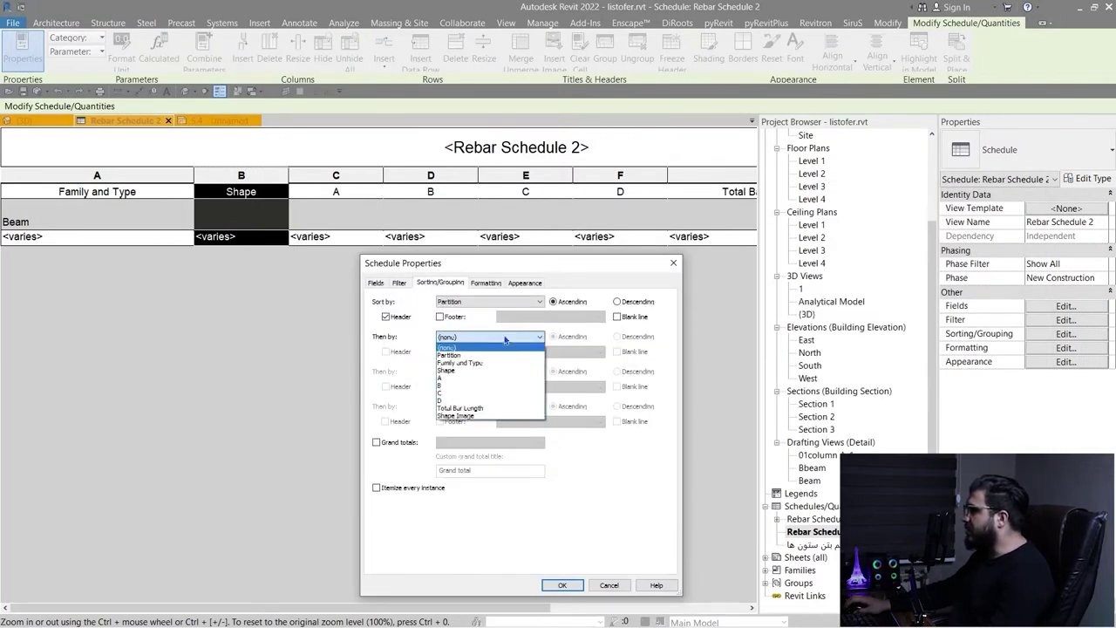
click(494, 370)
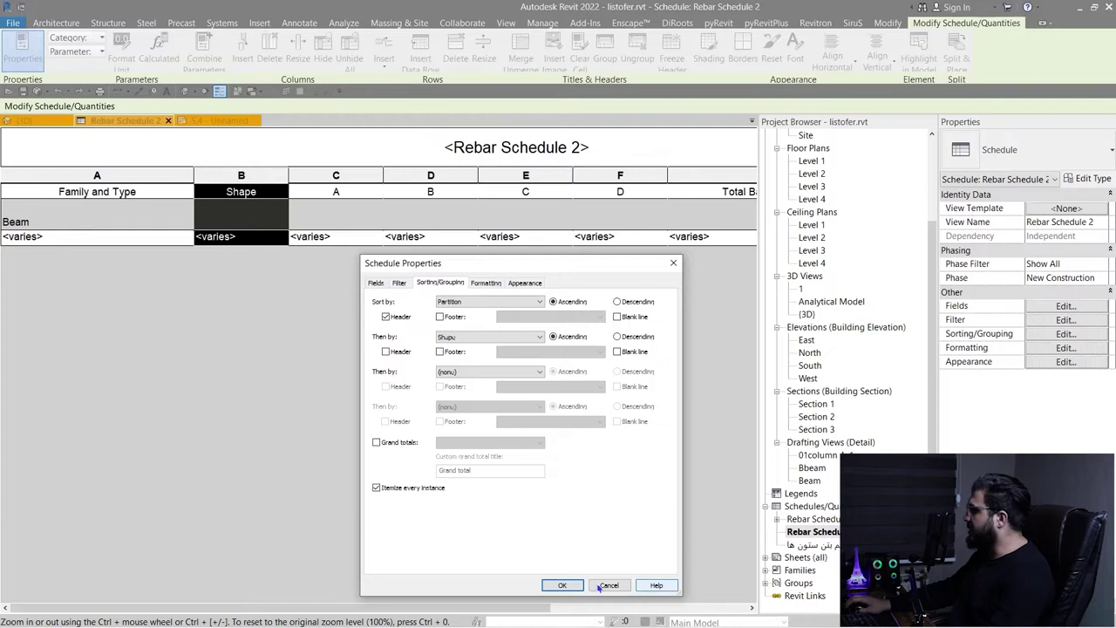
click(562, 586)
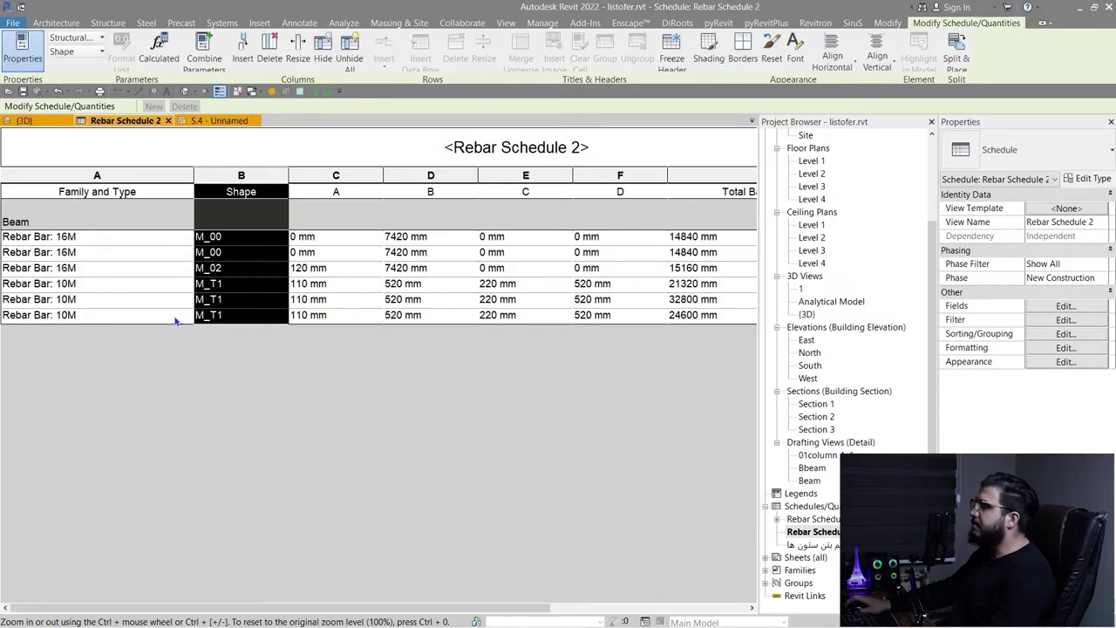
Sort Rebar Schedule 2 by Shape only, with no secondary sort field and itemizing of every instance turned off
ctrl+scroll(252, 329, down, 2)
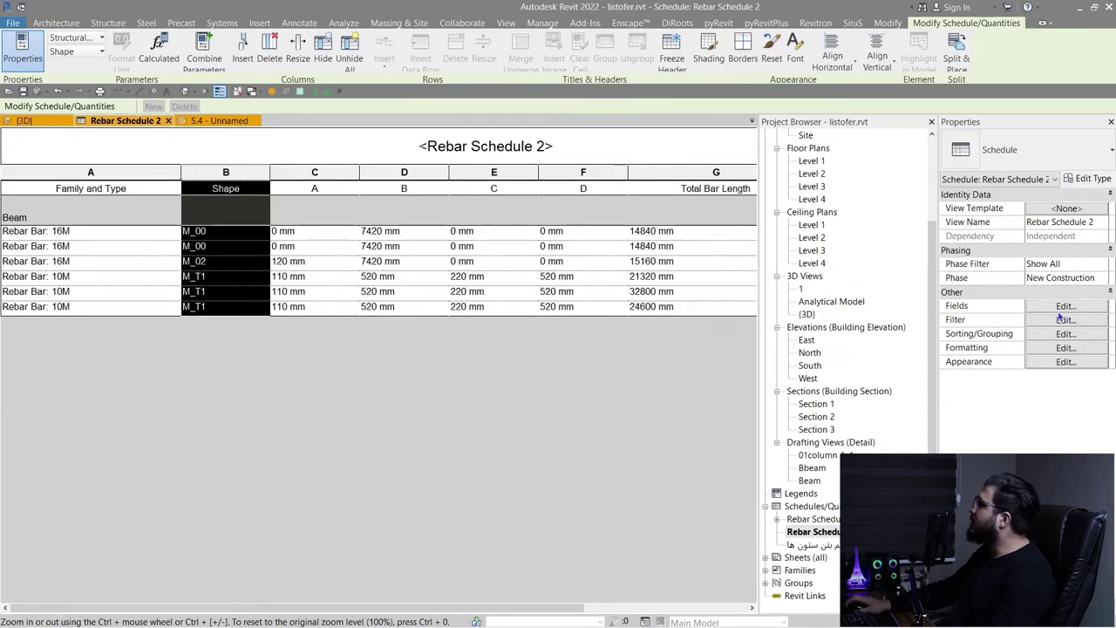
click(1060, 309)
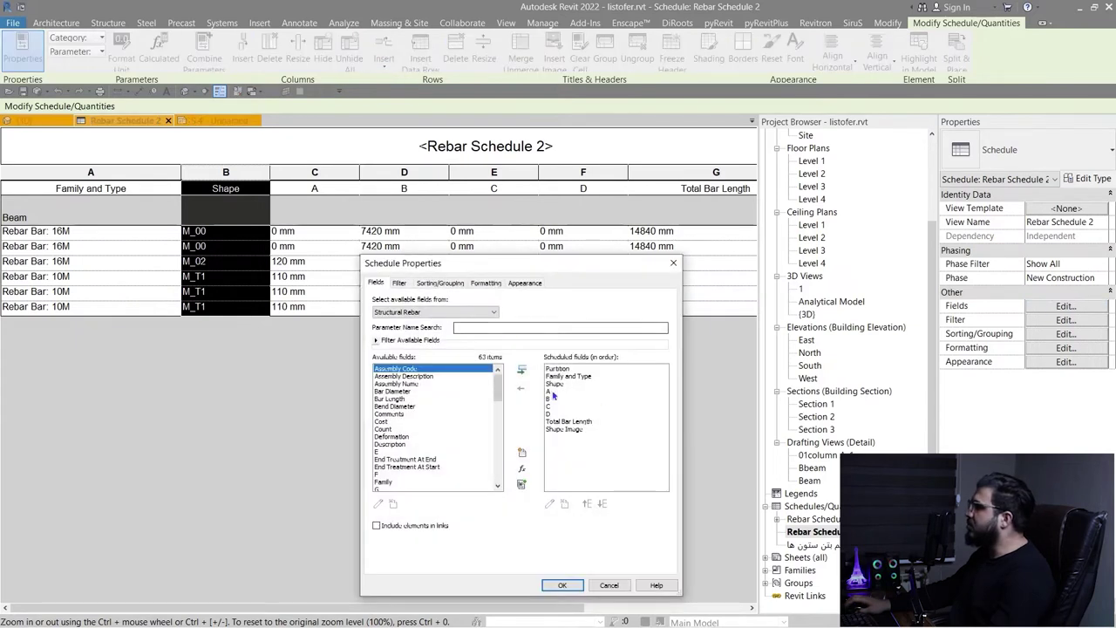
click(444, 282)
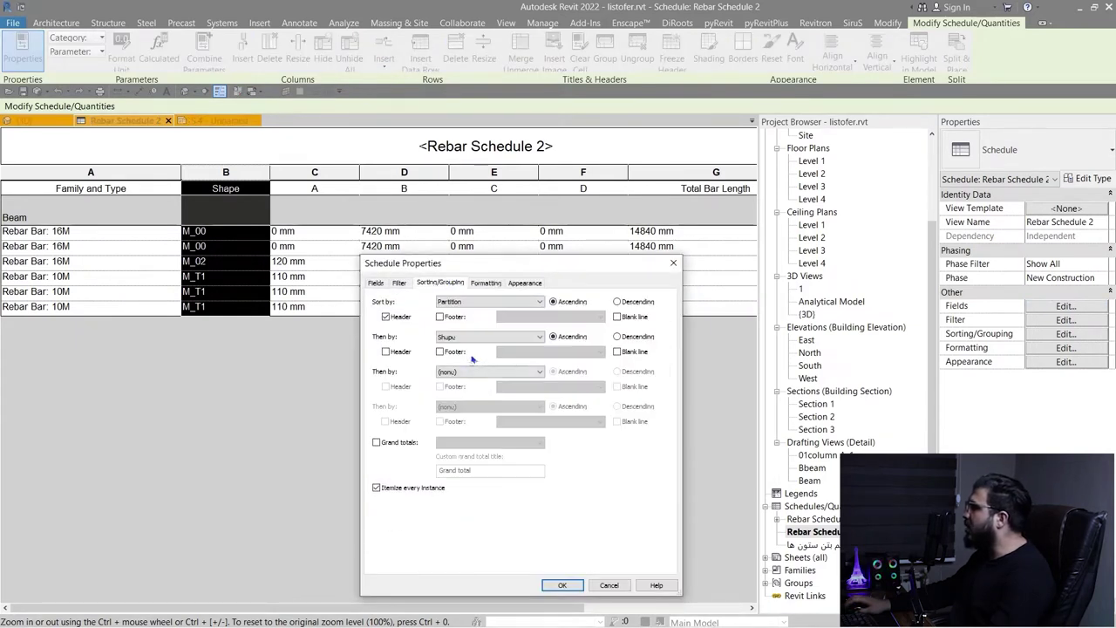
click(480, 303)
click(462, 334)
click(469, 339)
click(462, 348)
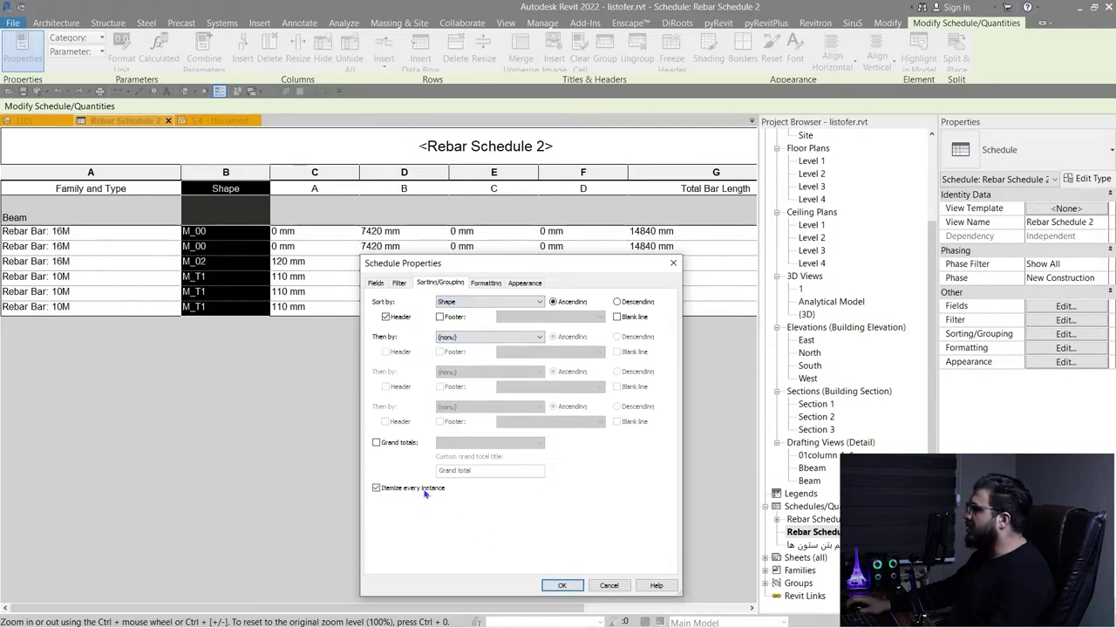
click(558, 585)
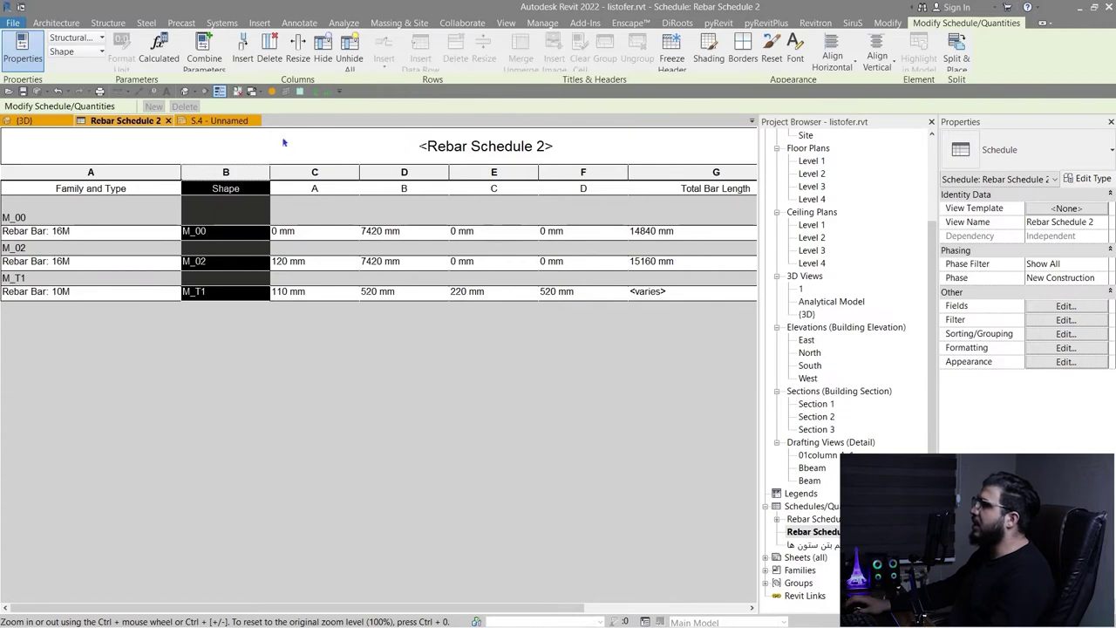
Check the shape grouping on sheet S.4 and remove the Shape group headers from Rebar Schedule 2
click(218, 120)
scroll(279, 407, up, 3)
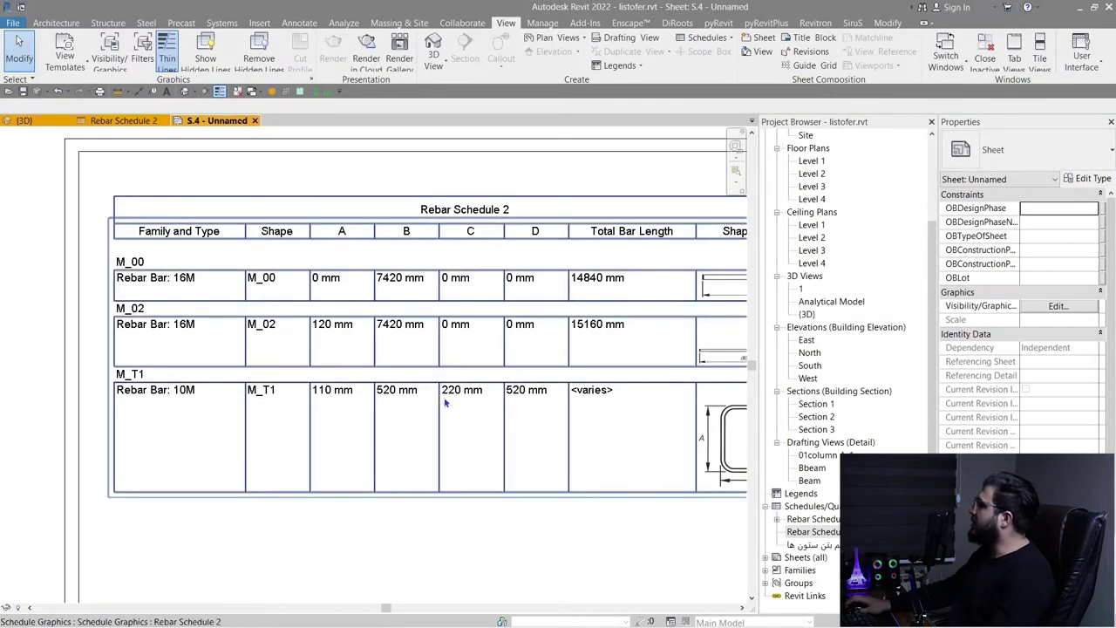
scroll(124, 354, down, 2)
scroll(124, 354, up, 3)
middle_drag(309, 356, 292, 386)
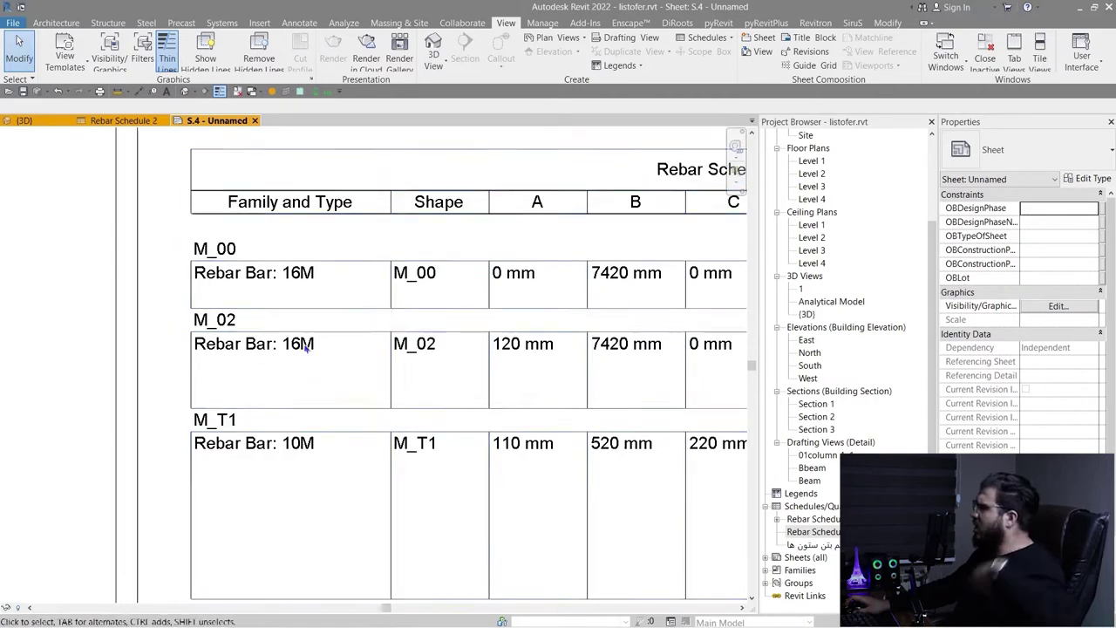
scroll(293, 344, down, 1)
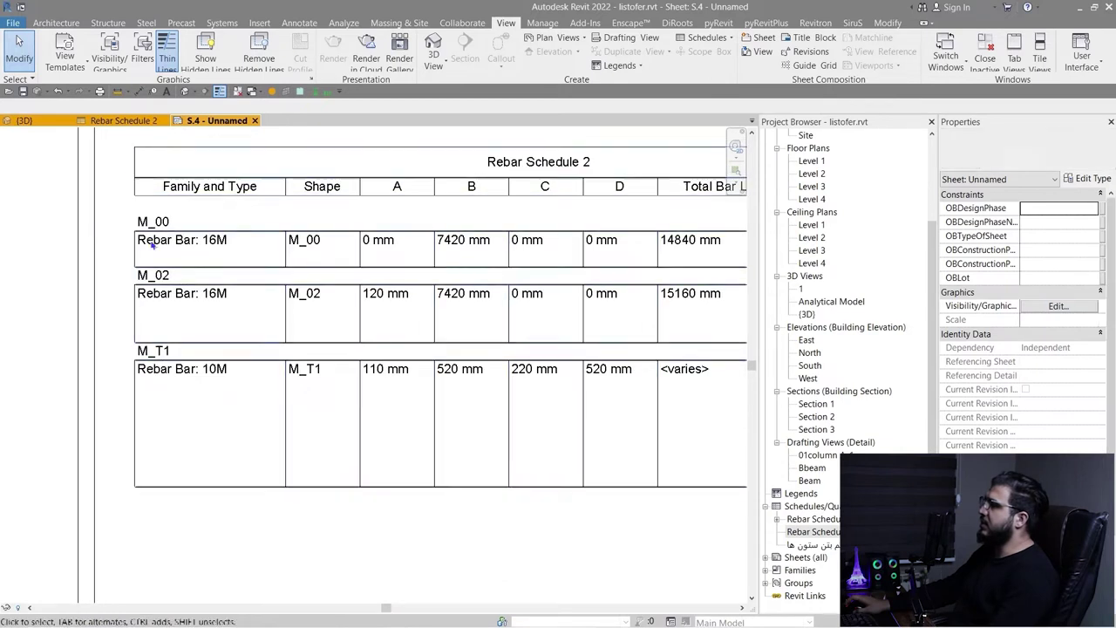
double_click(186, 160)
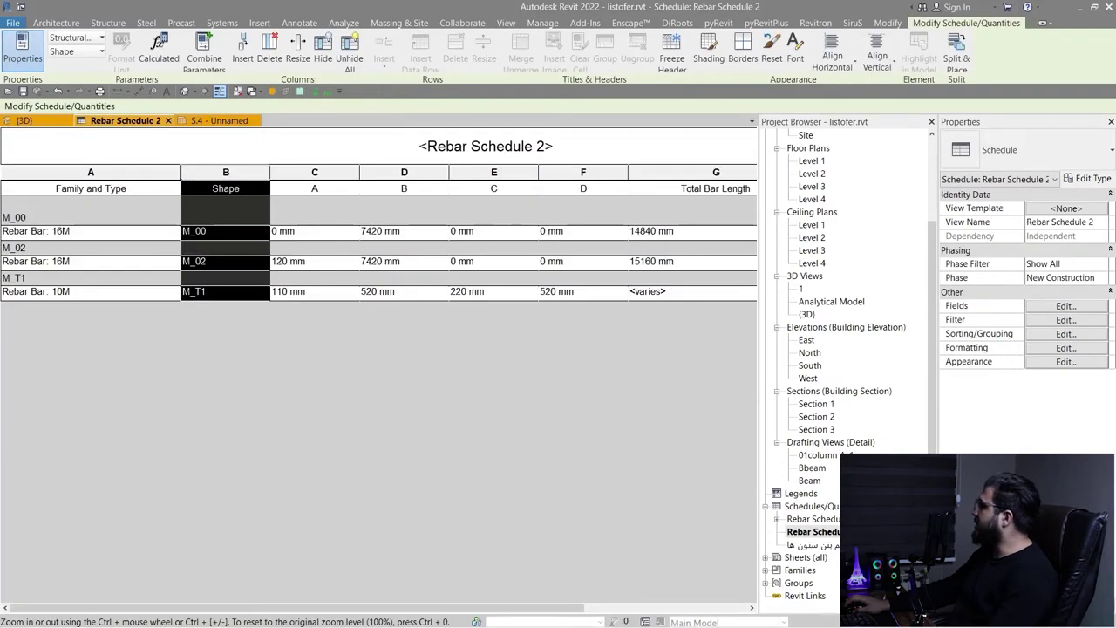
click(1066, 306)
click(439, 283)
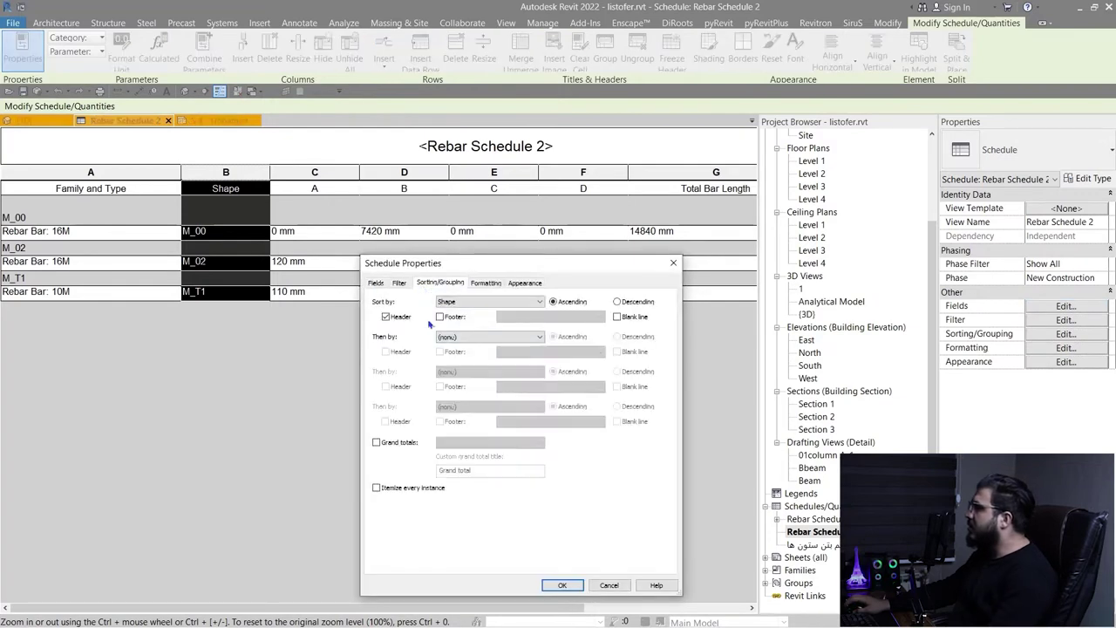
click(578, 589)
Review the schedule on sheet S.4, and highlight its M_00 rebar in the 3D model view
click(214, 123)
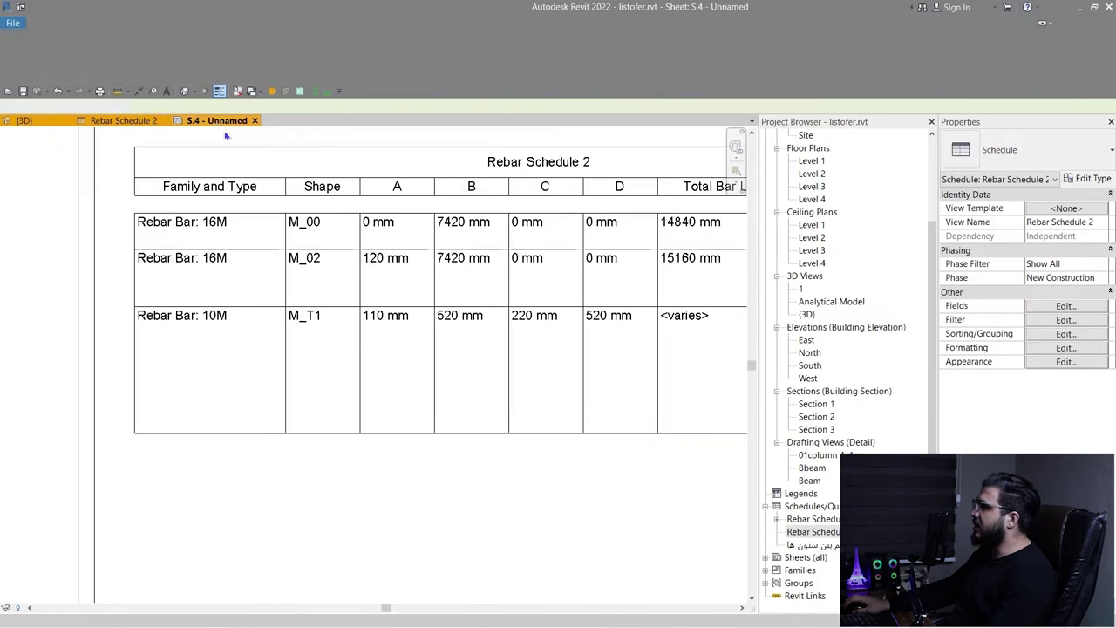
scroll(590, 390, up, 5)
scroll(639, 410, down, 1)
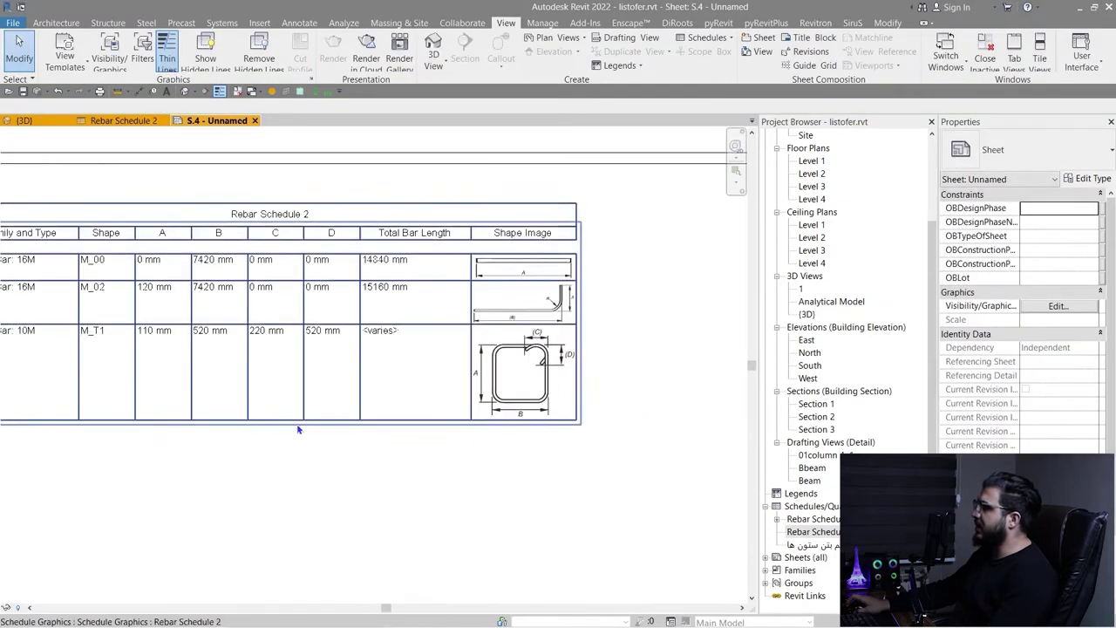
middle_drag(299, 428, 438, 439)
mouse_move(474, 389)
middle_down()
mouse_move(290, 379)
mouse_move(460, 379)
middle_up()
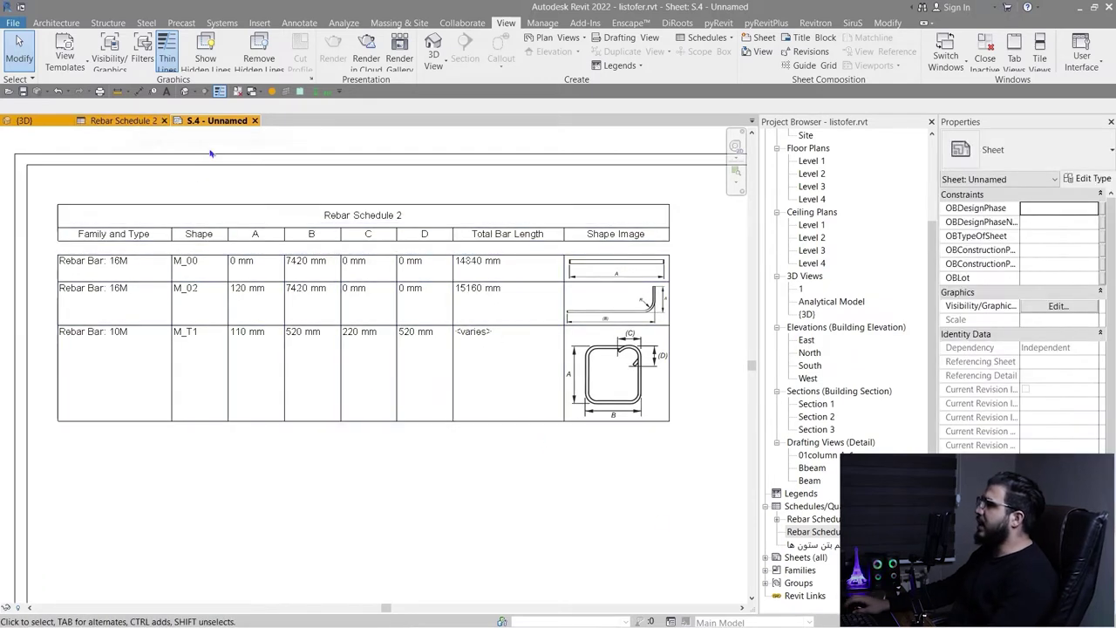
middle_drag(345, 338, 453, 343)
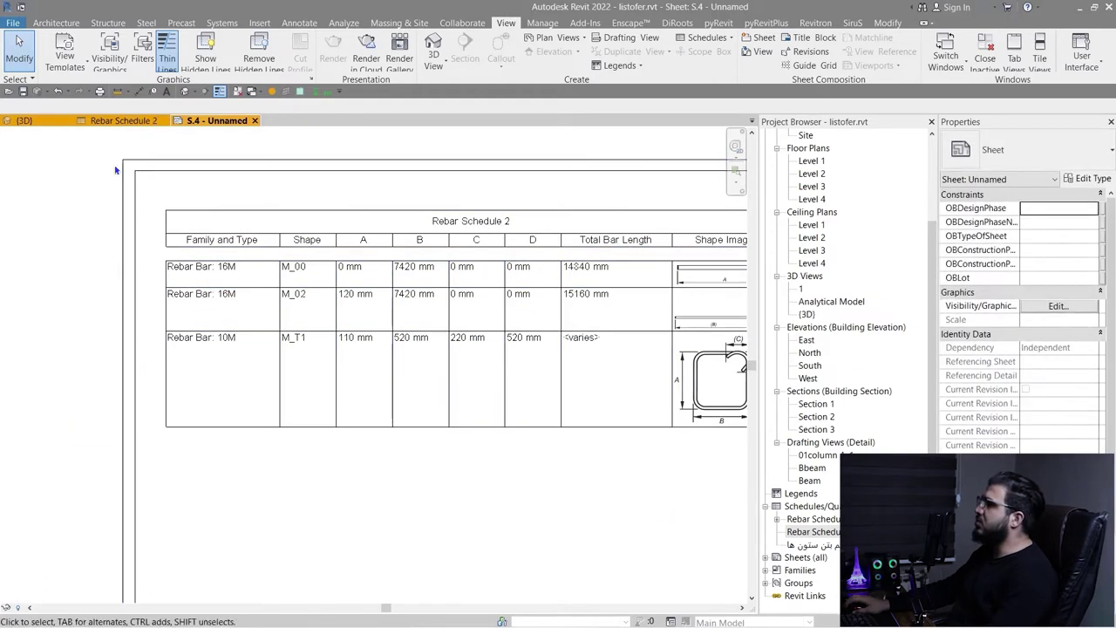
click(119, 122)
click(218, 218)
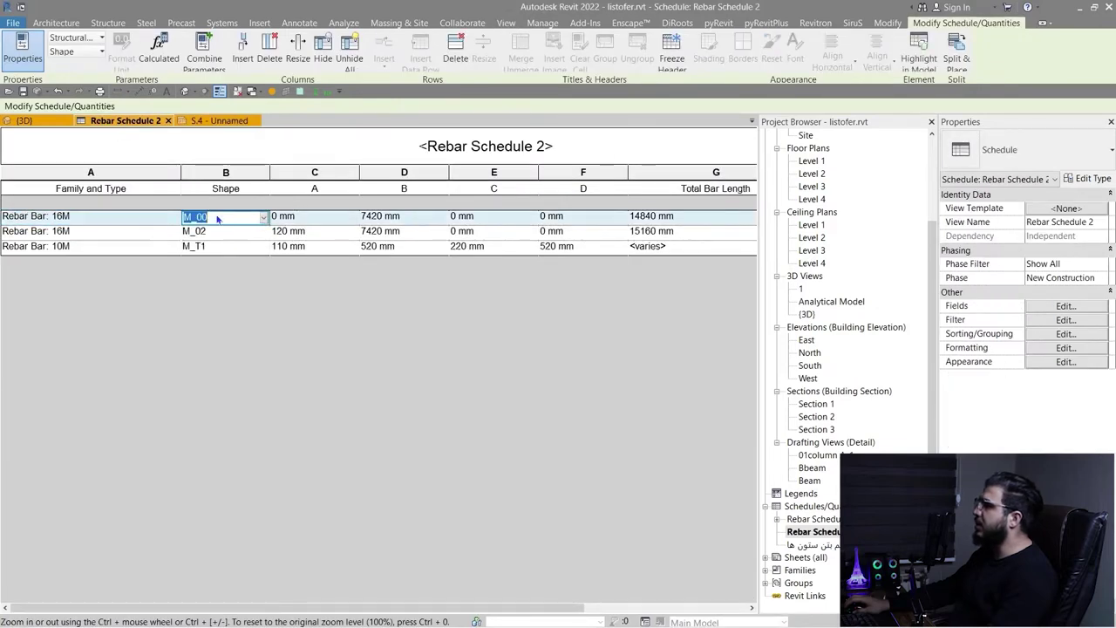
click(919, 53)
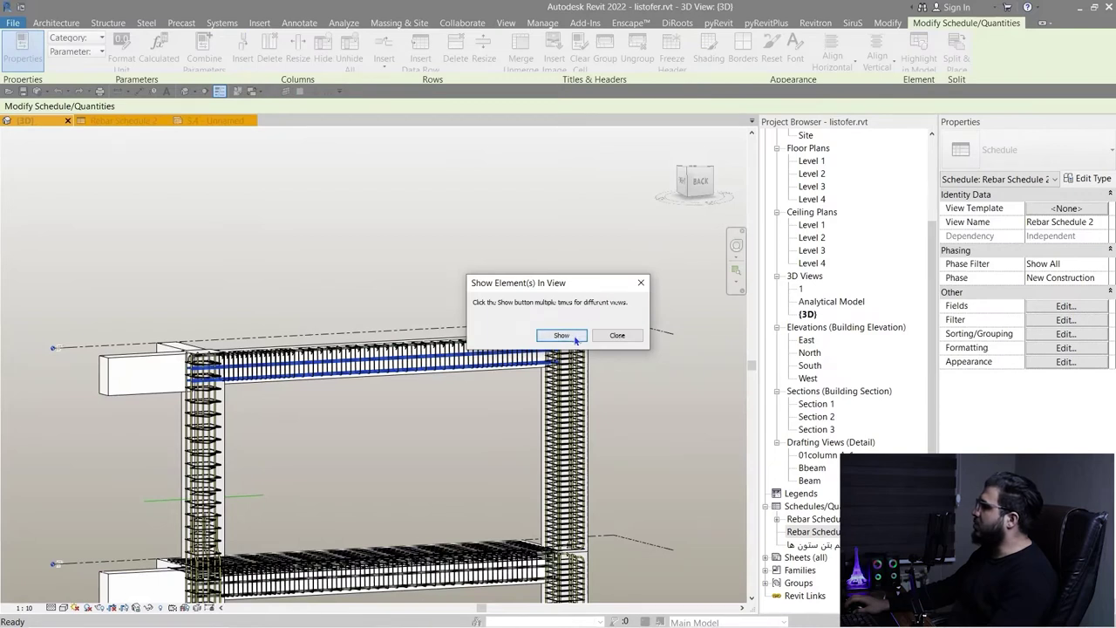
click(617, 335)
Open the shape family of the highlighted M_00 beam rebar and inspect its Shape Image parameter and image path
scroll(467, 375, up, 6)
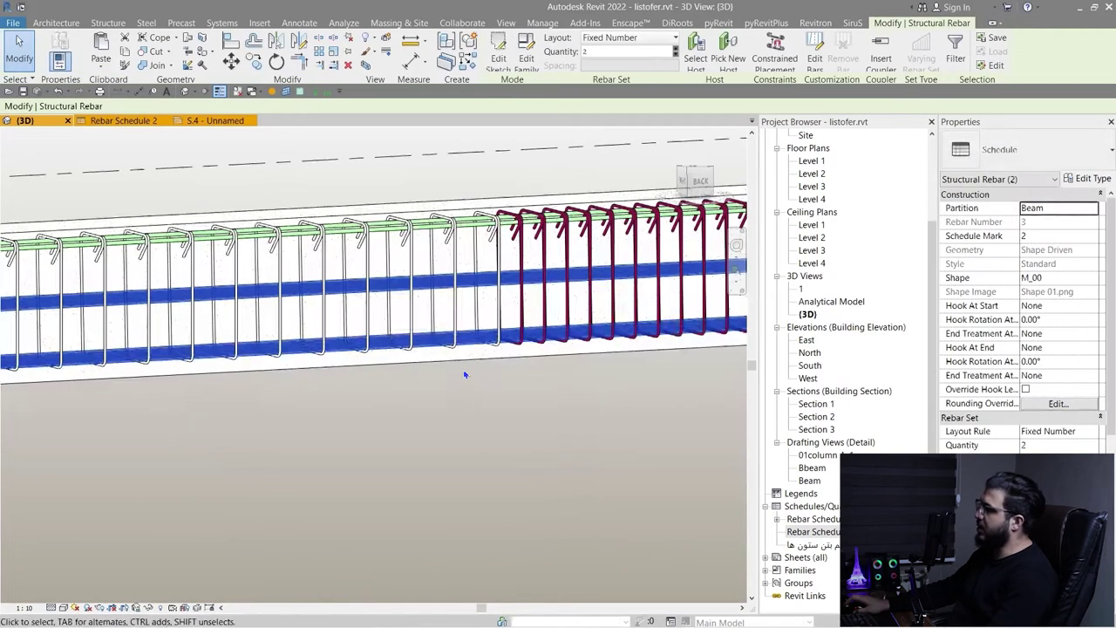
middle_drag(441, 409, 413, 452)
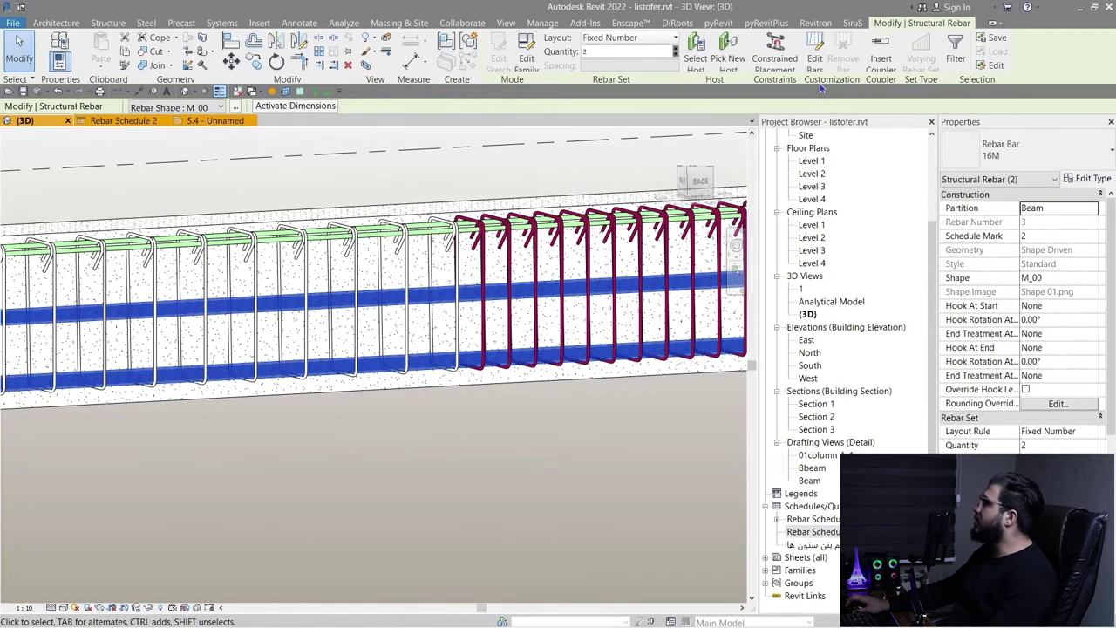
click(527, 59)
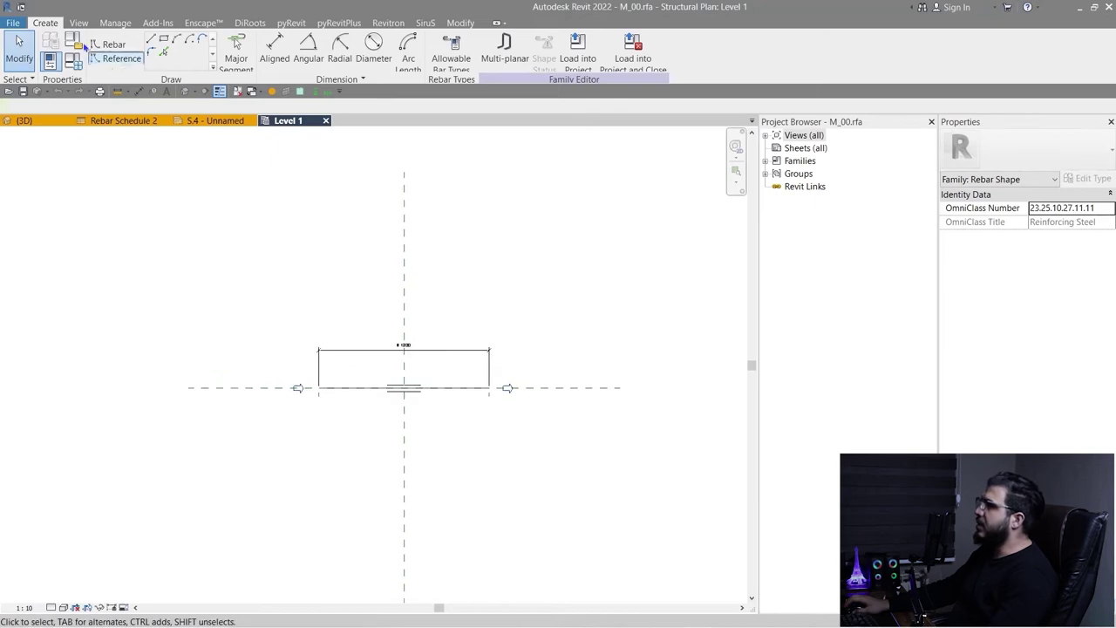
click(73, 59)
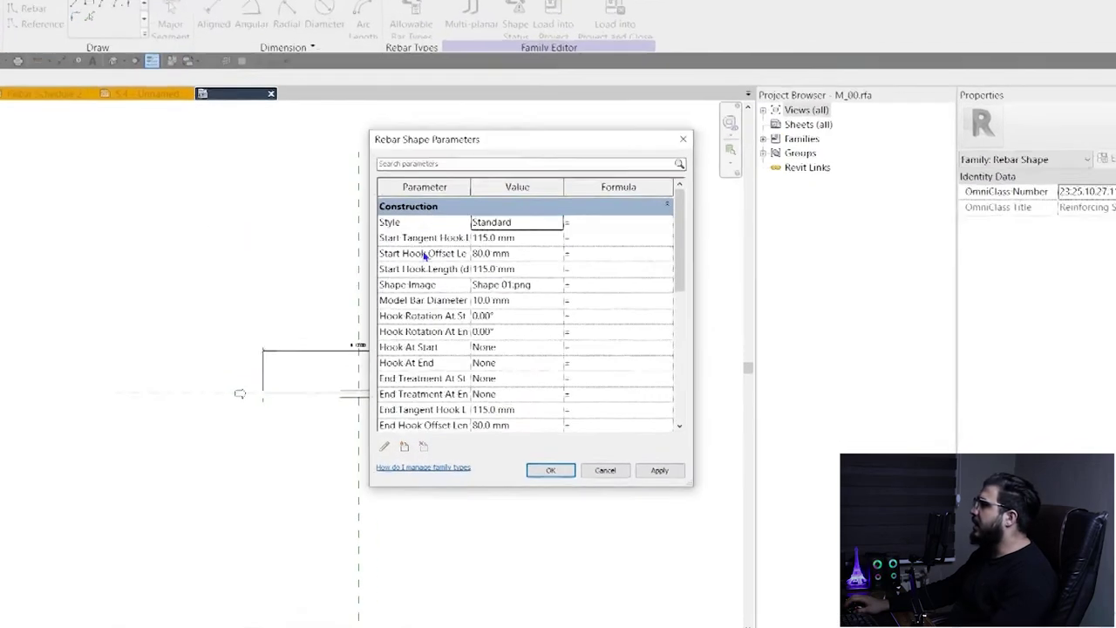
click(544, 289)
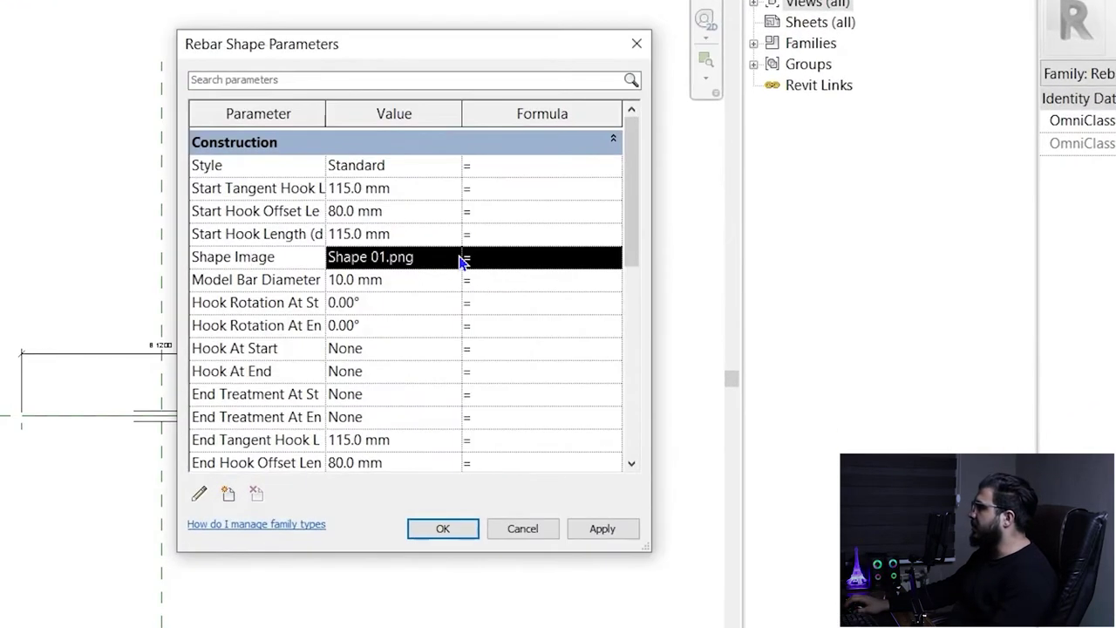
click(460, 257)
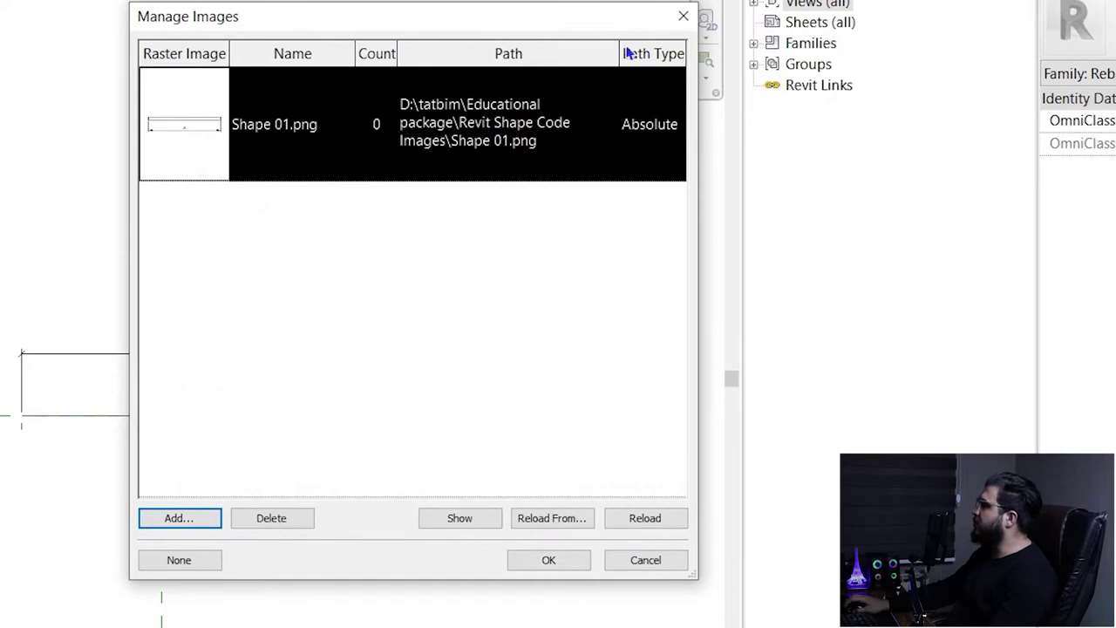
click(694, 19)
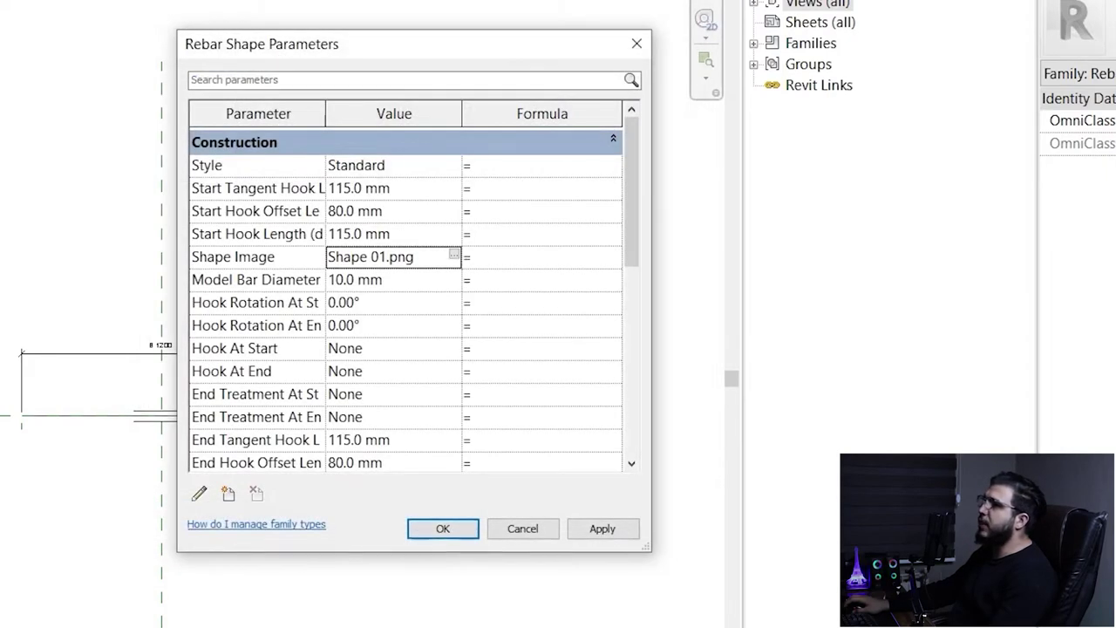
Browse the enlarged previews in the Revit Shape Code Images folder, and close the folder and the rebar shape parameters
key(alt+Tab)
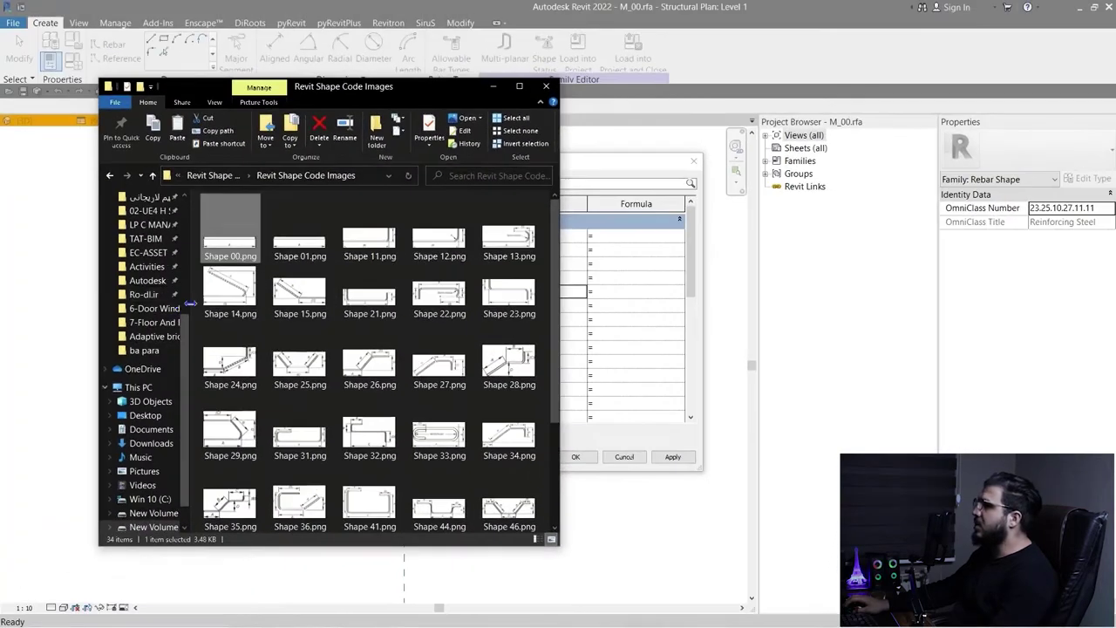
drag(190, 303, 124, 304)
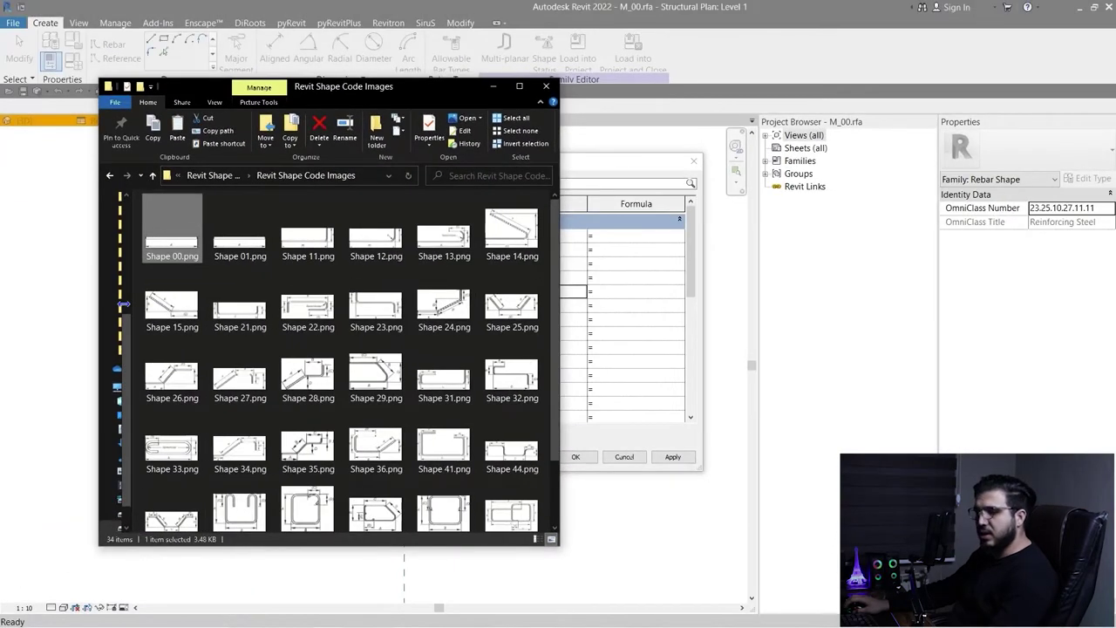
scroll(413, 343, down, 2)
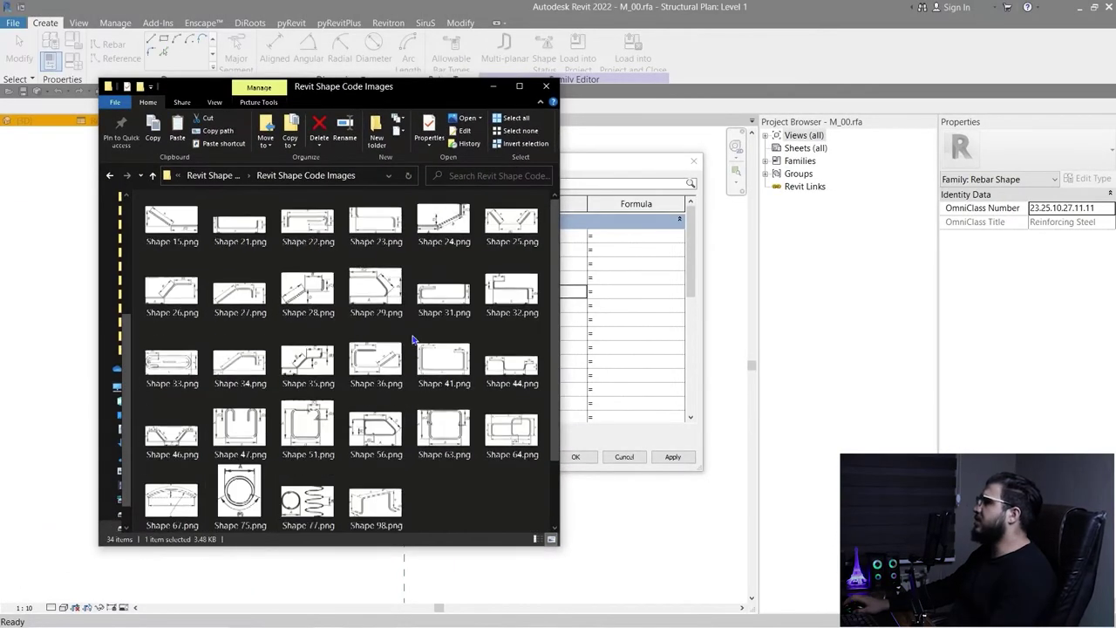
ctrl+scroll(441, 505, up, 2)
ctrl+scroll(439, 504, up, 1)
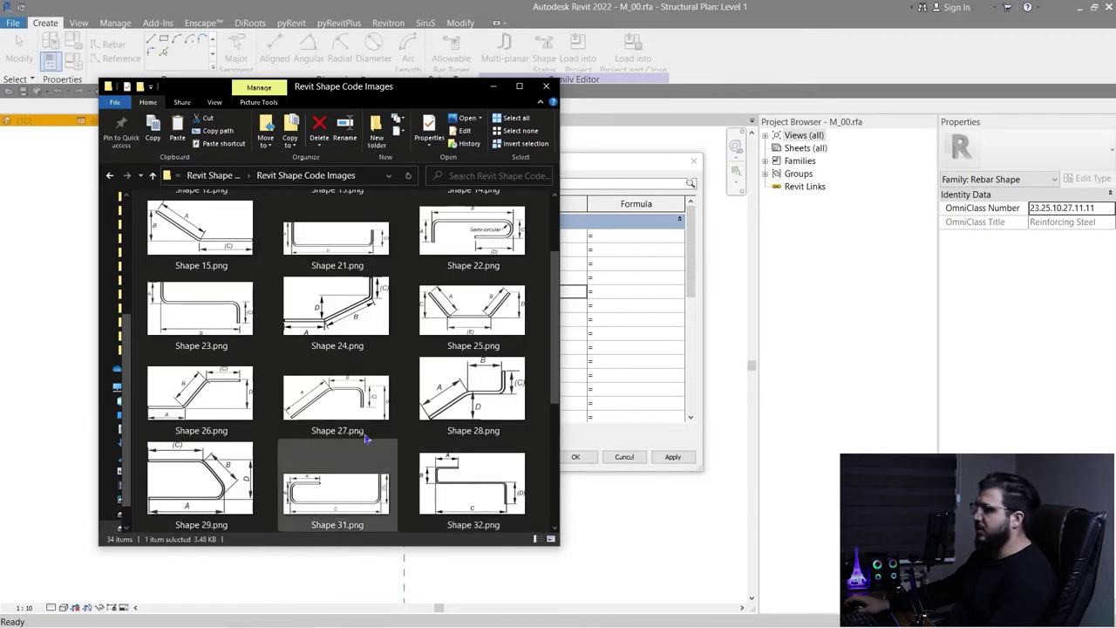
ctrl+scroll(372, 295, up, 1)
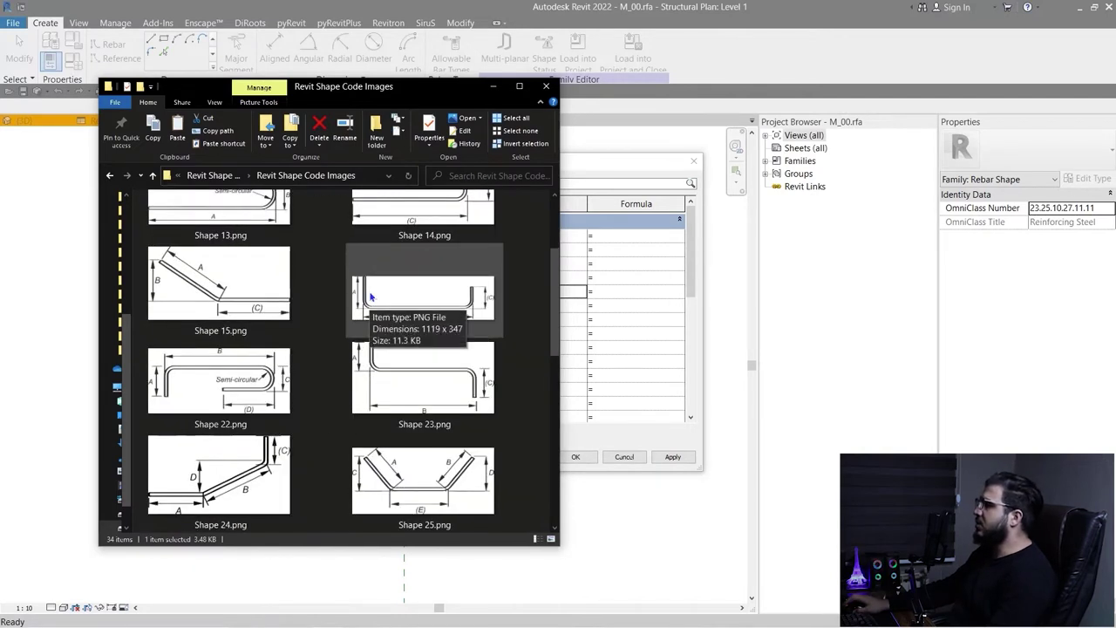
scroll(372, 294, up, 3)
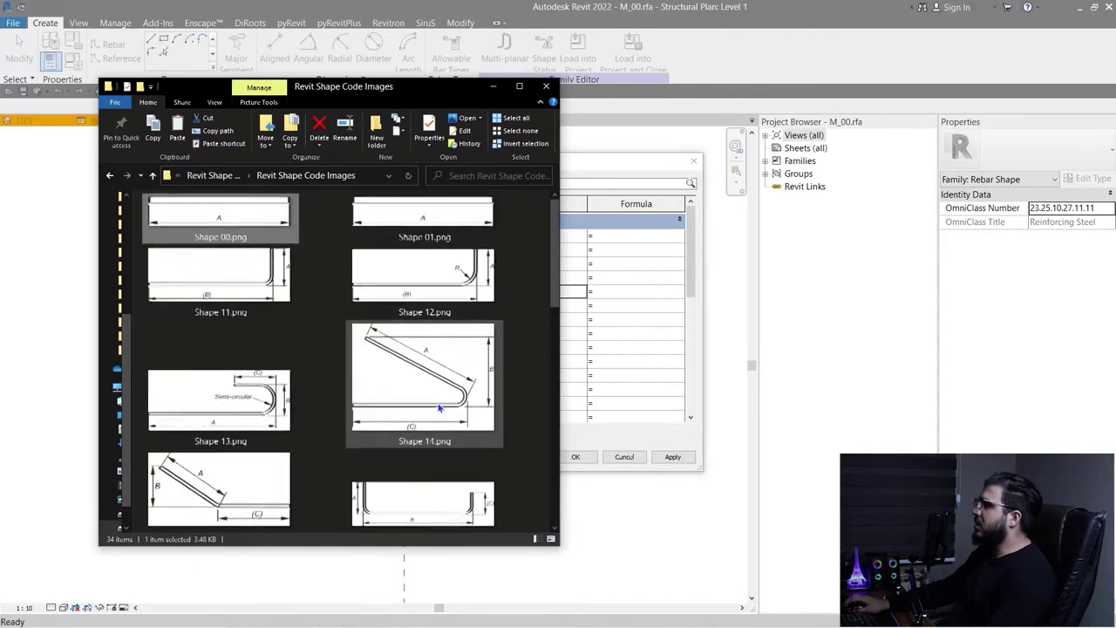
click(547, 88)
click(693, 164)
scroll(468, 317, up, 3)
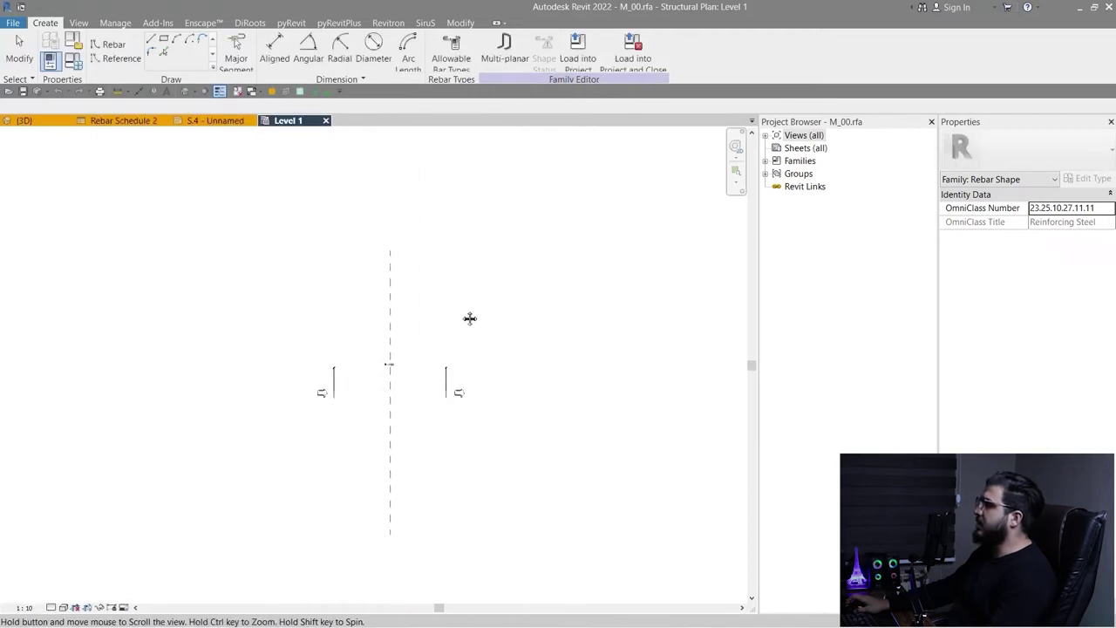
Review Rebar Schedule 2 with its shape images on sheet S.4 and show the OptiBIM rebar add-in tools
click(216, 124)
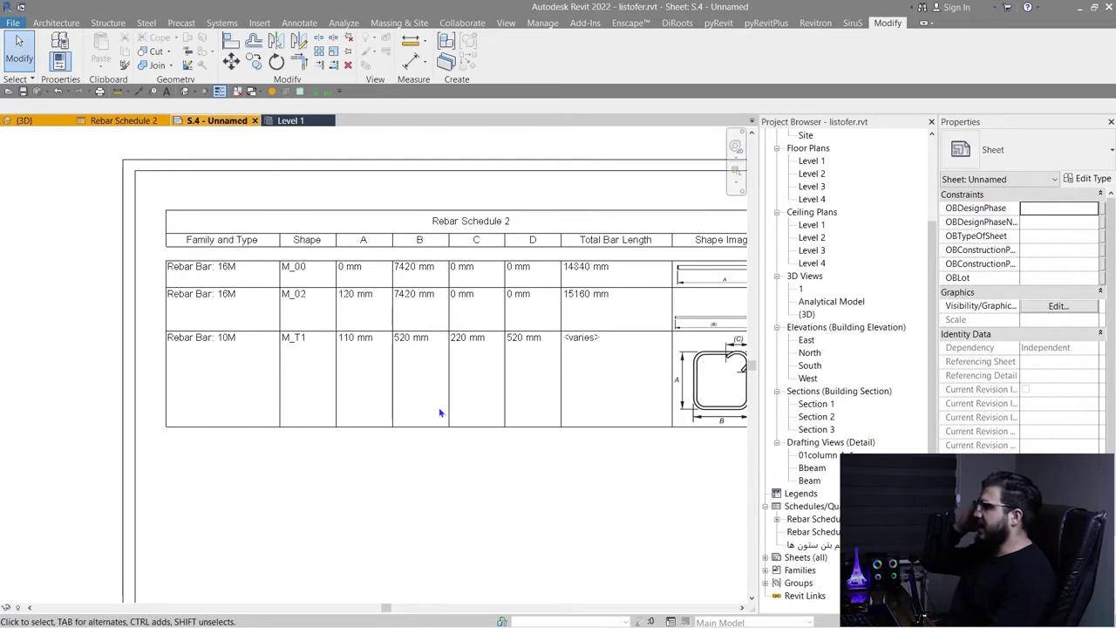
middle_drag(563, 488, 388, 472)
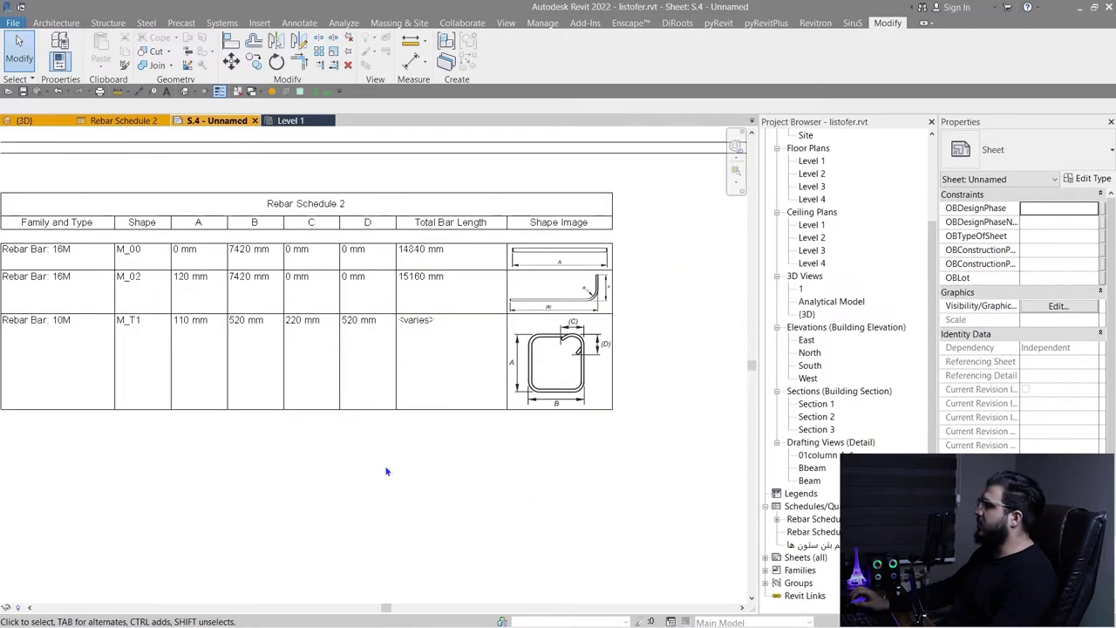
scroll(154, 481, down, 2)
scroll(222, 465, up, 5)
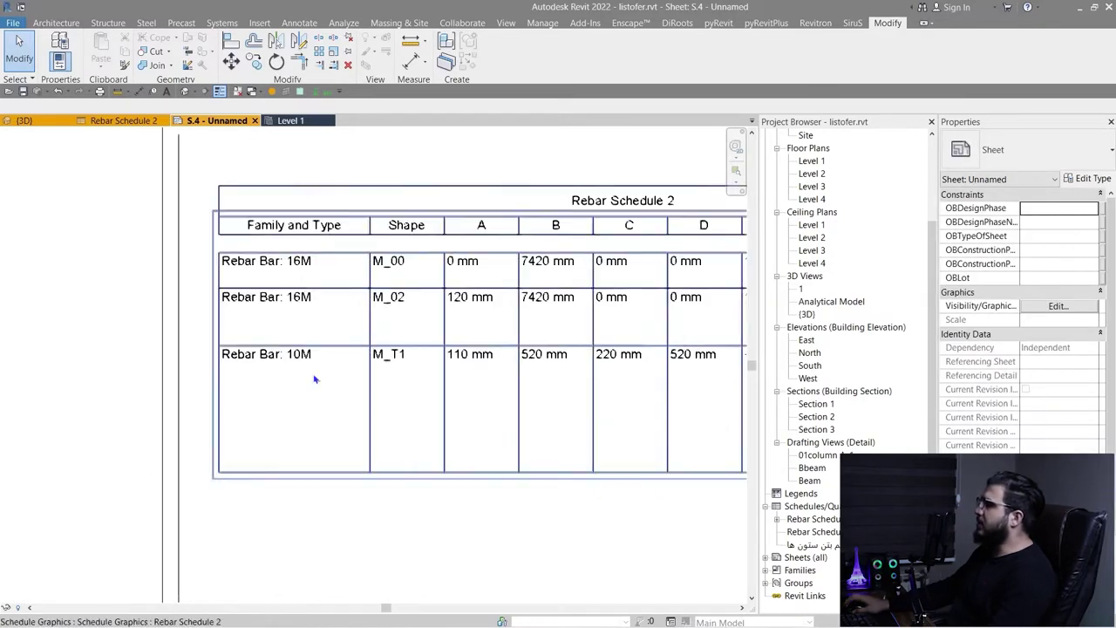
scroll(419, 476, down, 4)
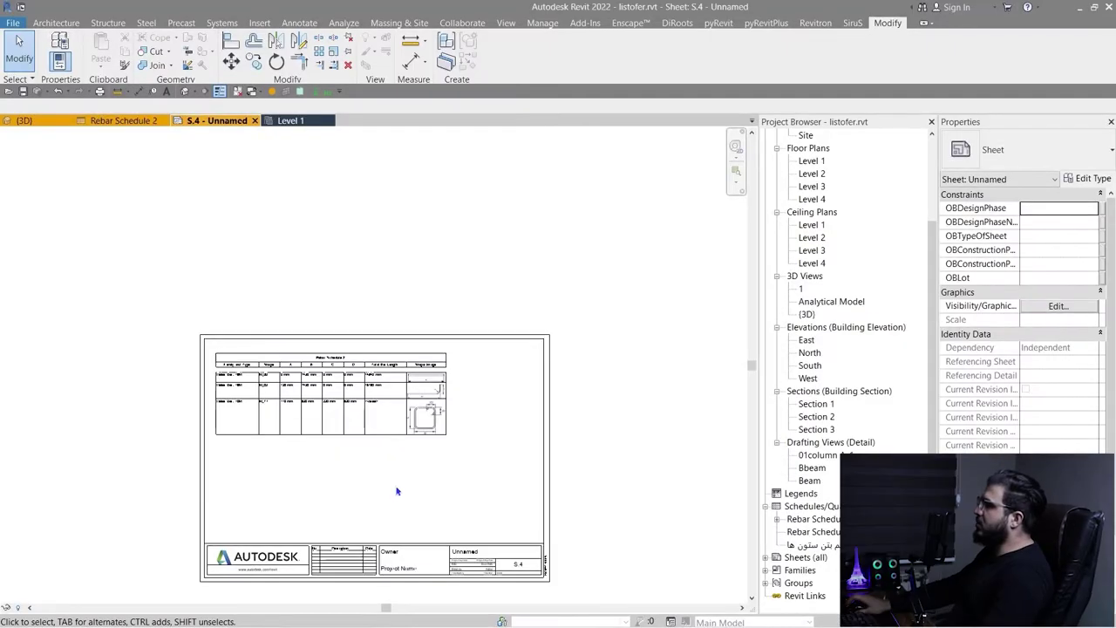
scroll(402, 436, up, 4)
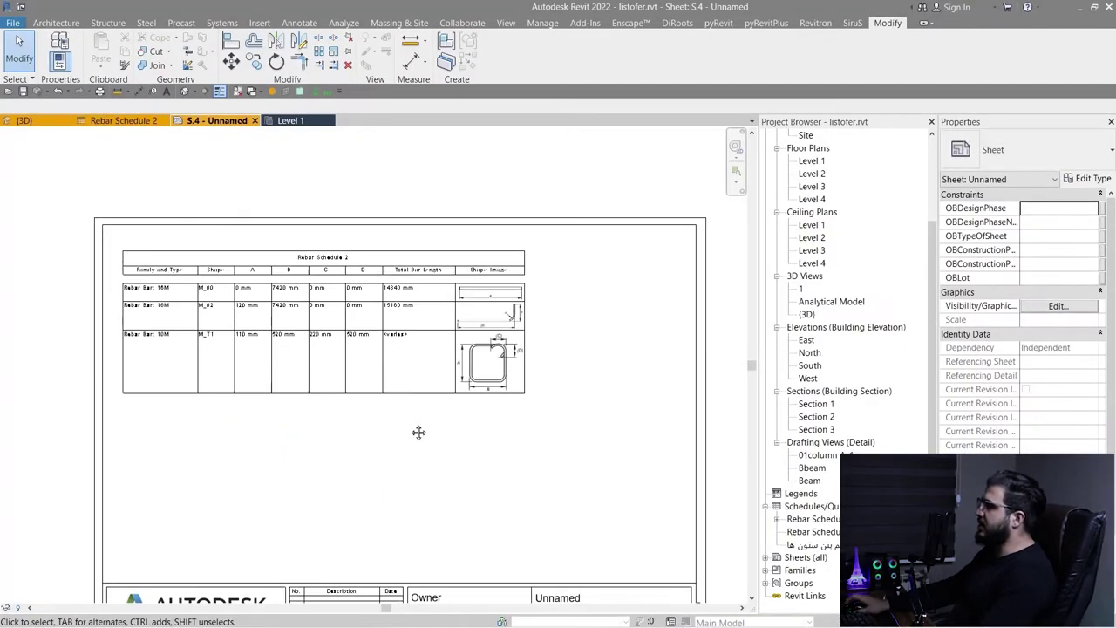
scroll(415, 431, down, 2)
middle_drag(353, 417, 413, 389)
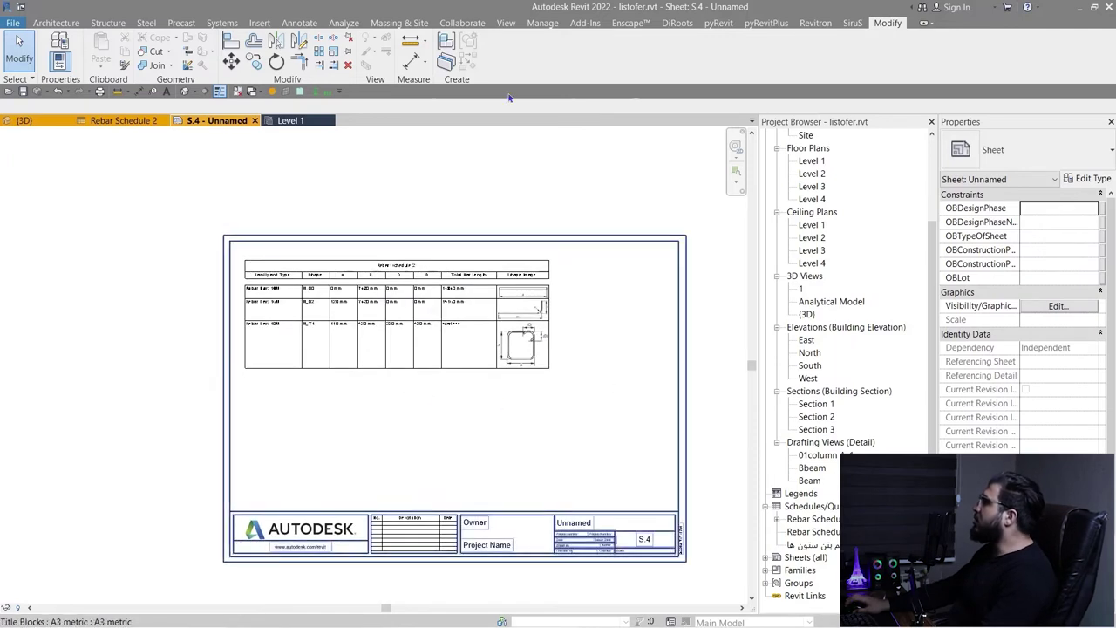
click(585, 24)
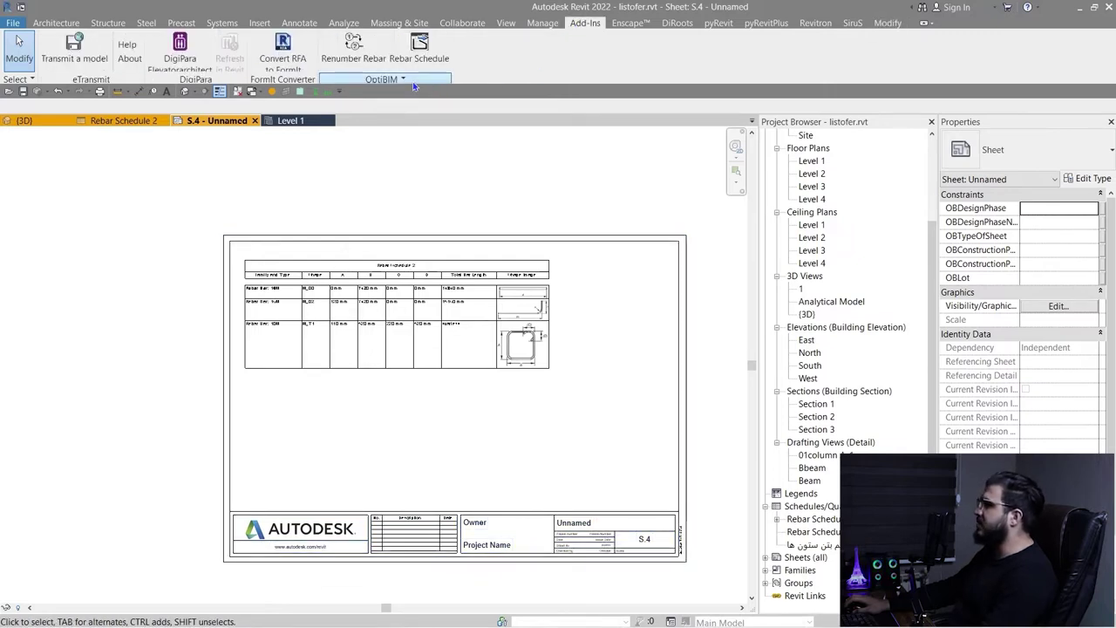
middle_drag(395, 189, 468, 186)
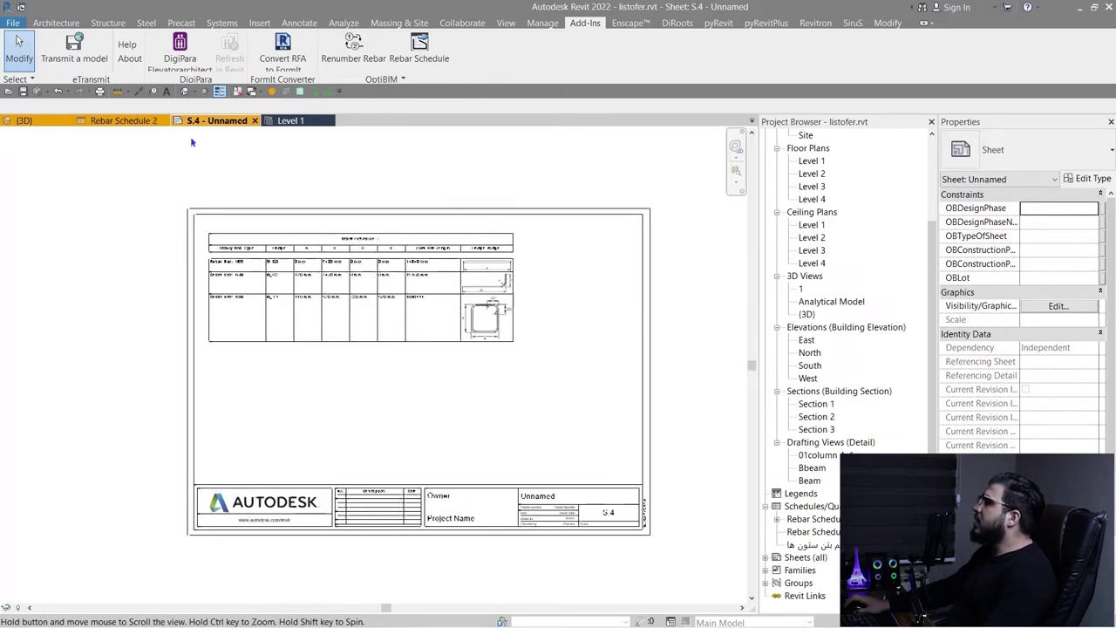
Locate the reinforced beam under the slab in the 3D model view and examine one of its stirrup sets
click(20, 124)
scroll(324, 381, down, 3)
middle_drag(317, 456, 660, 421)
middle_drag(314, 225, 393, 323)
scroll(419, 476, down, 3)
scroll(305, 361, up, 4)
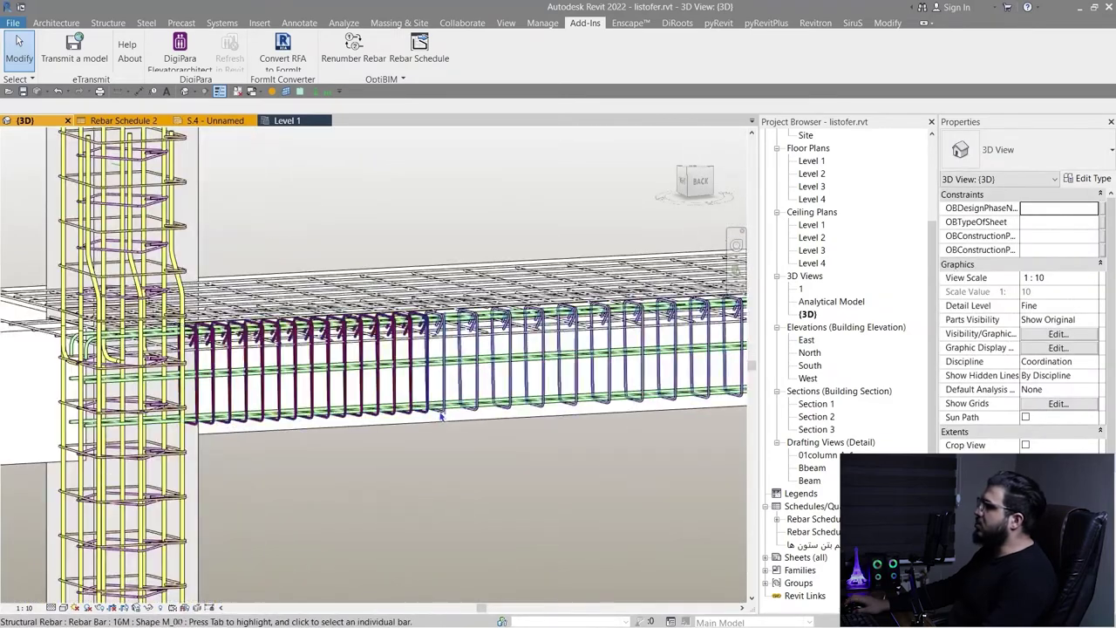
scroll(442, 417, up, 3)
click(444, 384)
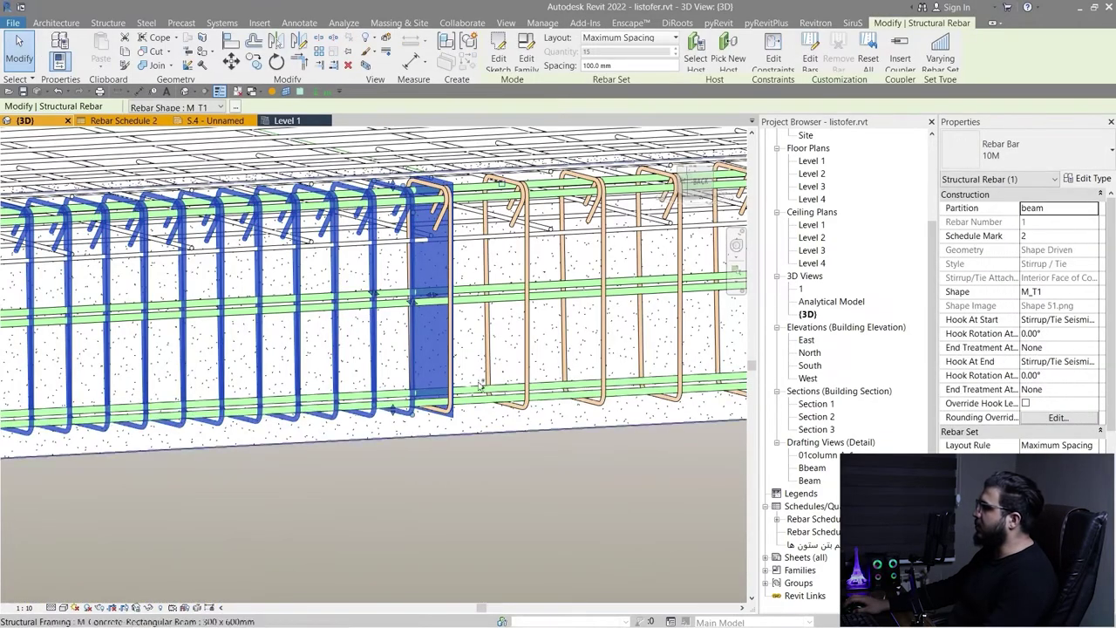
key(Escape)
Select all rebar hosted in the concrete beam under the slab and set its Partition to TEST BEAM
scroll(348, 400, up, 4)
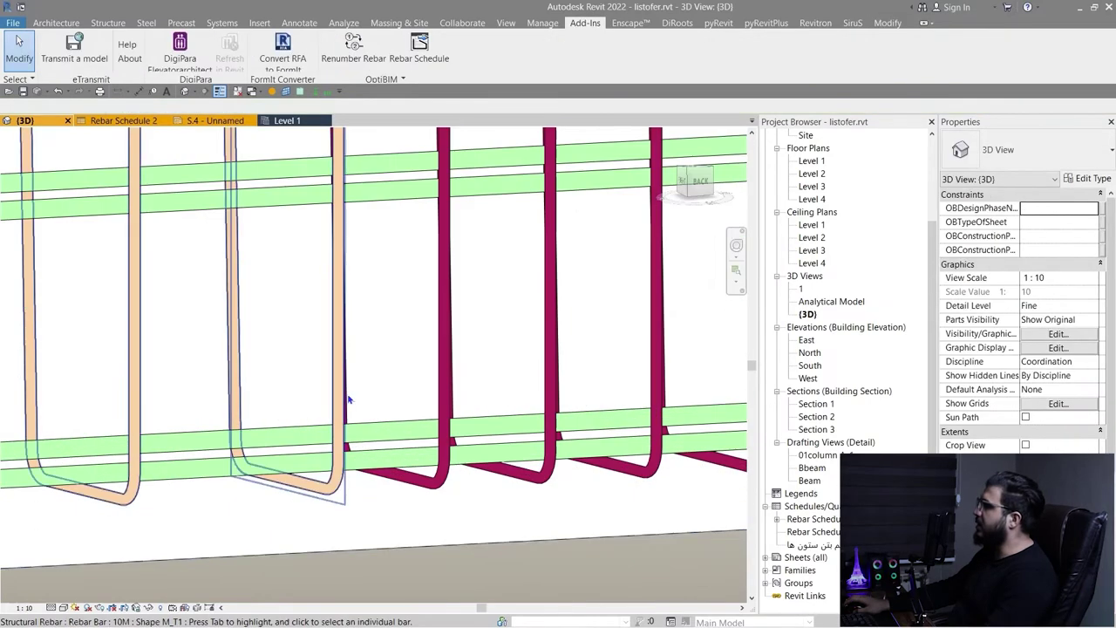
right_click(341, 401)
key(Escape)
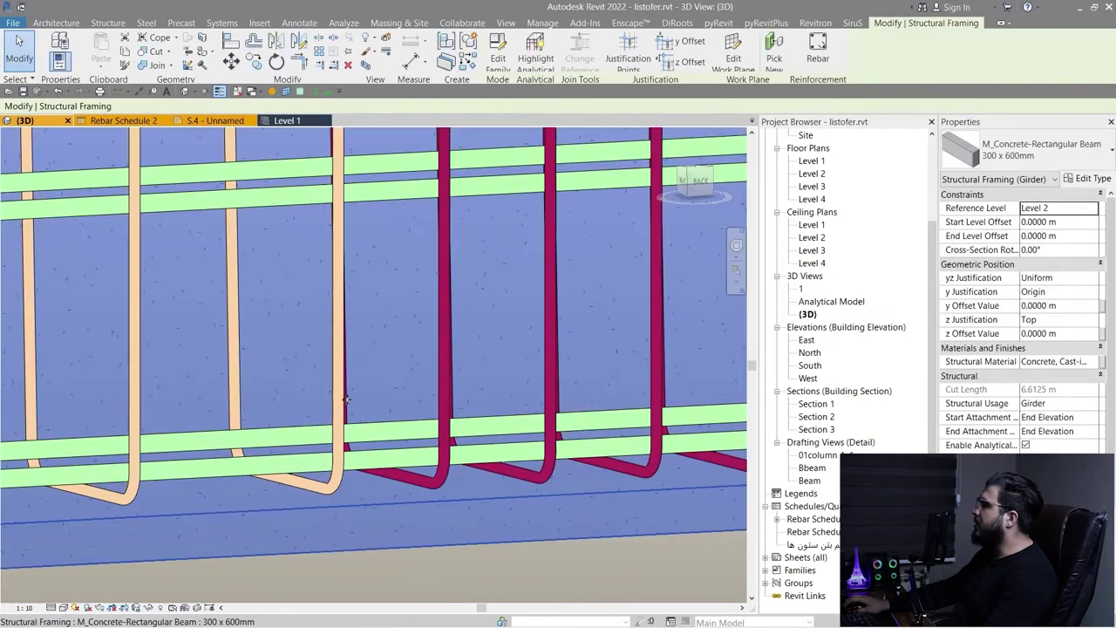
key(Escape)
right_click(349, 401)
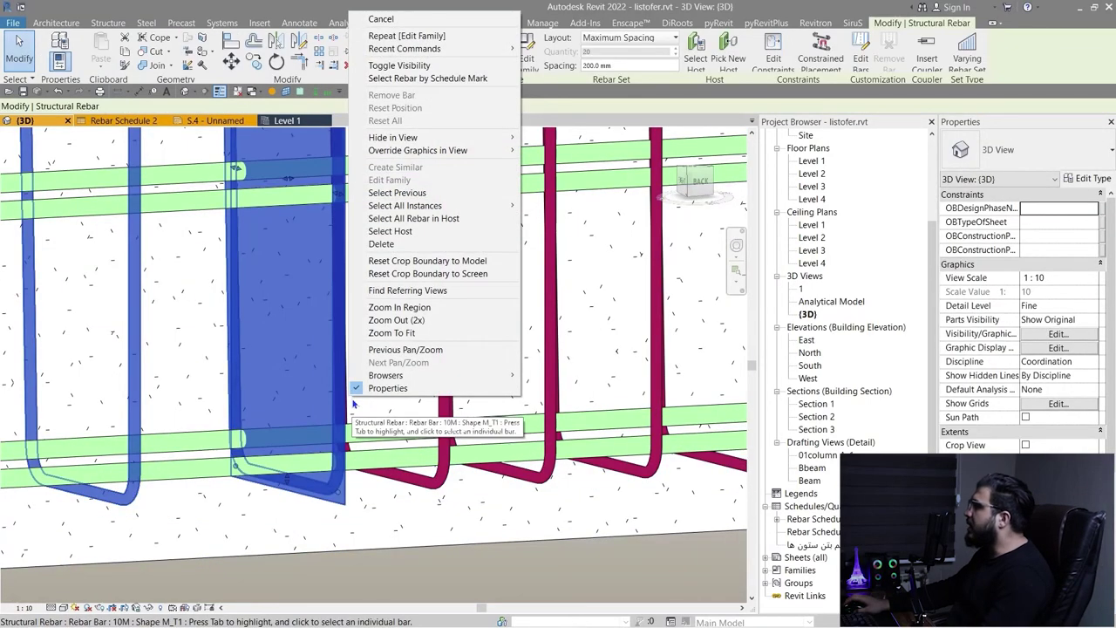
click(429, 218)
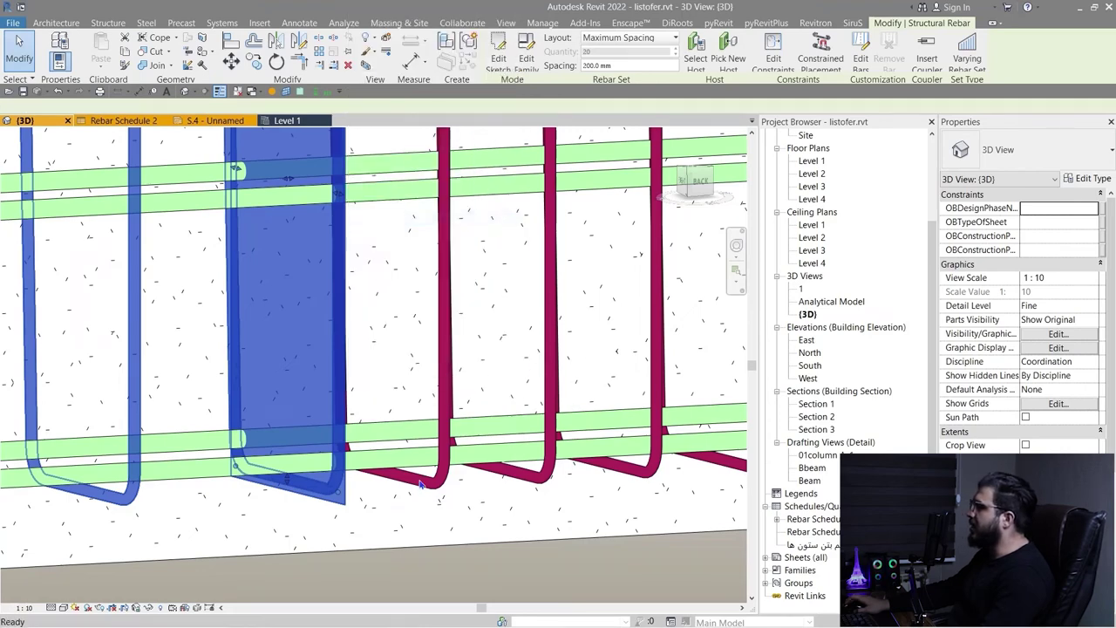
scroll(423, 487, down, 7)
middle_drag(444, 488, 299, 445)
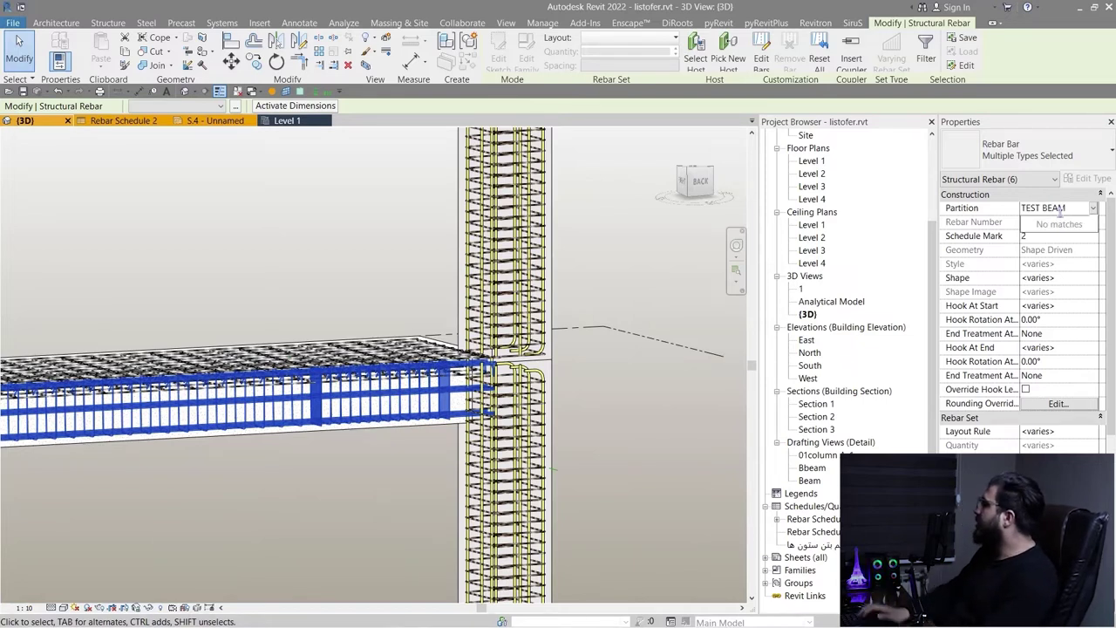
click(340, 531)
scroll(339, 527, down, 3)
middle_drag(185, 526, 418, 430)
scroll(408, 407, up, 4)
middle_drag(357, 401, 342, 435)
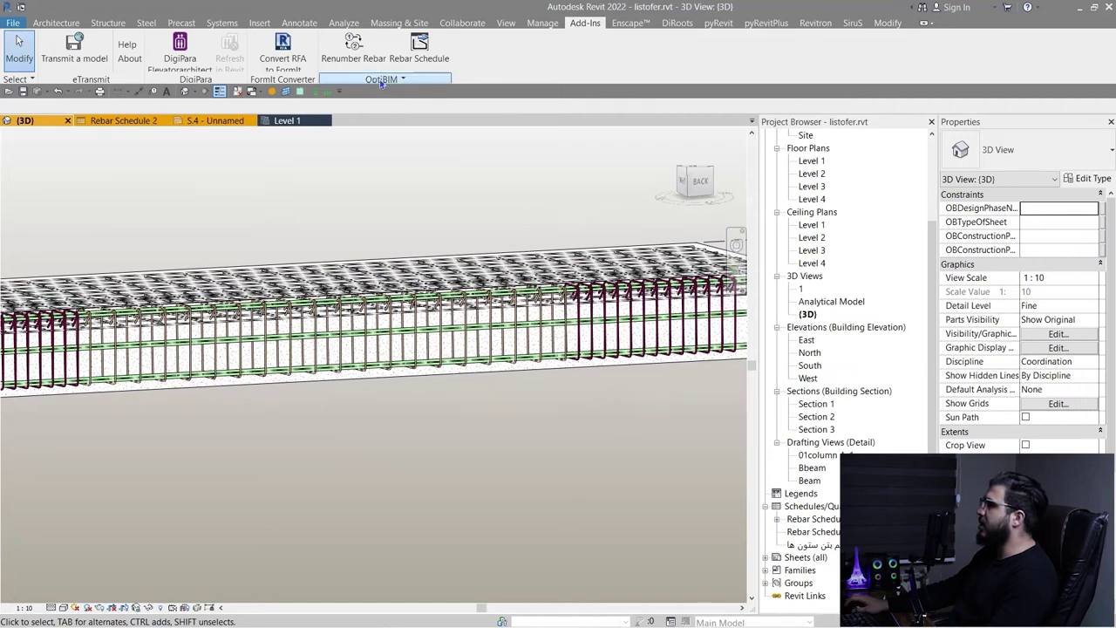
Start the OptiBIM Rebar Schedule tool for the TEST BEAM partition with English as its language
click(419, 46)
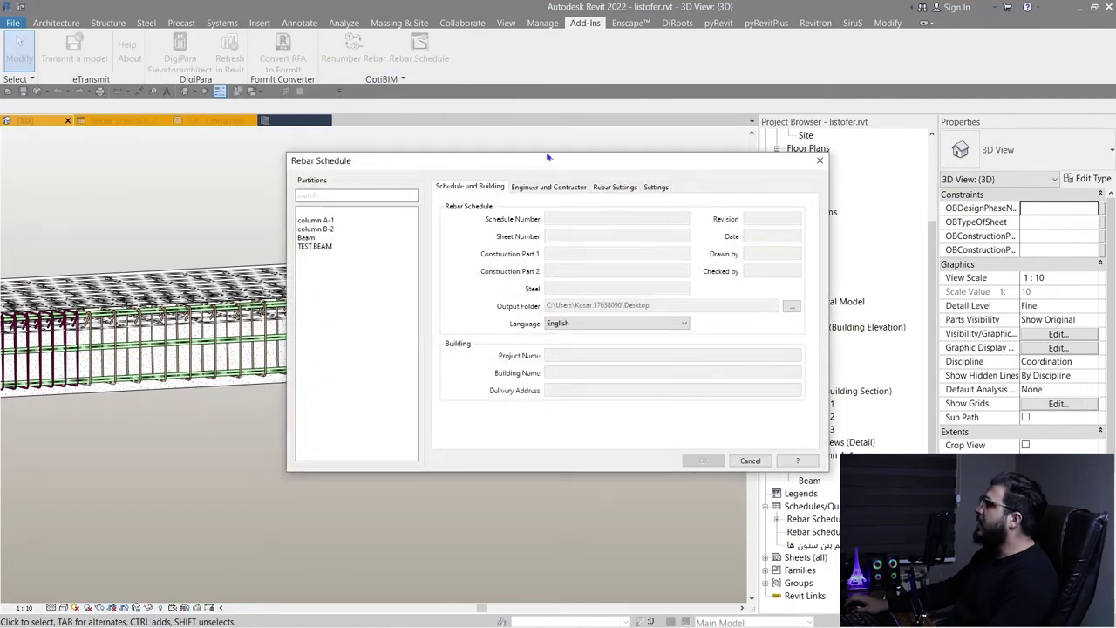
drag(499, 170, 332, 215)
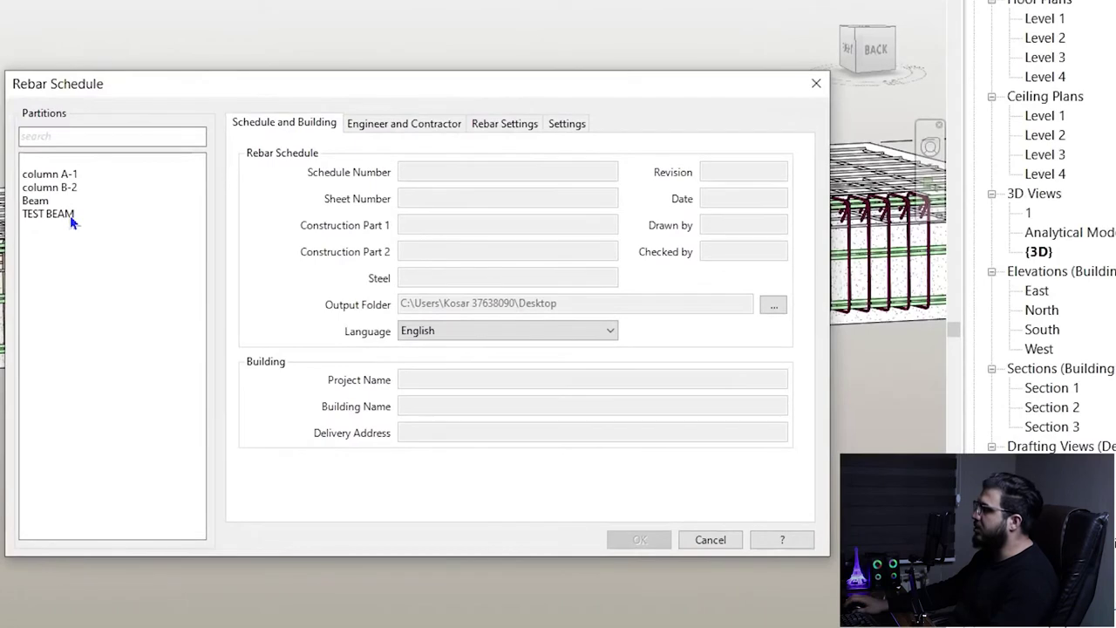
click(78, 225)
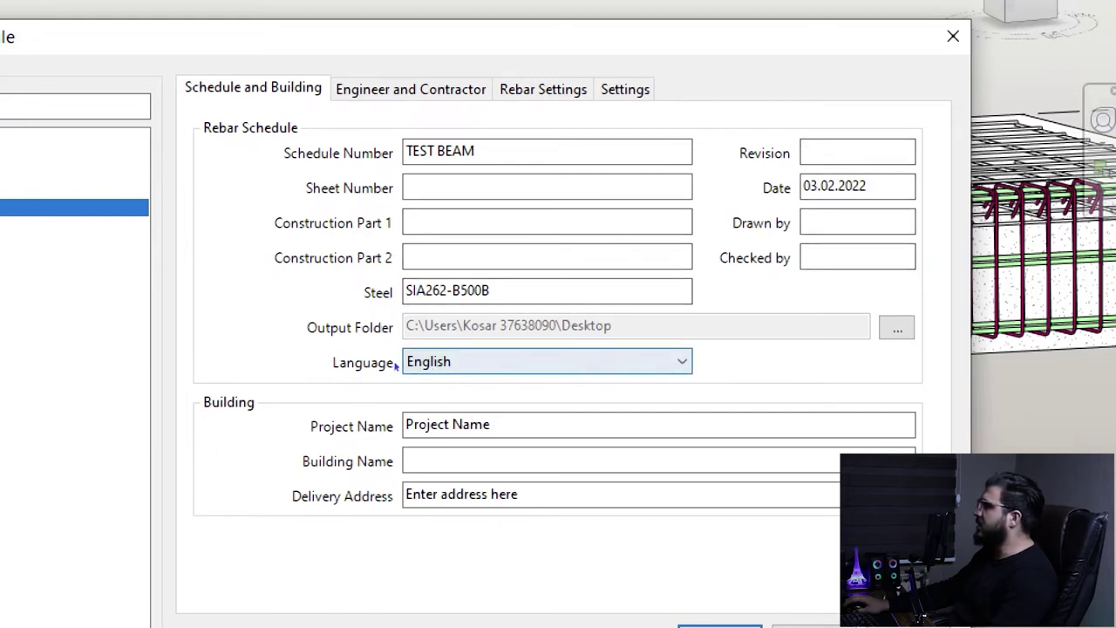
click(441, 372)
click(428, 436)
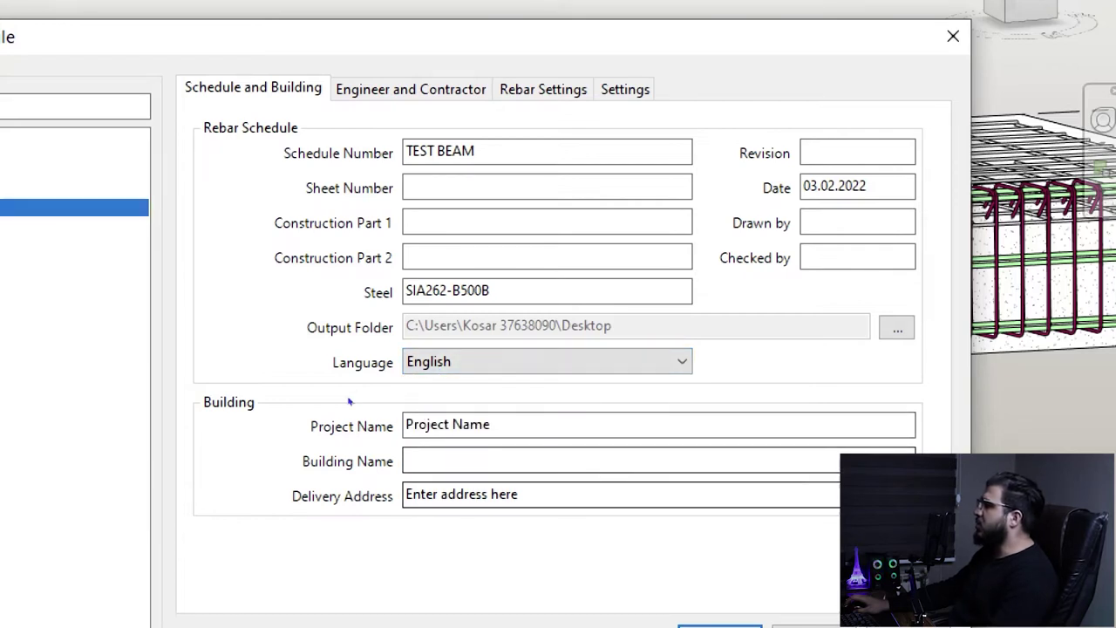
Review the engineer, contractor and rebar settings, and save the settings with PDF and drafting view output enabled
click(411, 89)
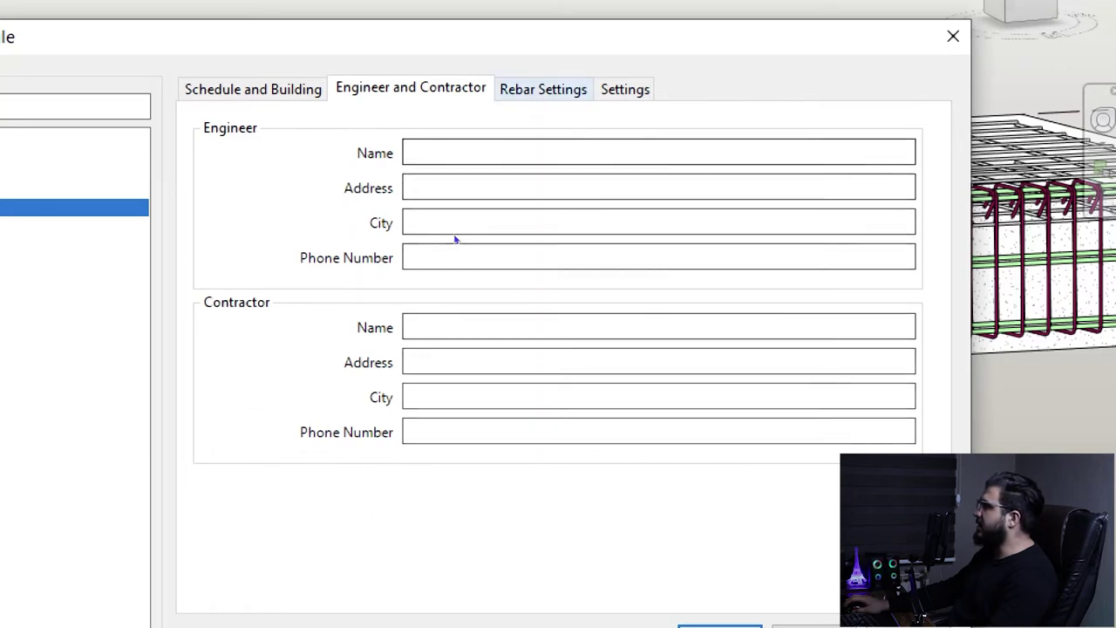
key(ctrl+Tab)
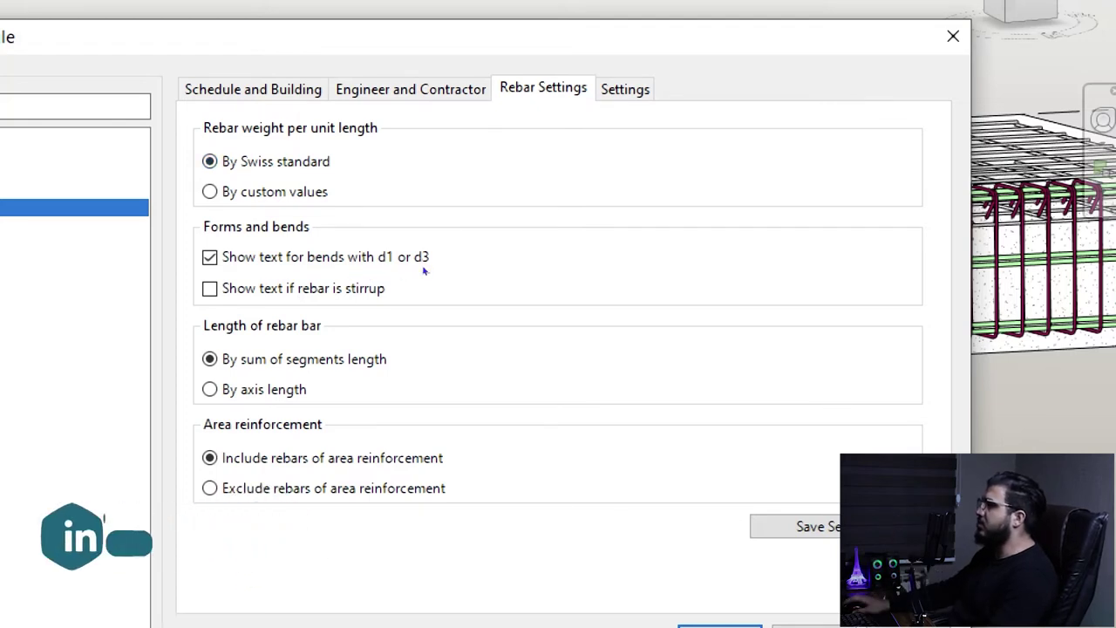
key(ctrl+Tab)
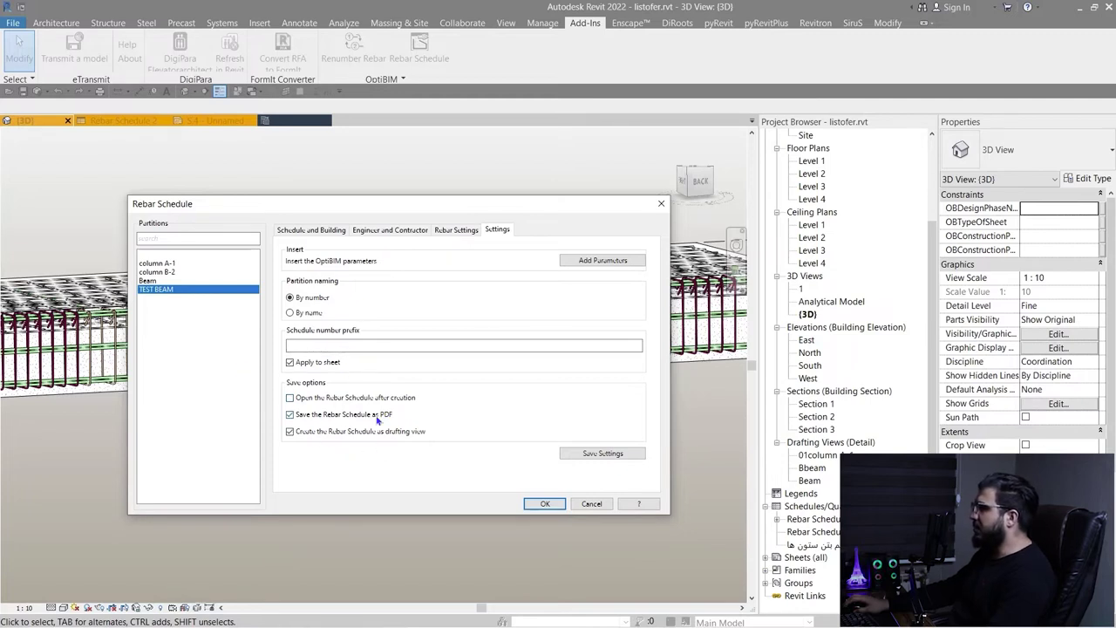
click(589, 459)
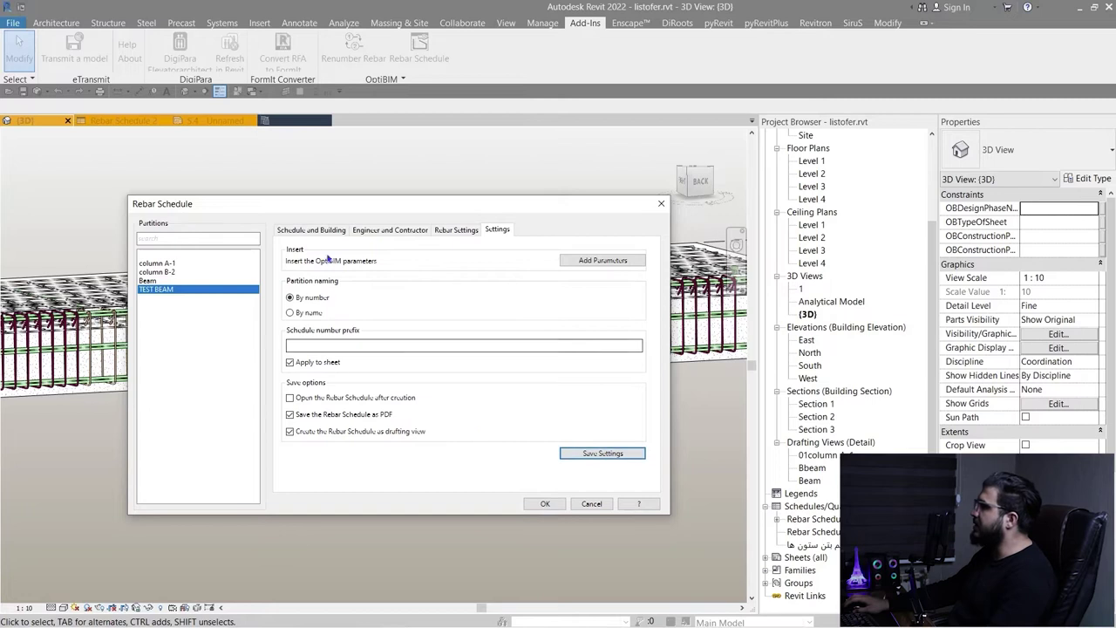
Set the output folder to New Volume (E:) and generate the TEST BEAM rebar schedule
click(314, 231)
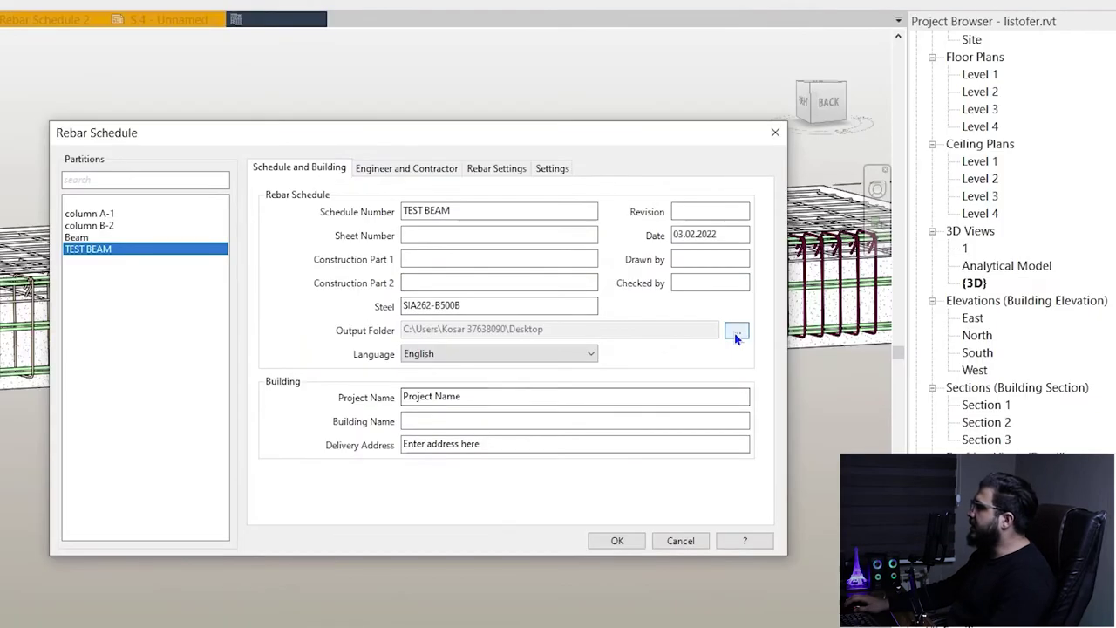
click(633, 349)
scroll(400, 338, down, 3)
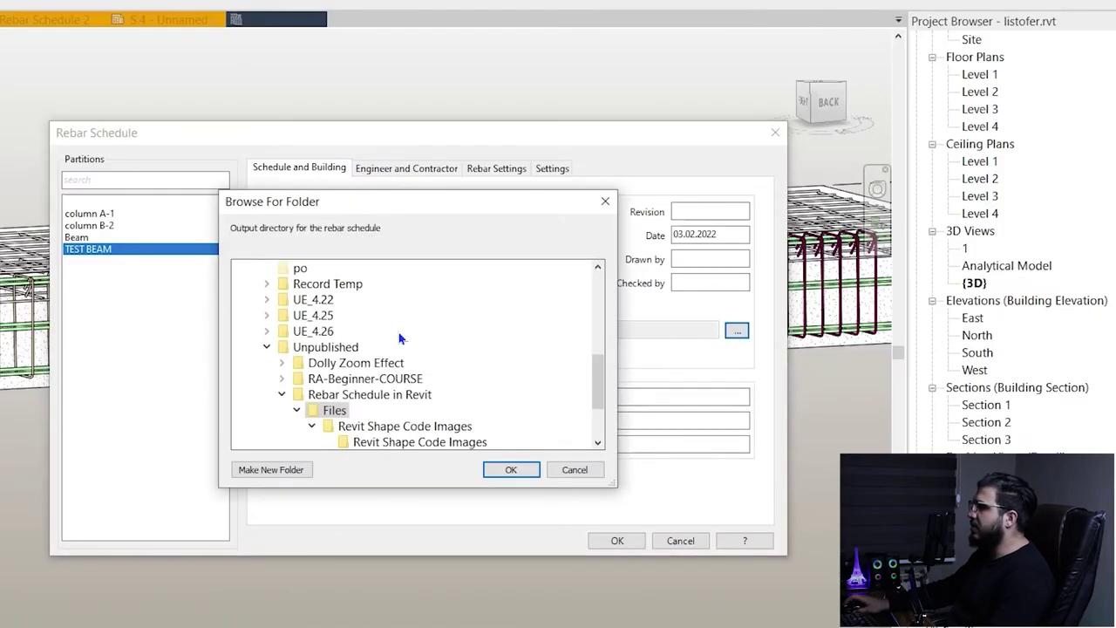
scroll(398, 269, up, 4)
click(332, 383)
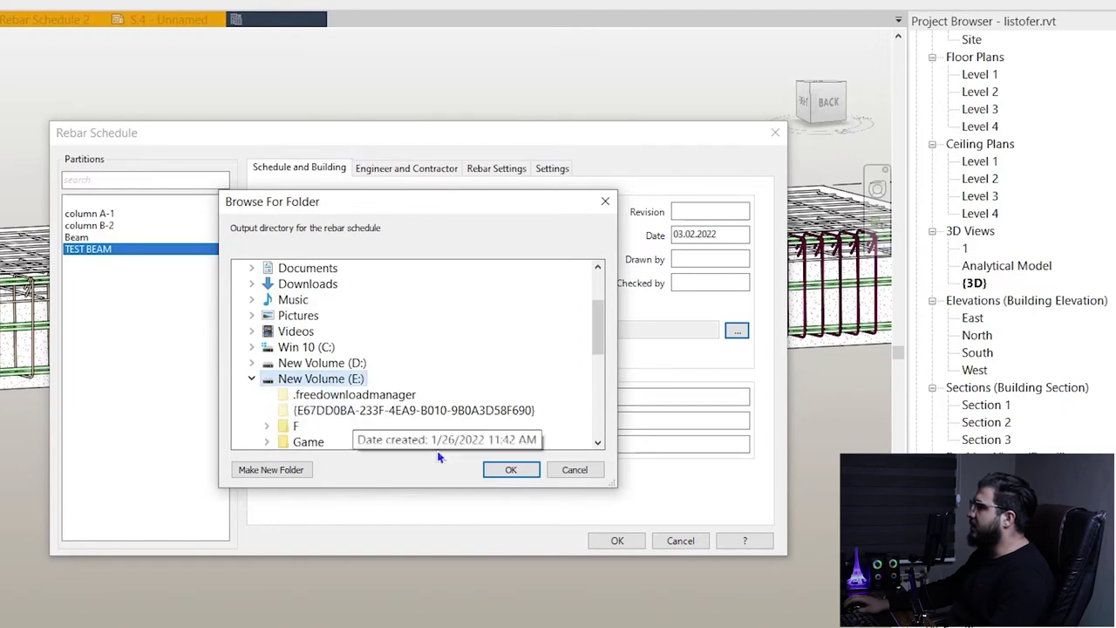
click(251, 382)
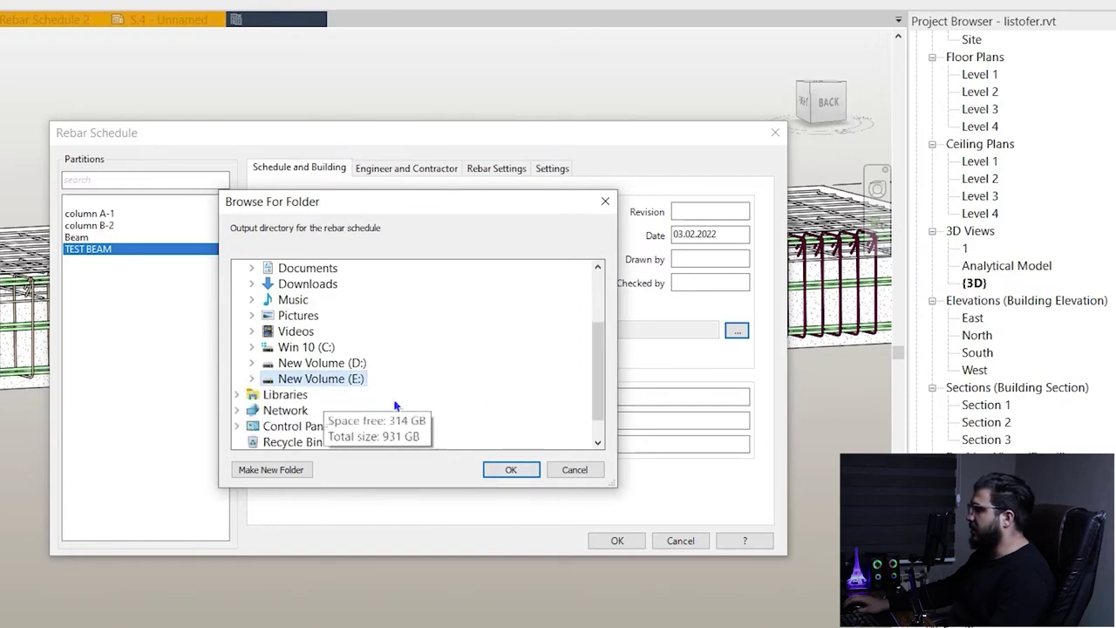
click(511, 471)
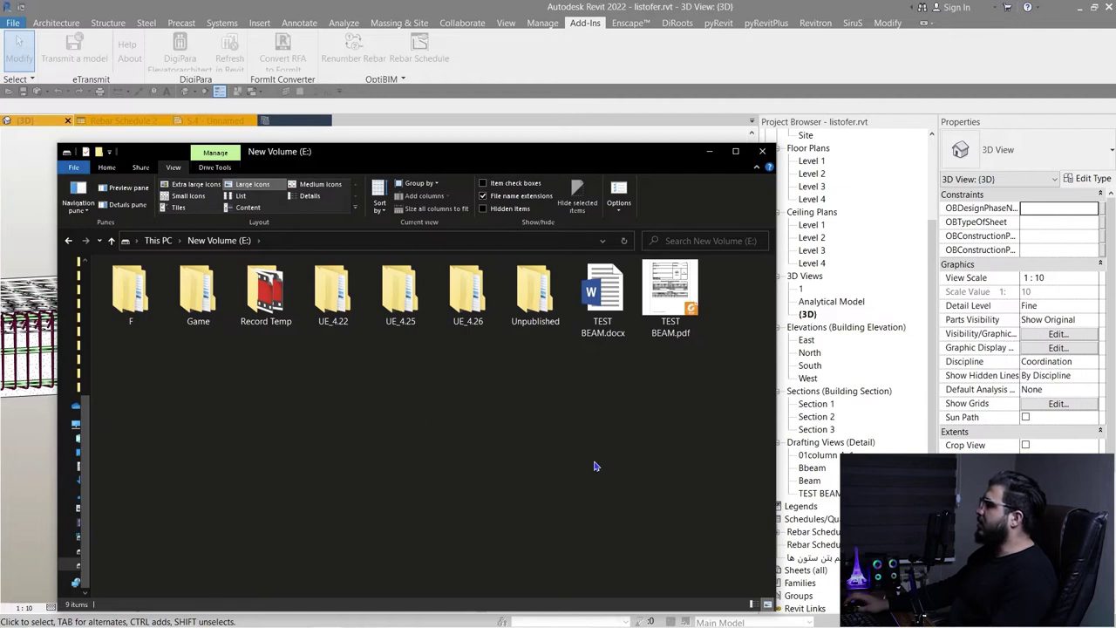
Open the generated TEST BEAM.docx in Word, review its bending schedule and close the document
double_click(603, 300)
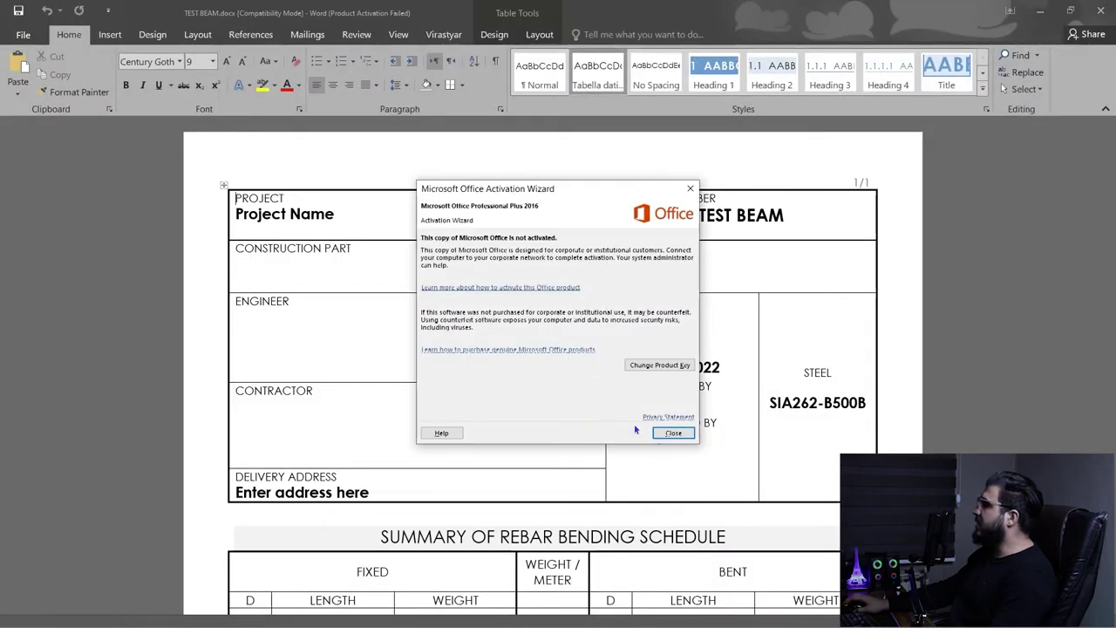
click(672, 433)
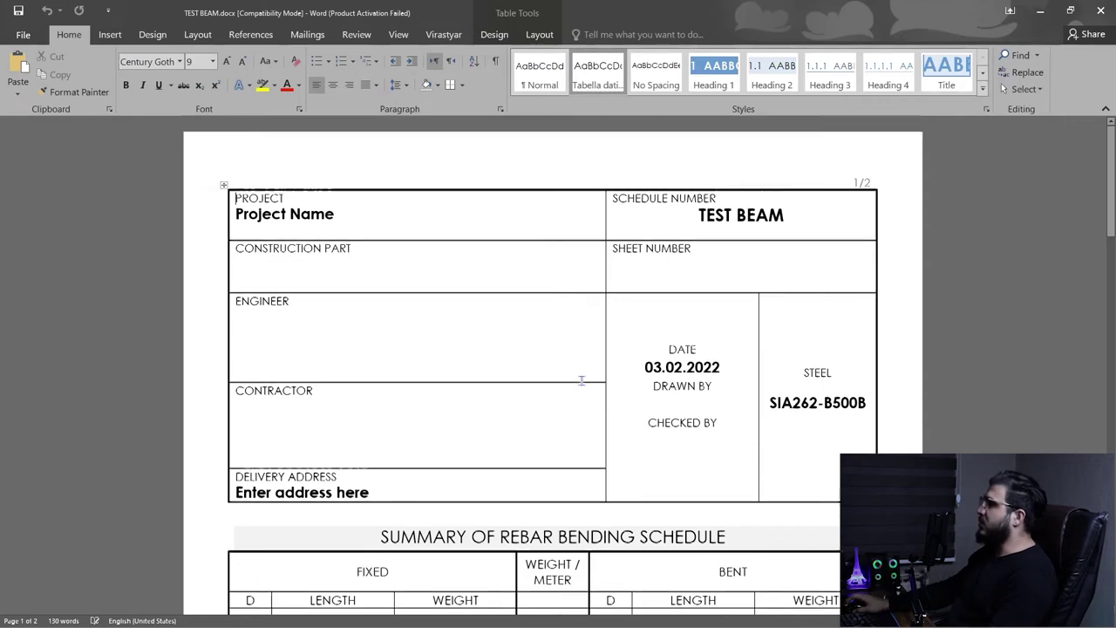
scroll(580, 381, down, 10)
key(alt+F4)
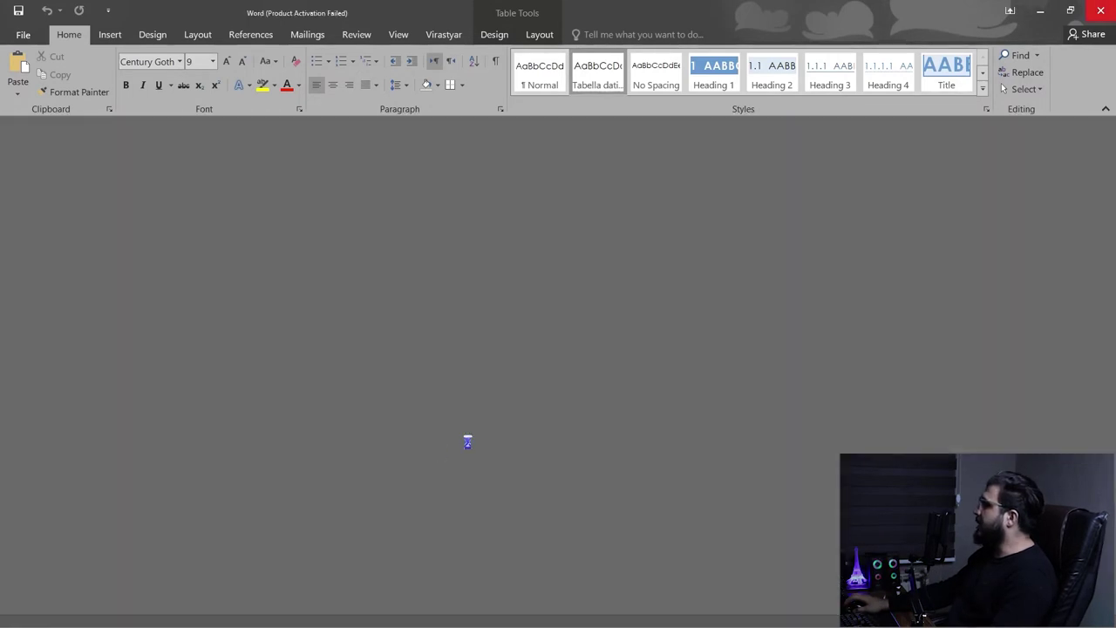
Switch back to Revit, close the Rebar Schedule dialog and return to the 3D model view
key(super)
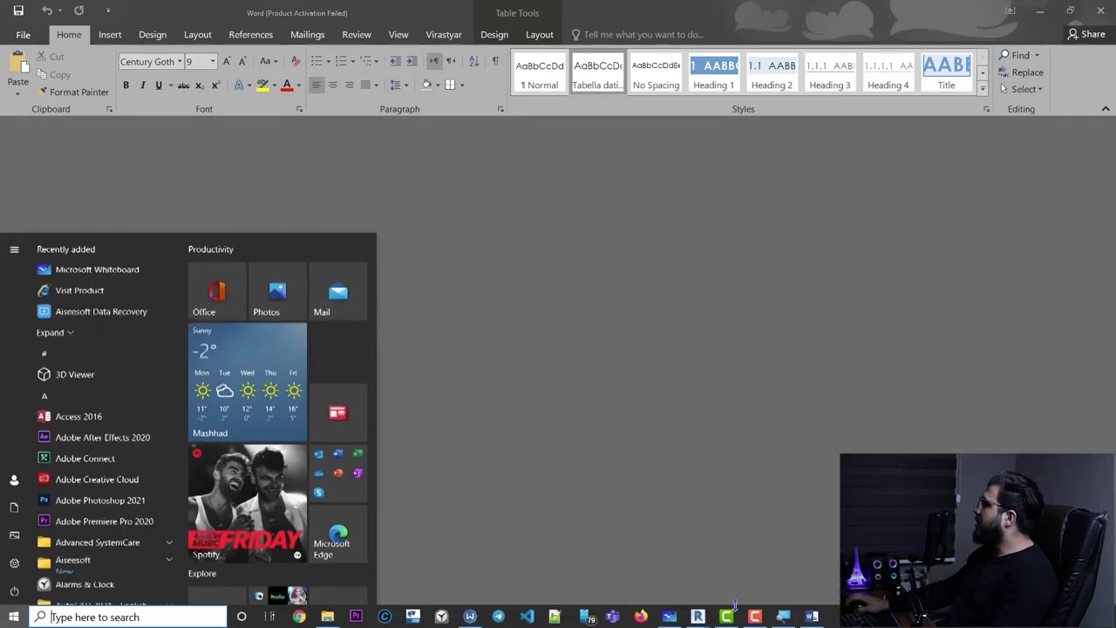
mouse_move(698, 616)
mouse_move(747, 565)
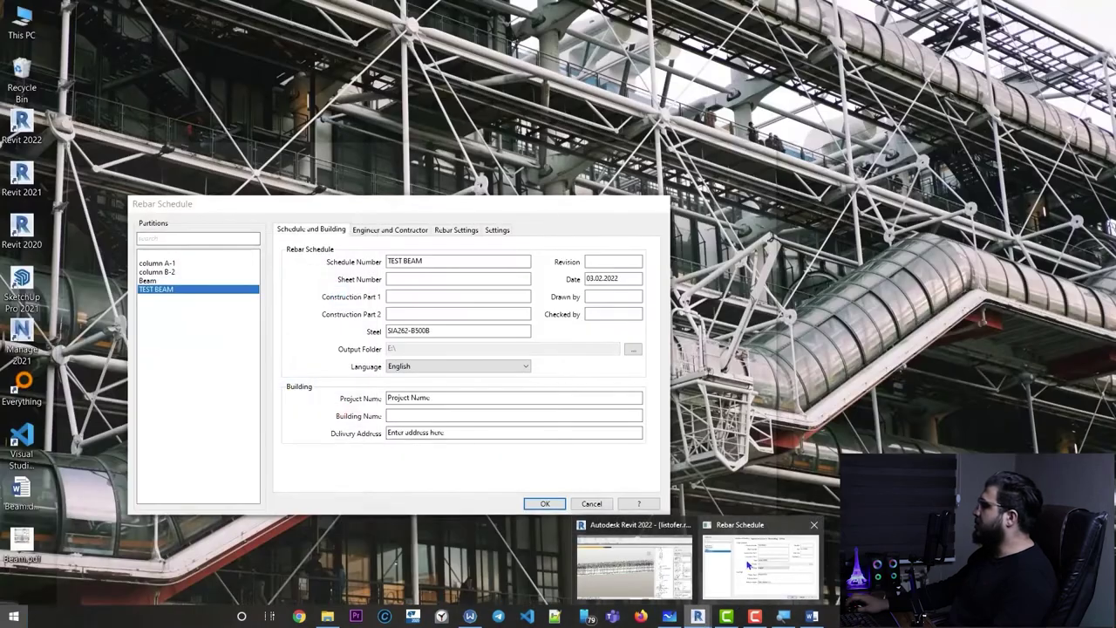
click(813, 528)
click(713, 562)
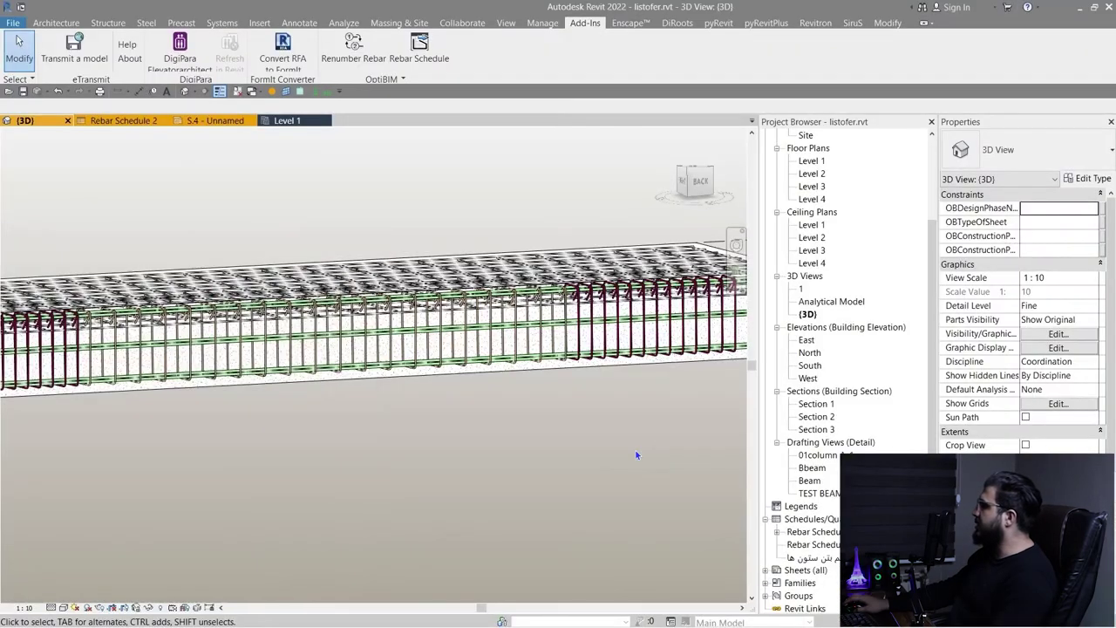
scroll(636, 453, down, 2)
middle_drag(650, 472, 529, 362)
scroll(512, 418, down, 2)
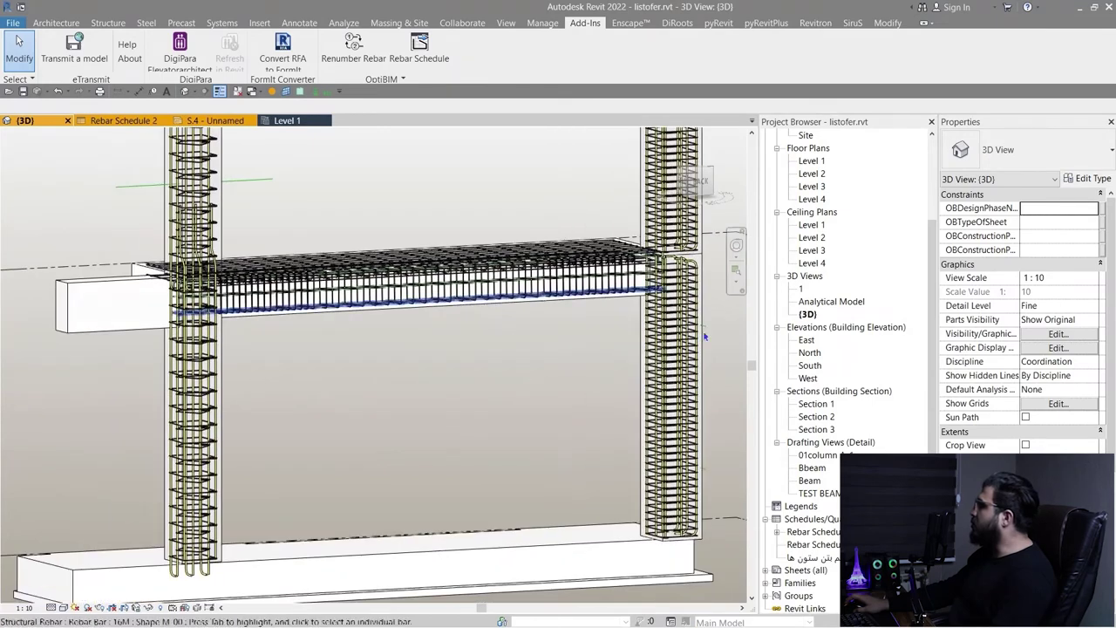
View the full Rebar Schedule and sheet S.1, and return to sheet S.4
double_click(812, 531)
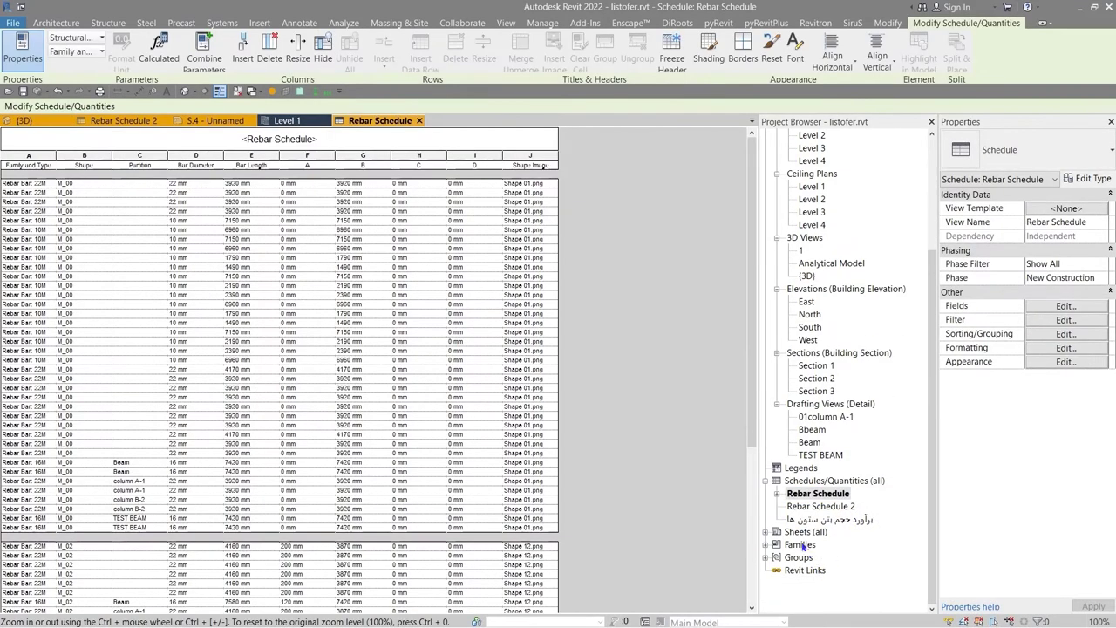
click(767, 532)
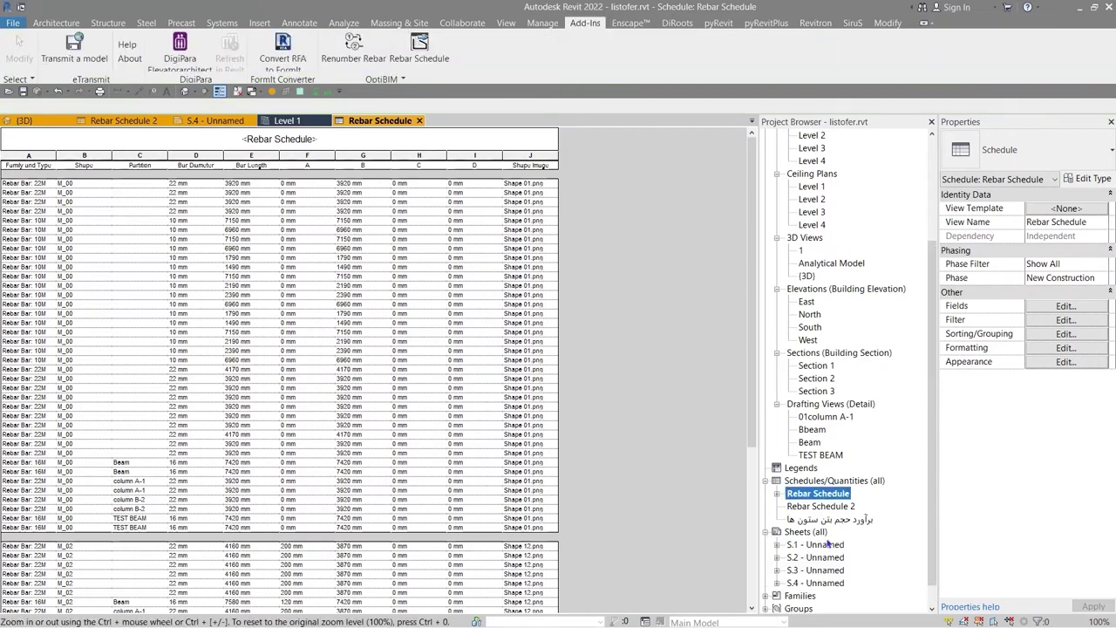
double_click(828, 545)
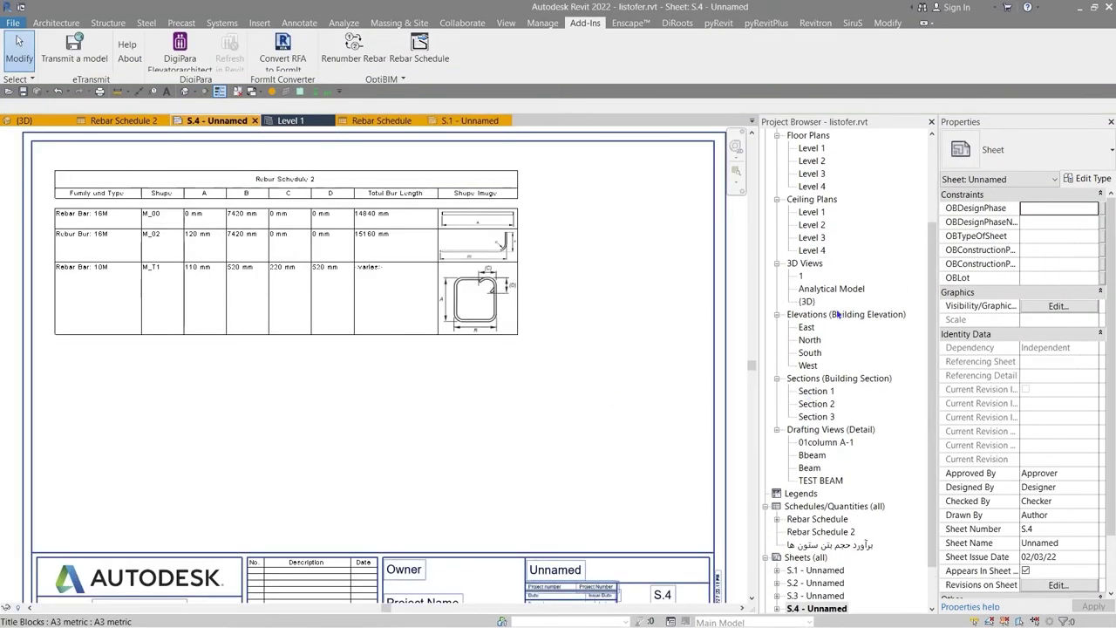
Place the TEST BEAM drafting view on sheet S.4 below Rebar Schedule 2
scroll(792, 417, up, 1)
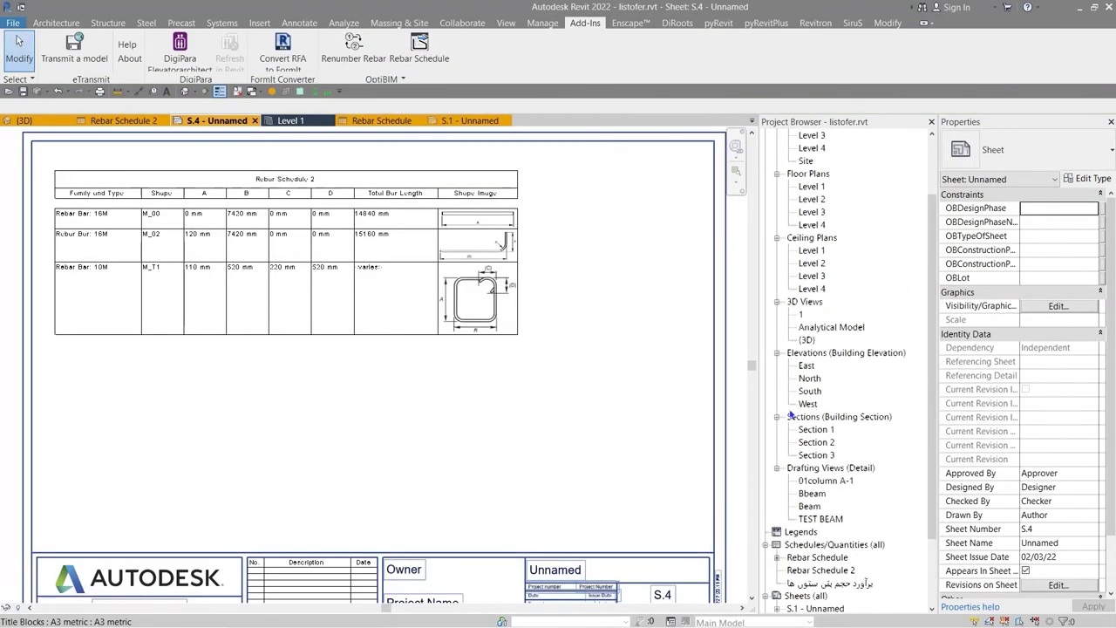
click(820, 519)
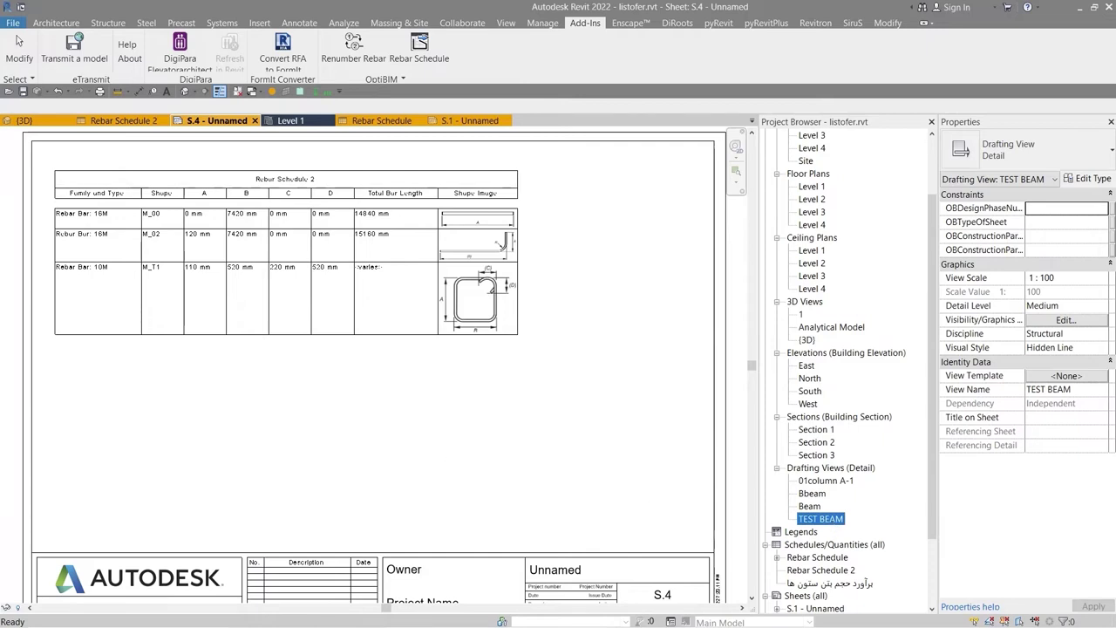
drag(819, 519, 341, 443)
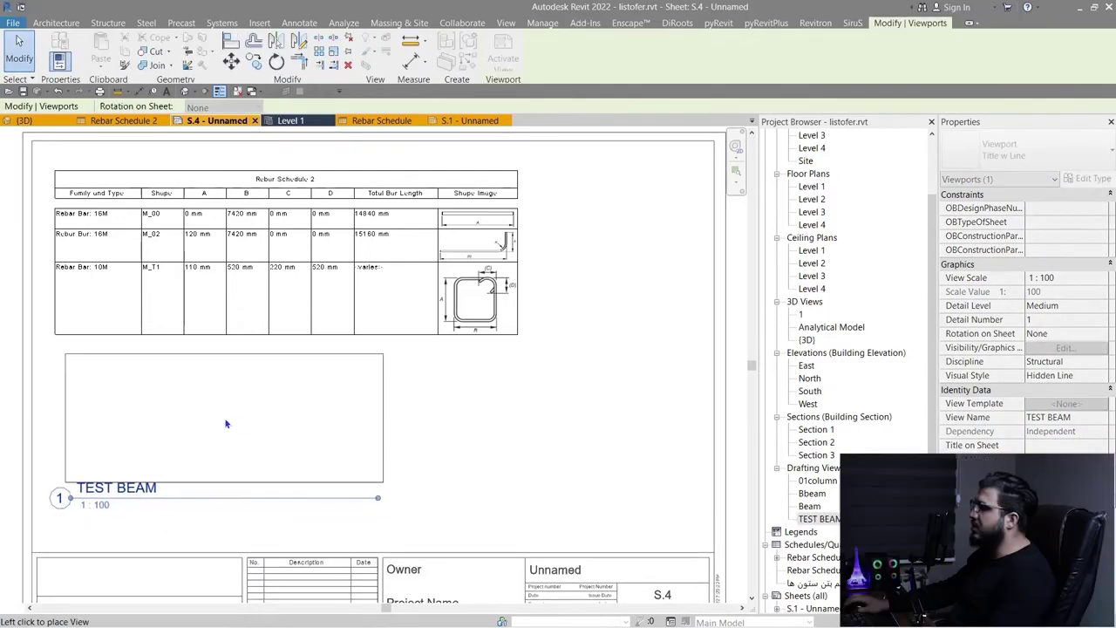
click(225, 424)
Change the type of the TEST BEAM viewport on the sheet to No Title
middle_drag(190, 503, 349, 466)
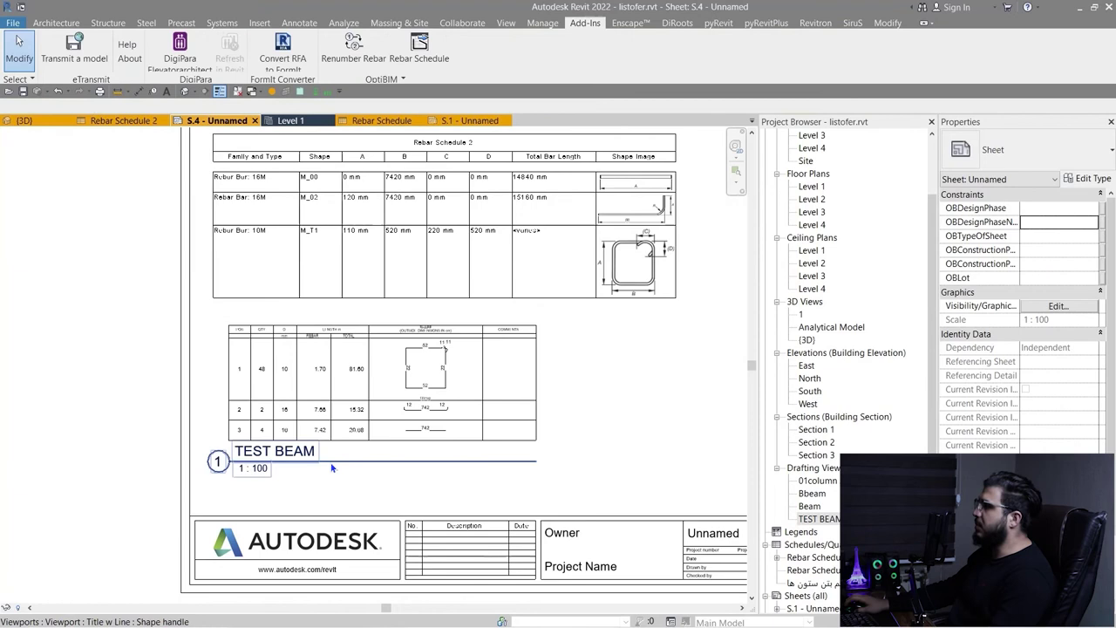
click(331, 468)
click(1003, 150)
click(953, 237)
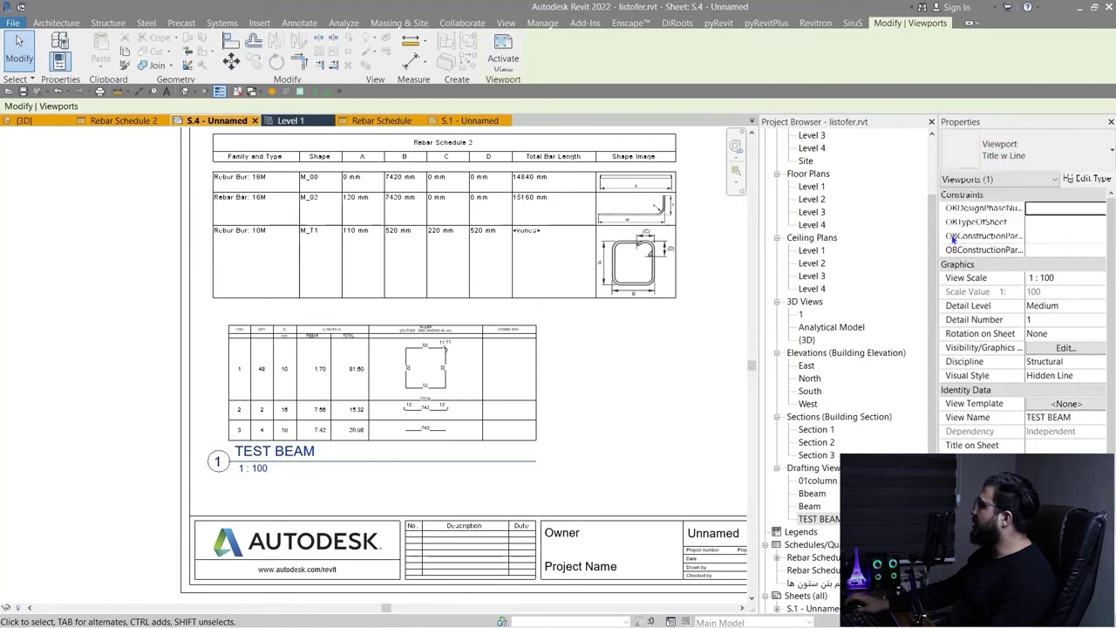
click(623, 398)
Activate the TEST BEAM view on the sheet, set its scale to 1 : 50 and deactivate it
scroll(380, 414, up, 5)
middle_drag(321, 354, 565, 380)
scroll(565, 380, down, 3)
scroll(513, 375, down, 4)
click(445, 429)
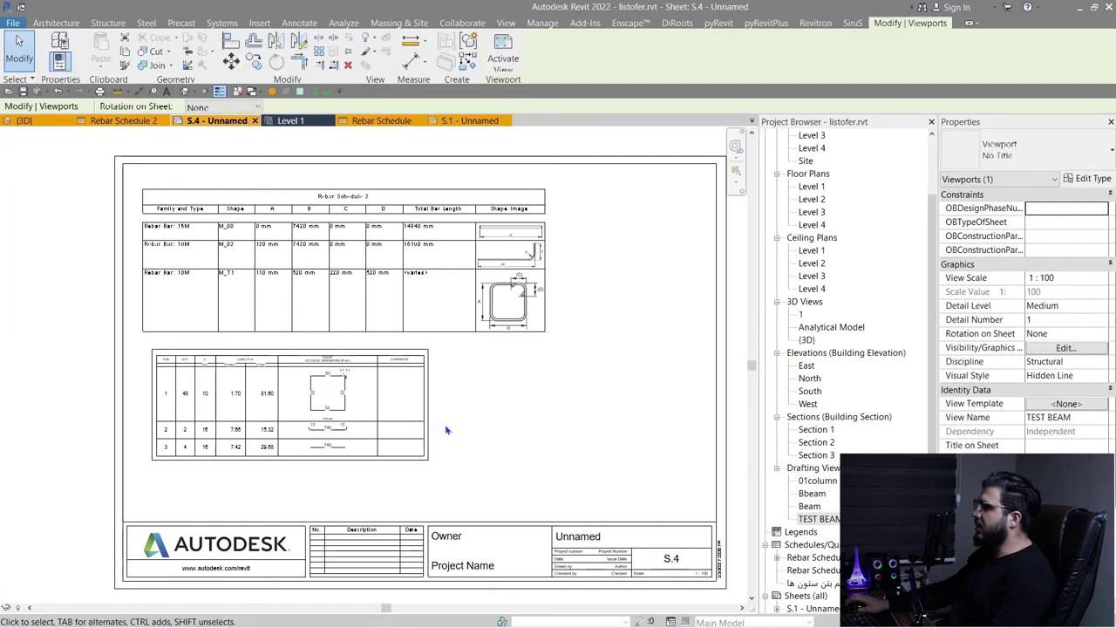
double_click(260, 413)
click(23, 608)
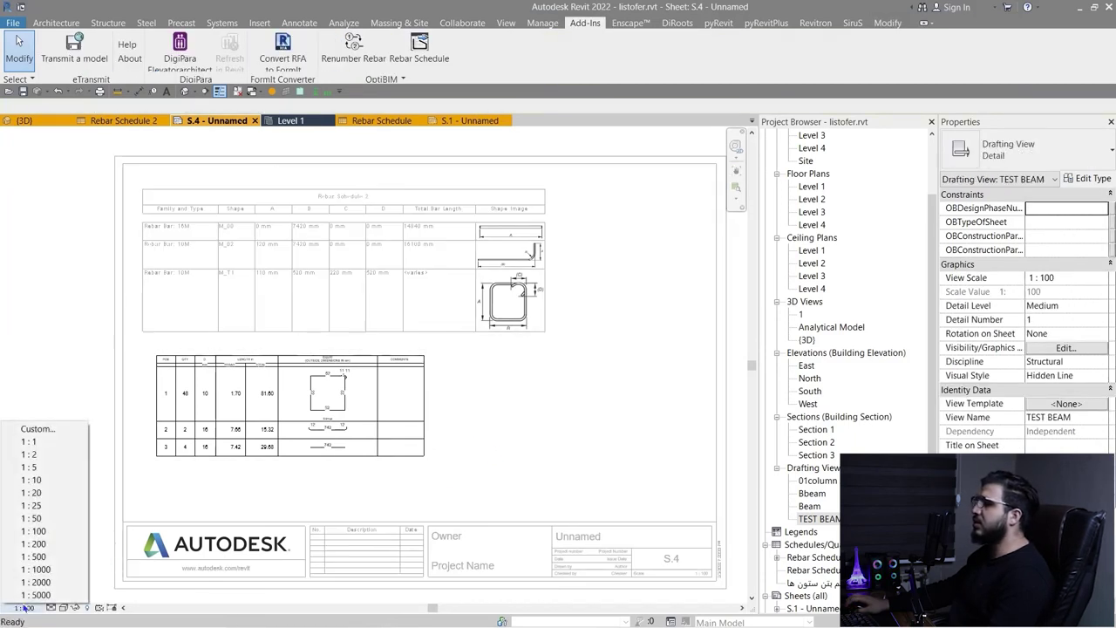
click(32, 518)
click(462, 367)
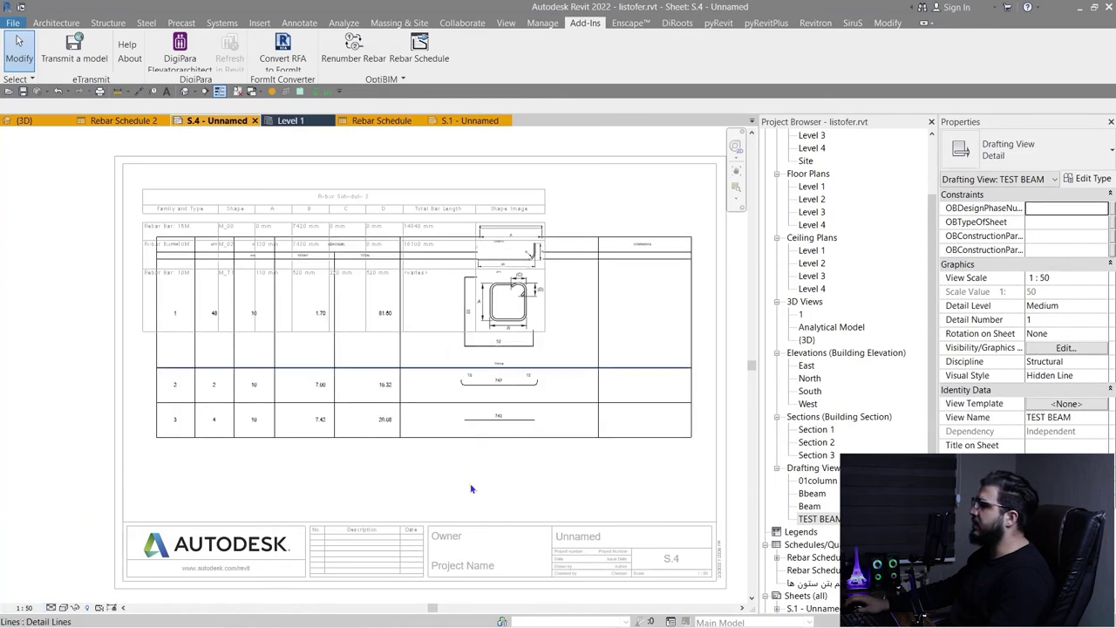
click(499, 347)
middle_drag(480, 449, 275, 372)
scroll(384, 412, down, 3)
double_click(484, 523)
Remove Rebar Schedule 2 from sheet S.4 and move the TEST BEAM viewport to the upper part of the sheet
scroll(341, 252, up, 5)
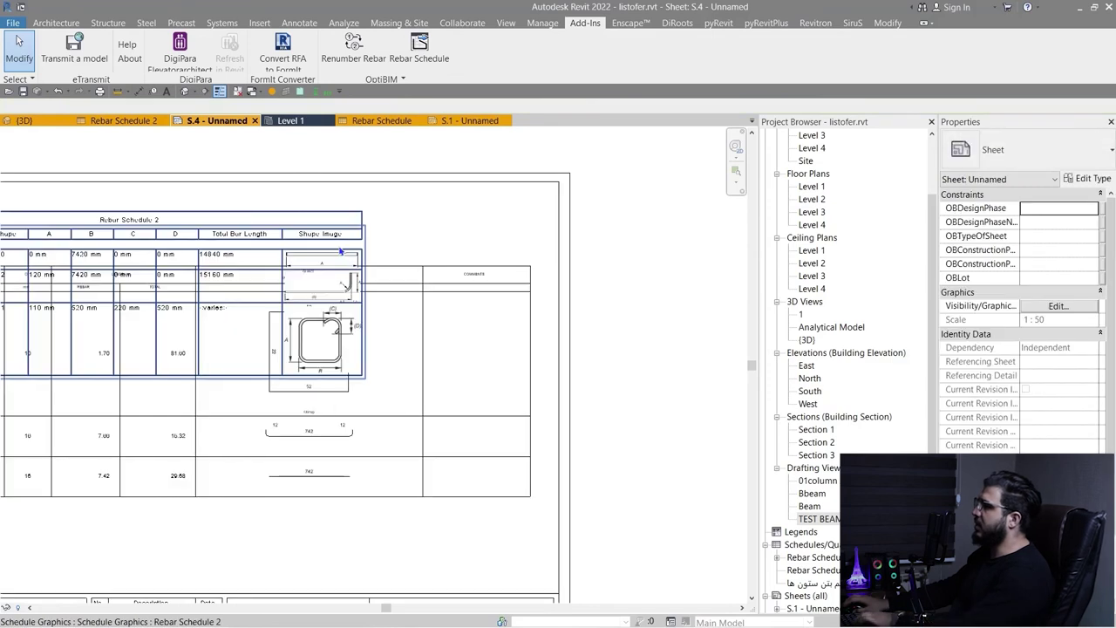
scroll(340, 252, down, 3)
click(489, 282)
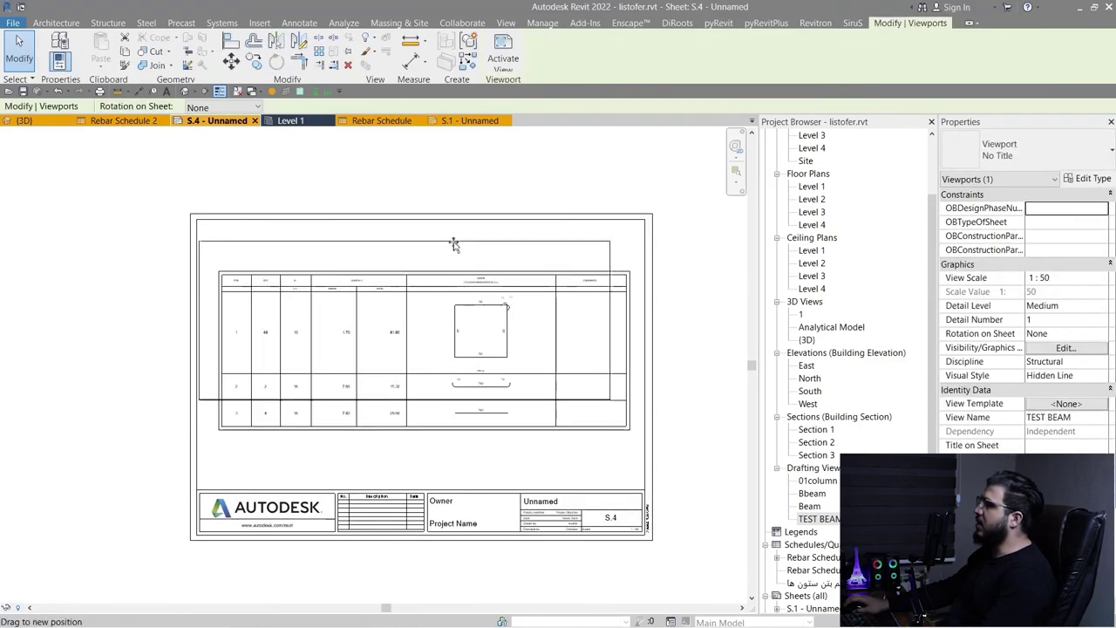
drag(473, 243, 465, 237)
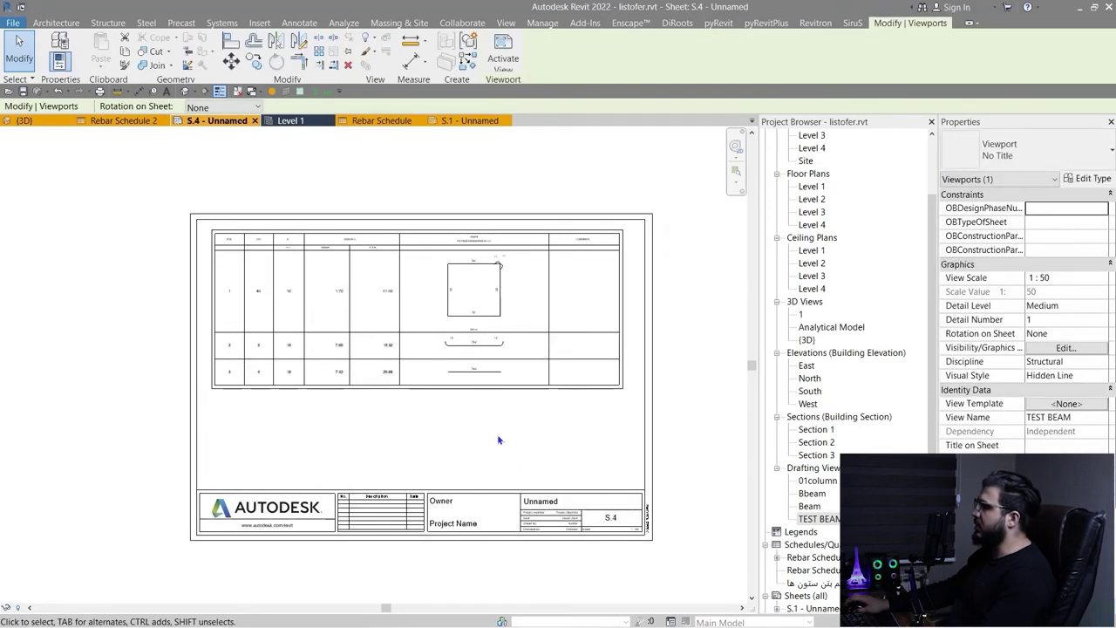